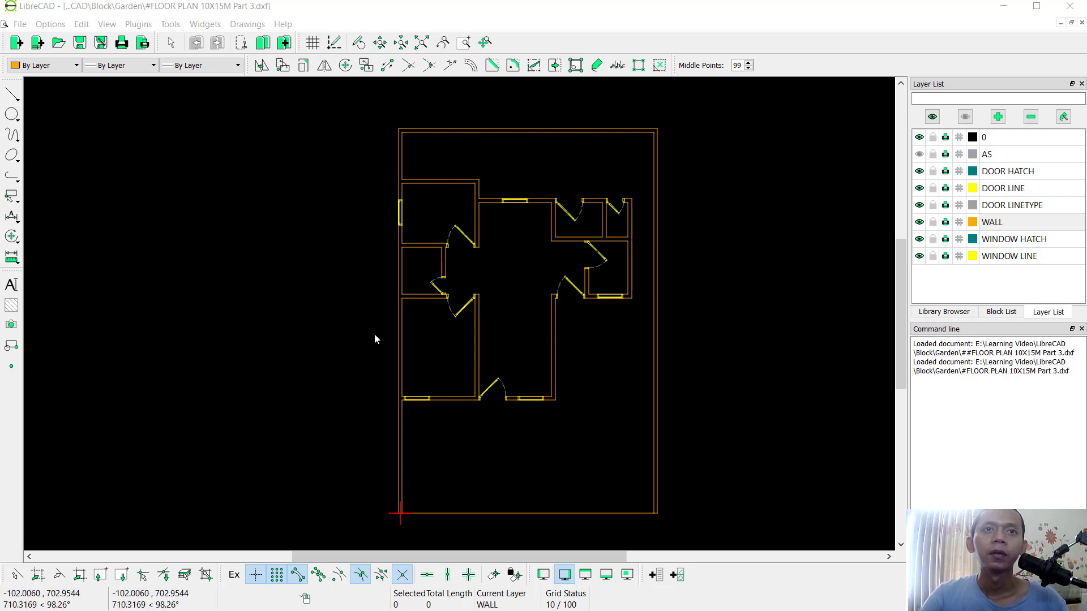
Zoom into the plan and set up the 15-unit Vertical line tool with Snap Middle off
drag(487, 309, 504, 346)
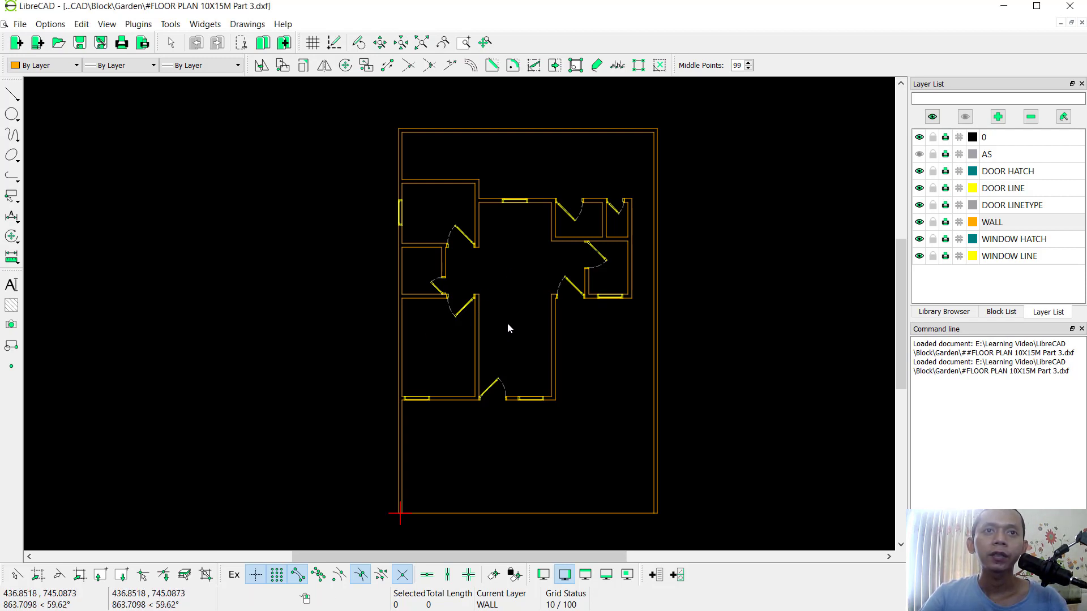
scroll(422, 402, up, 7)
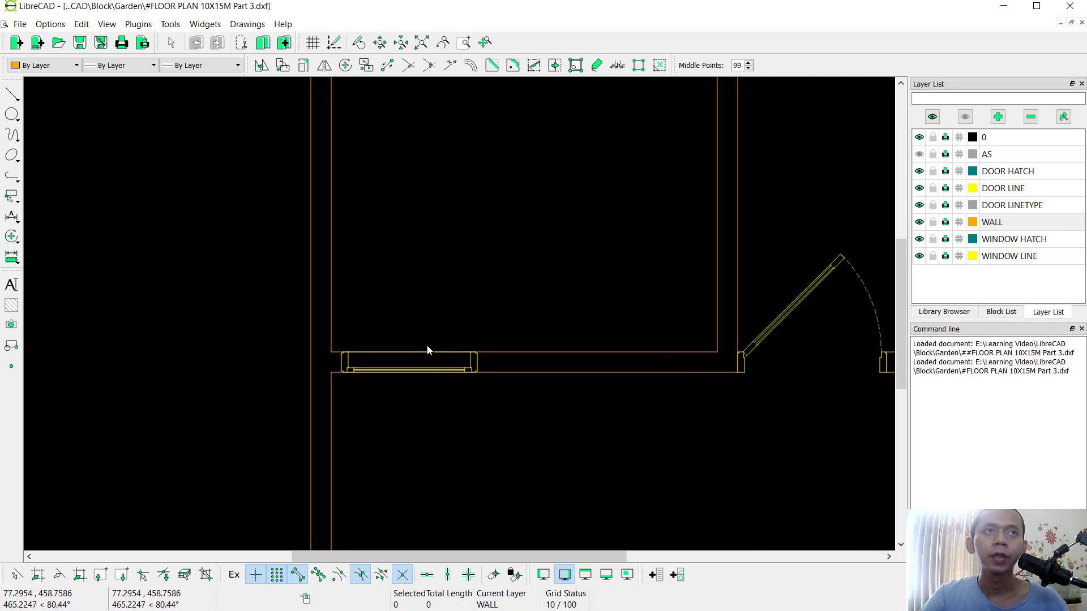
click(11, 95)
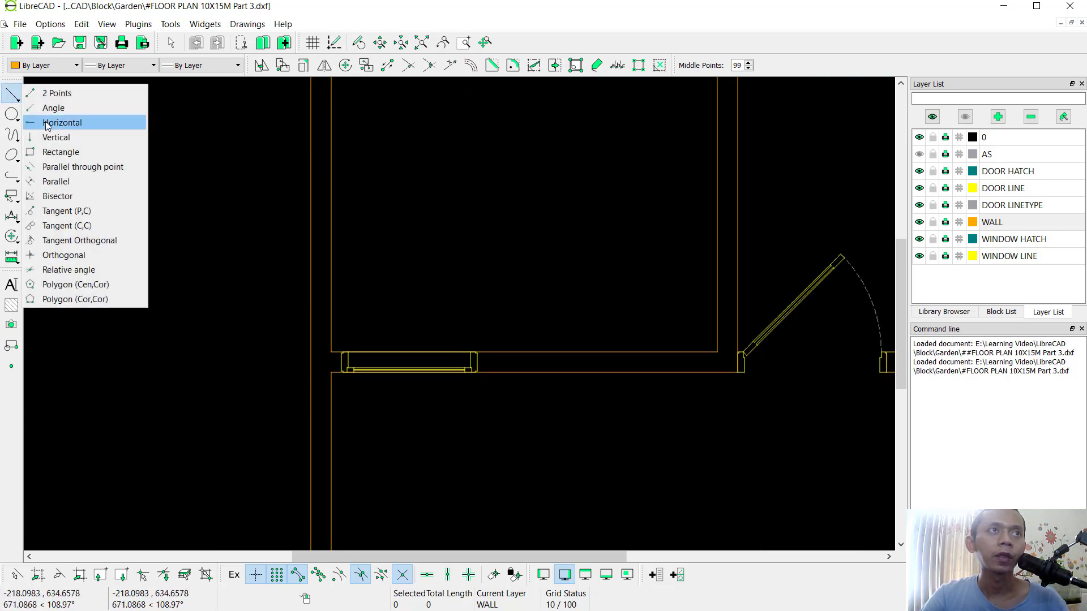
click(66, 138)
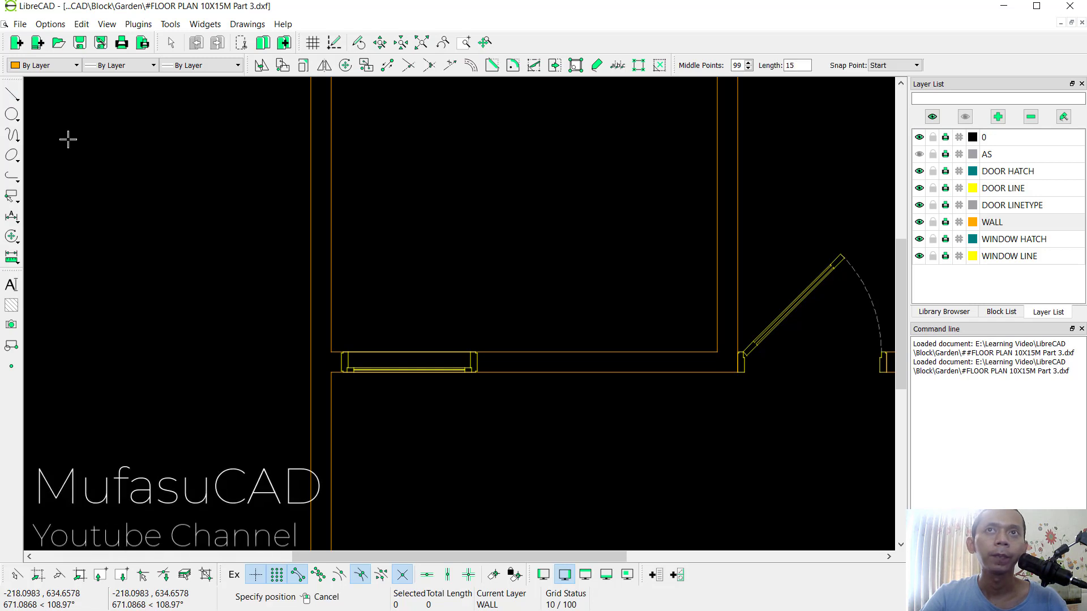
scroll(347, 381, up, 6)
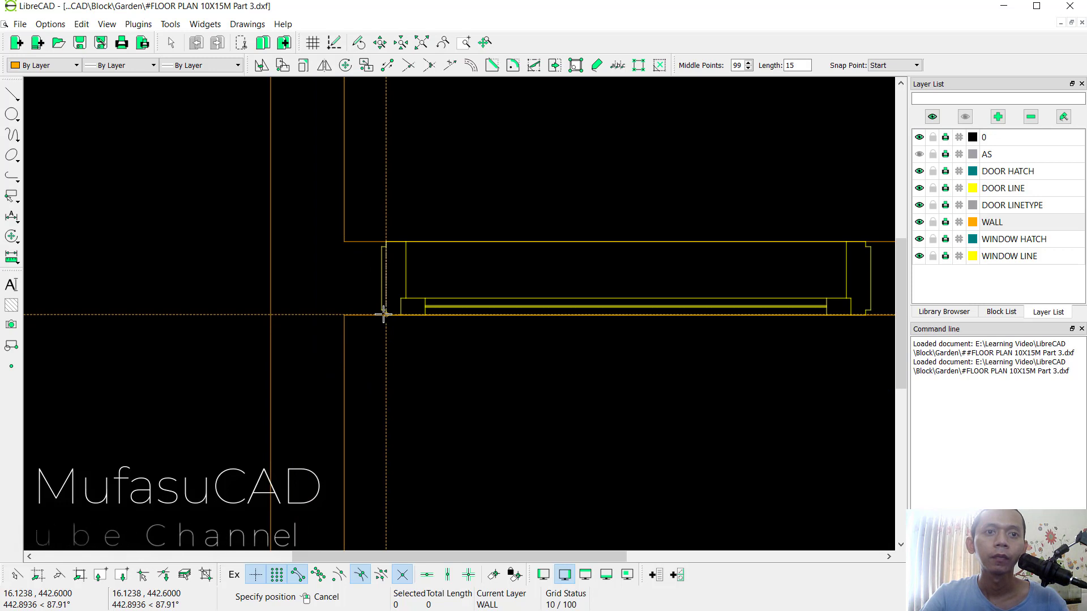
click(361, 576)
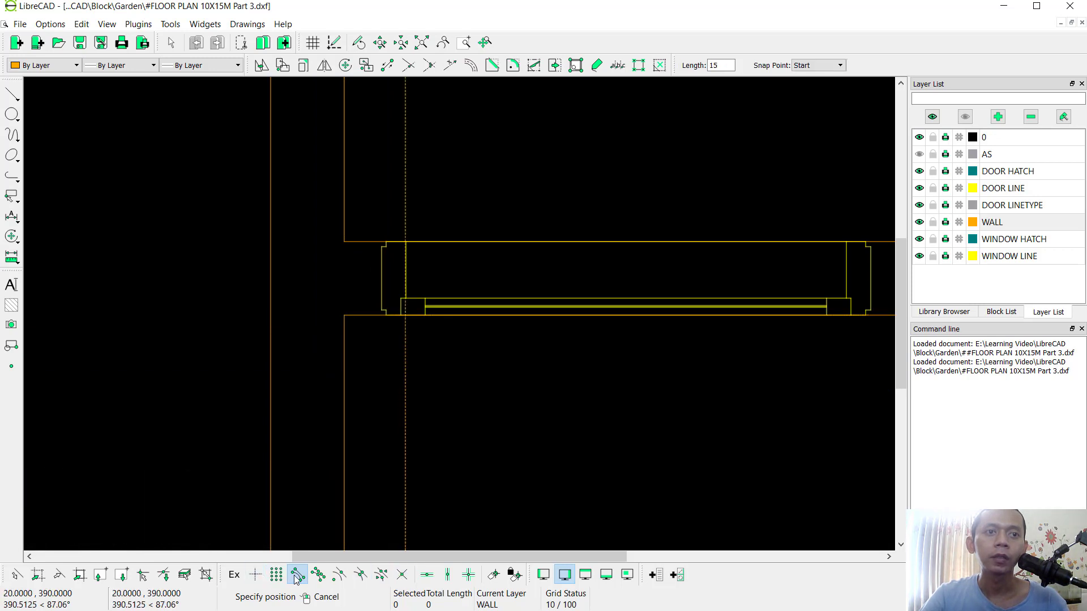
Draw 15-unit vertical closing lines at the window corners along the wall
middle_drag(542, 338, 319, 383)
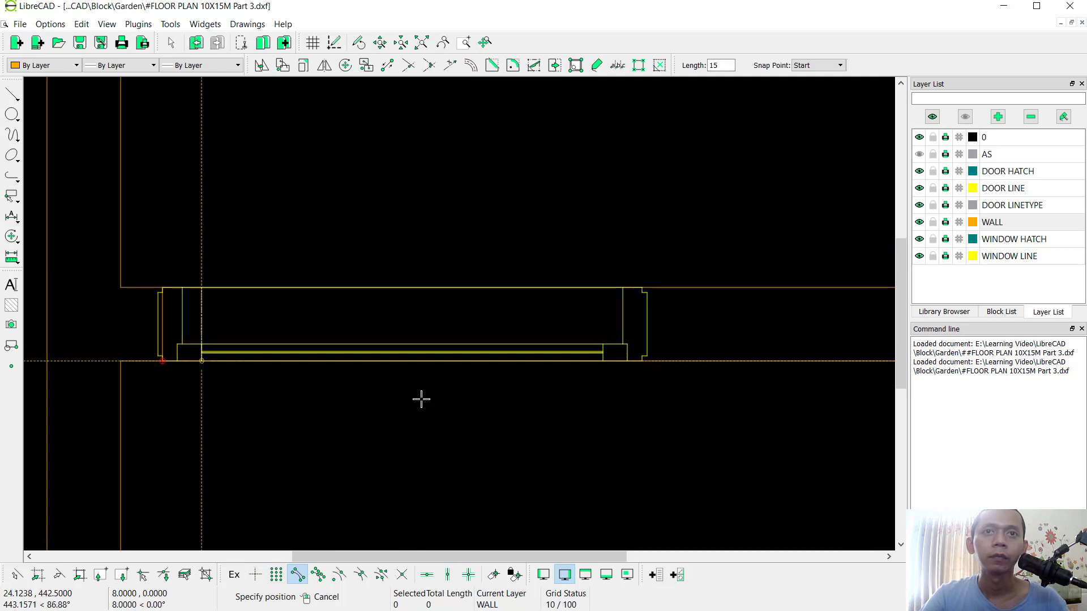
click(644, 363)
scroll(572, 377, down, 14)
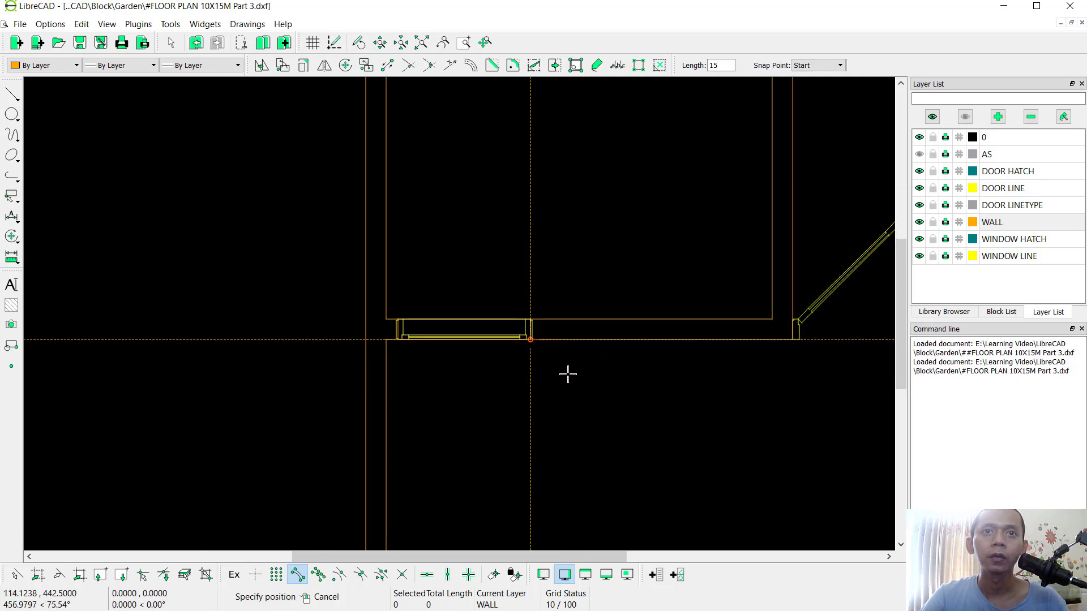
middle_drag(604, 328, 305, 371)
scroll(530, 387, up, 4)
scroll(465, 368, up, 5)
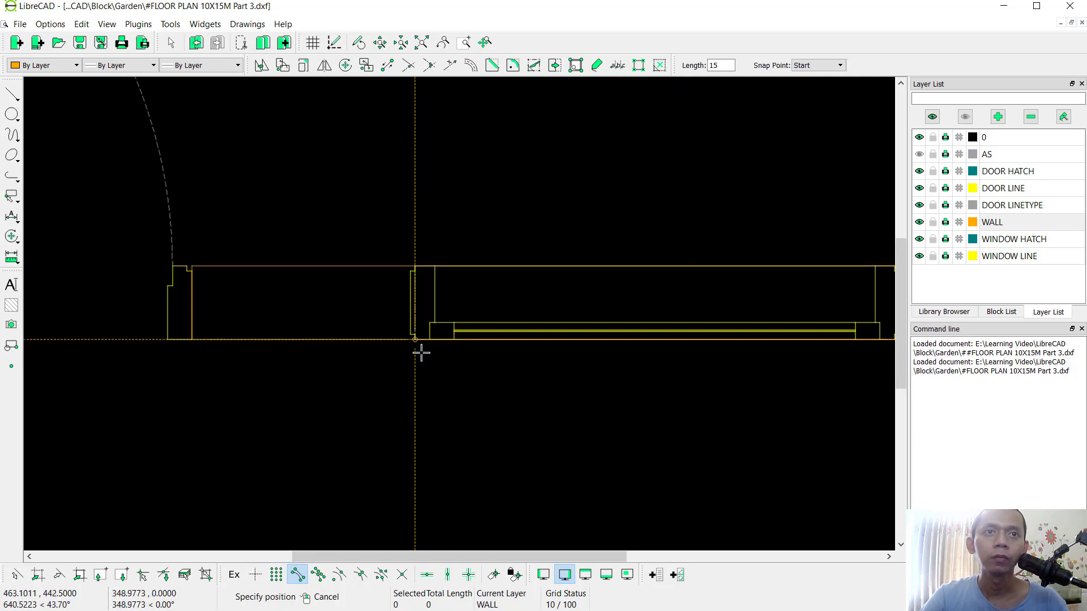
click(421, 345)
middle_drag(488, 383, 234, 434)
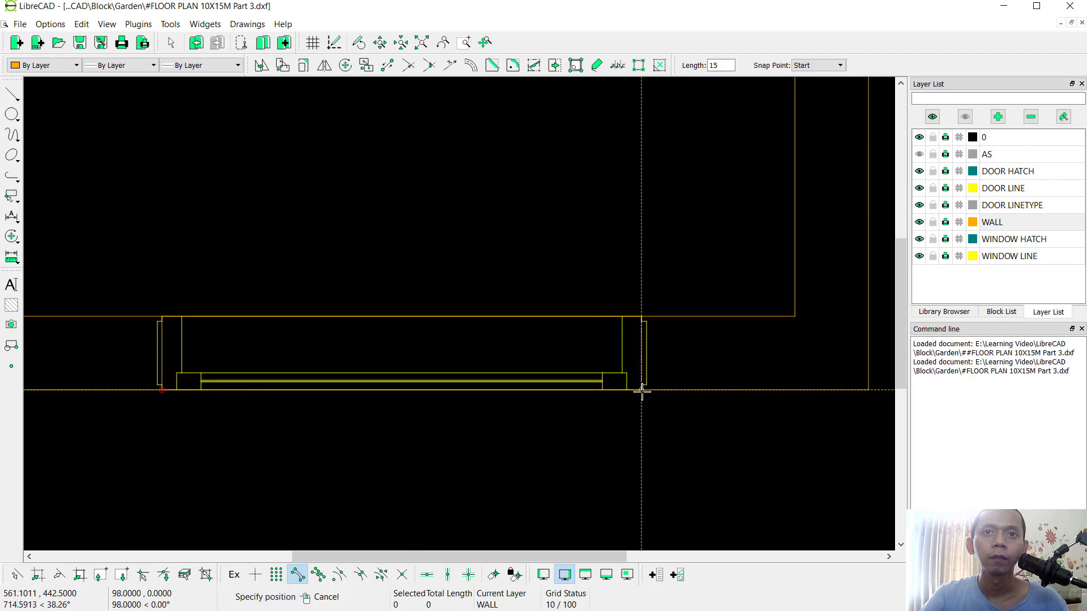
click(642, 391)
scroll(641, 397, down, 12)
middle_drag(487, 119, 215, 317)
scroll(555, 291, up, 9)
click(487, 292)
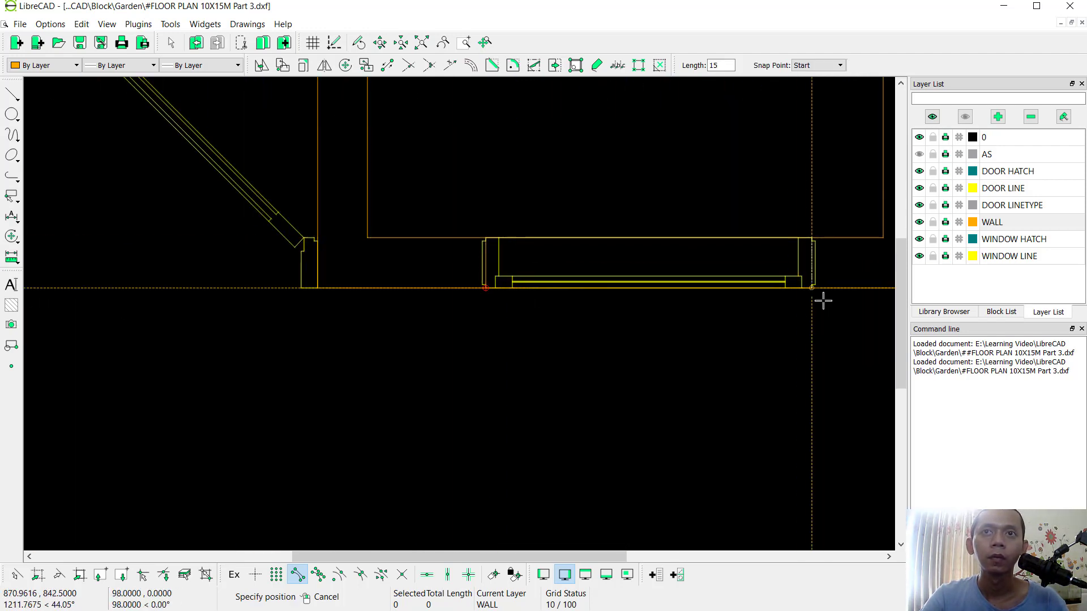
Add vertical closing lines at the two remaining wall corners and end the line tool
scroll(822, 301, down, 3)
scroll(703, 317, up, 6)
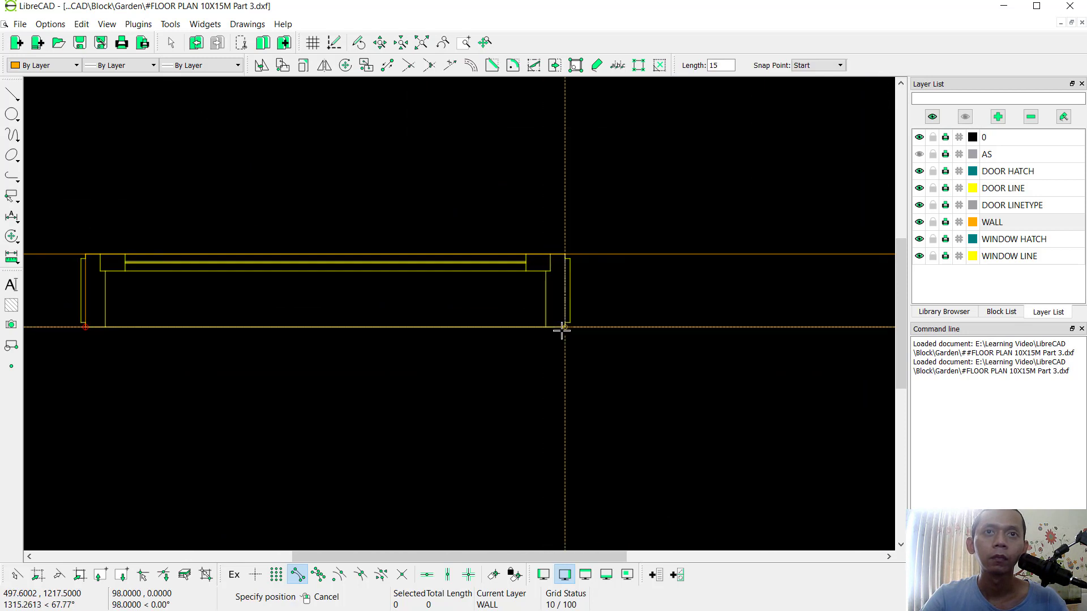
scroll(561, 331, down, 3)
scroll(373, 317, up, 5)
scroll(348, 209, up, 1)
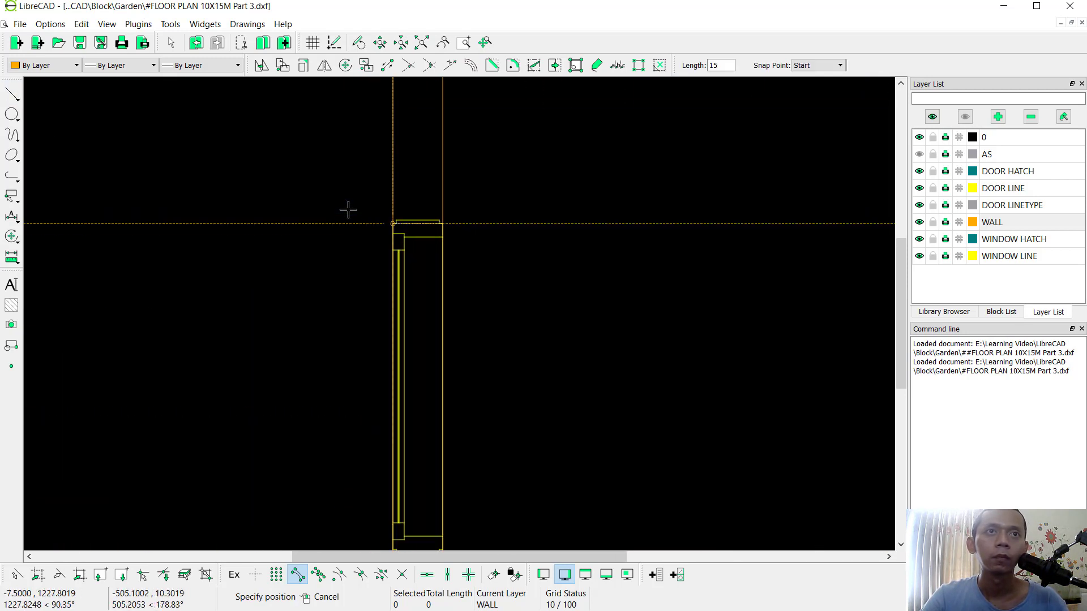
scroll(400, 238, down, 2)
scroll(444, 316, up, 3)
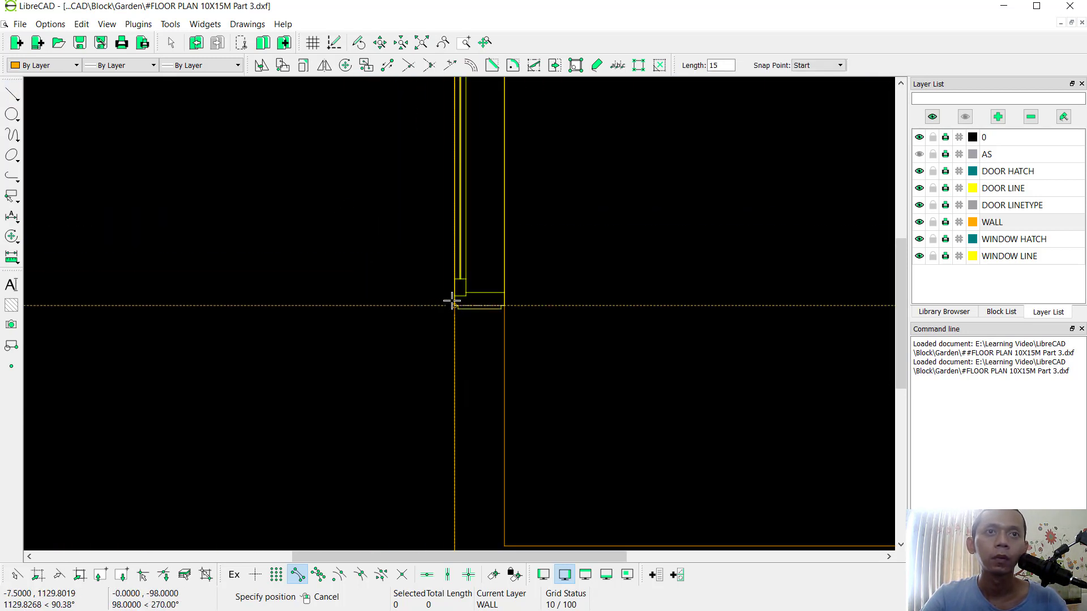
scroll(417, 325, down, 2)
middle_drag(539, 218, 480, 383)
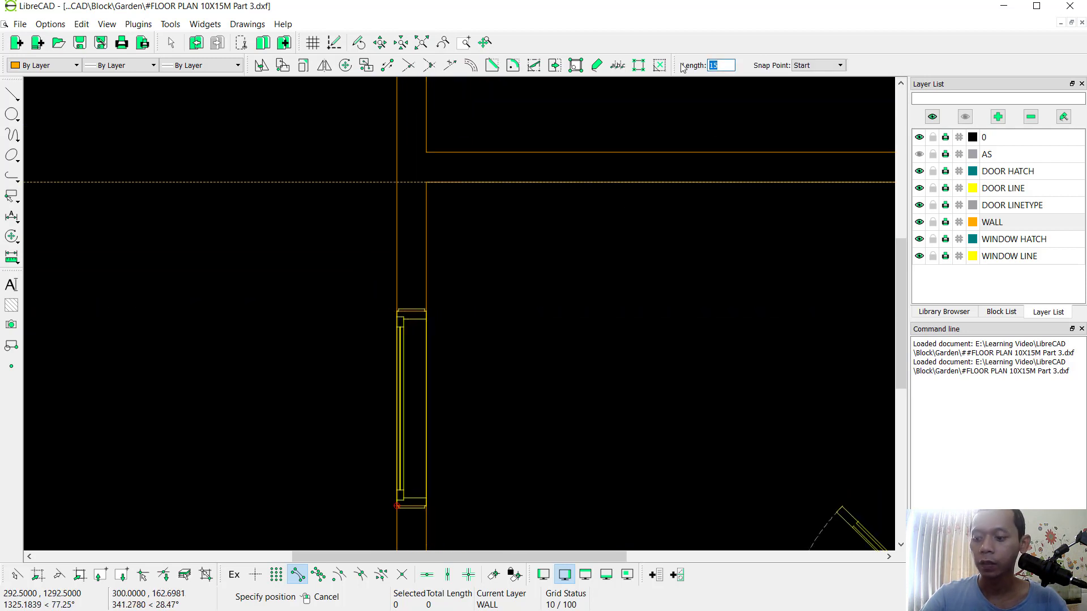
click(425, 148)
scroll(454, 243, down, 8)
middle_drag(467, 311, 463, 194)
scroll(428, 330, up, 4)
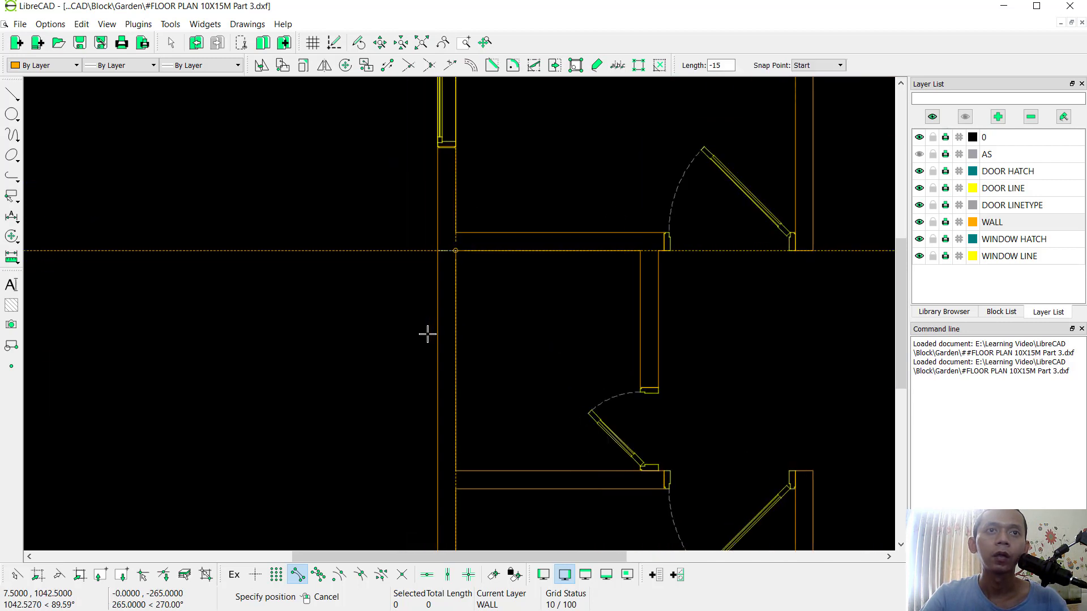
middle_drag(483, 362, 484, 233)
scroll(470, 214, down, 2)
scroll(451, 409, up, 4)
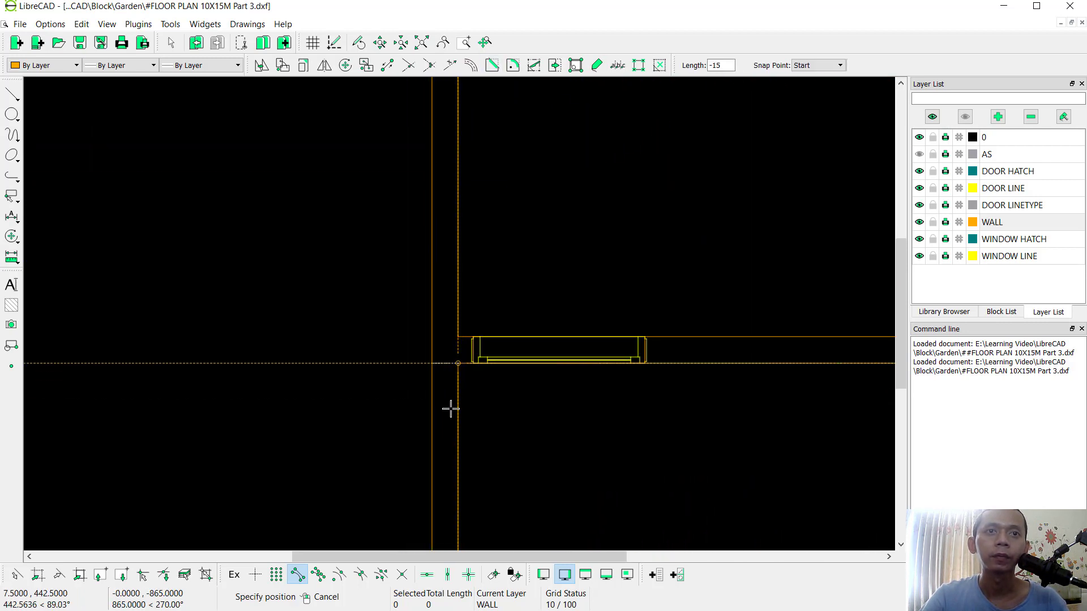
click(455, 365)
right_click(491, 389)
scroll(520, 294, down, 7)
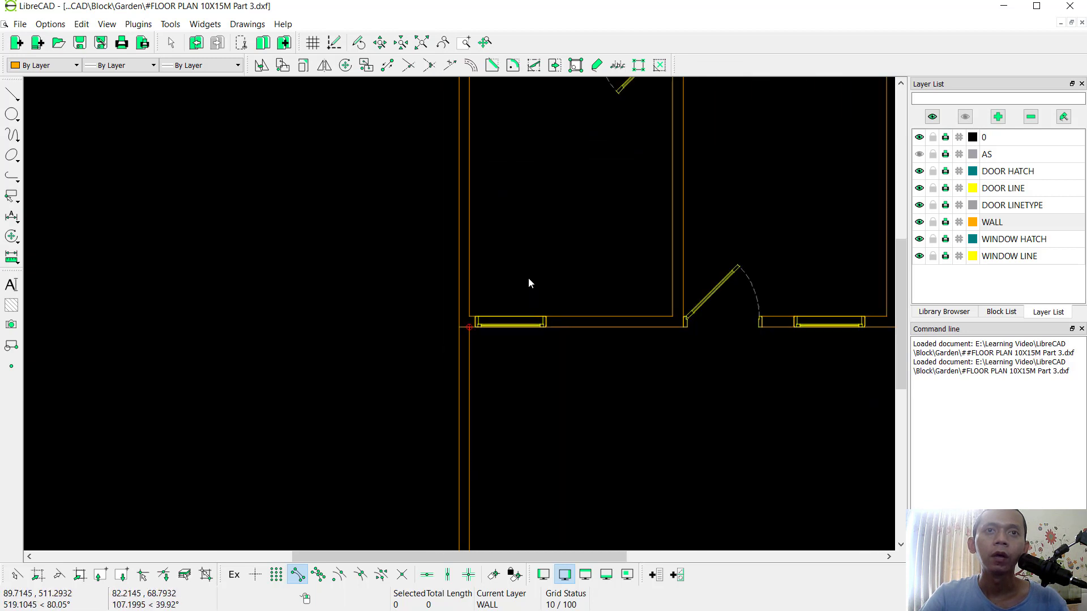
Hide the SINGLE WINDOW 900-2, 900-1, 900-0 and 900 blocks in the Block List
scroll(589, 218, down, 1)
middle_drag(589, 218, 455, 306)
click(1002, 312)
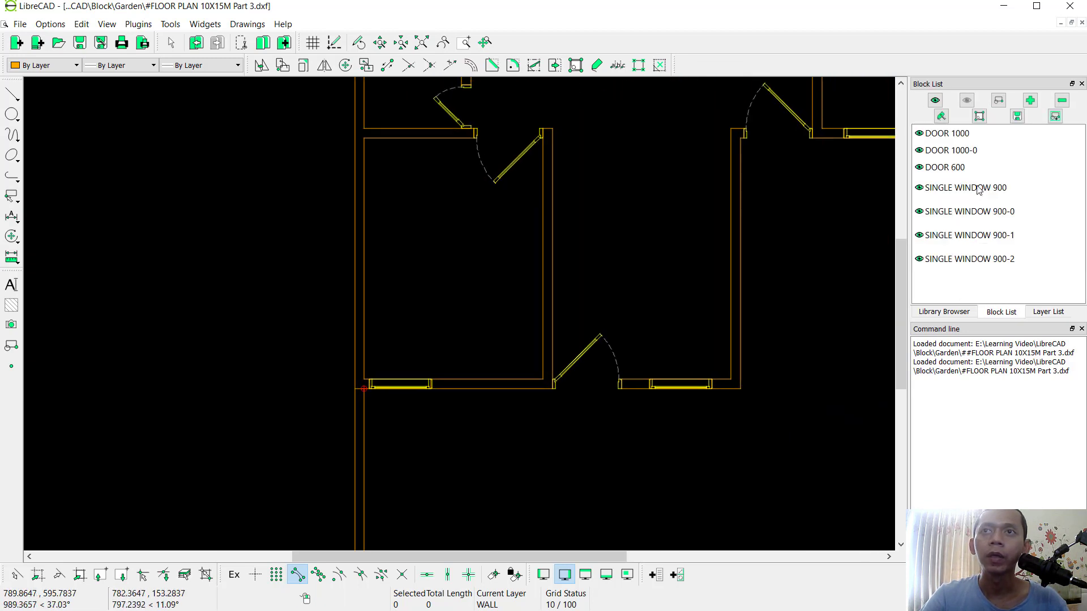
click(919, 235)
click(919, 218)
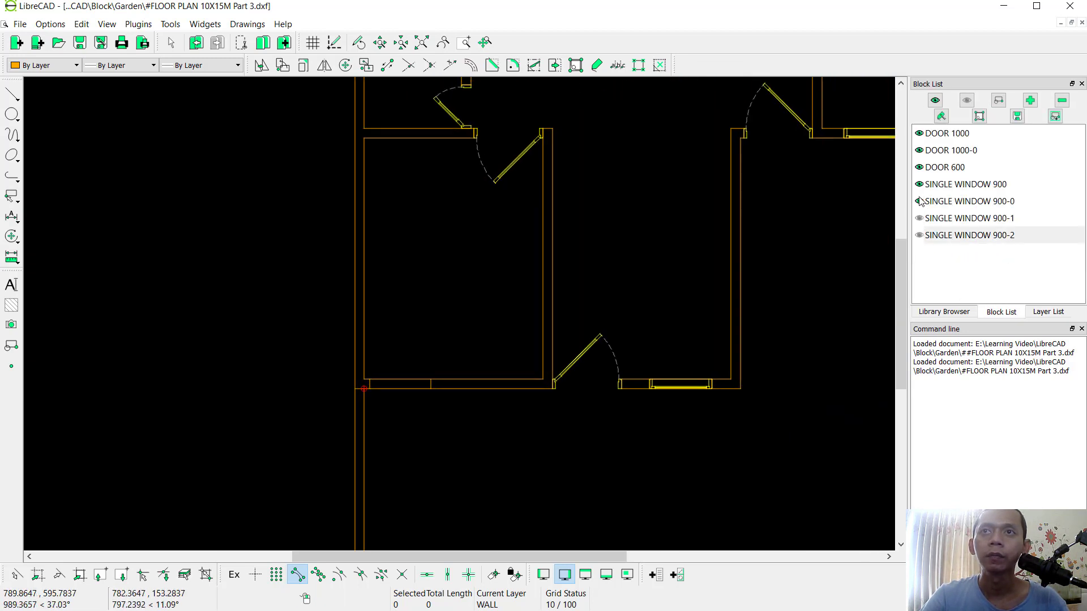
click(919, 202)
click(919, 185)
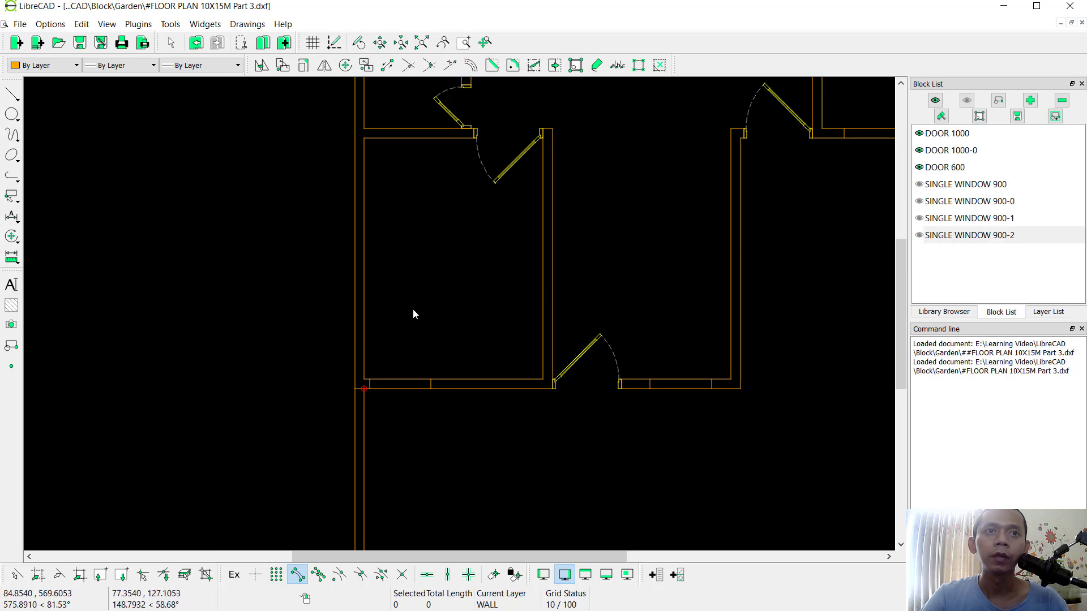
click(12, 237)
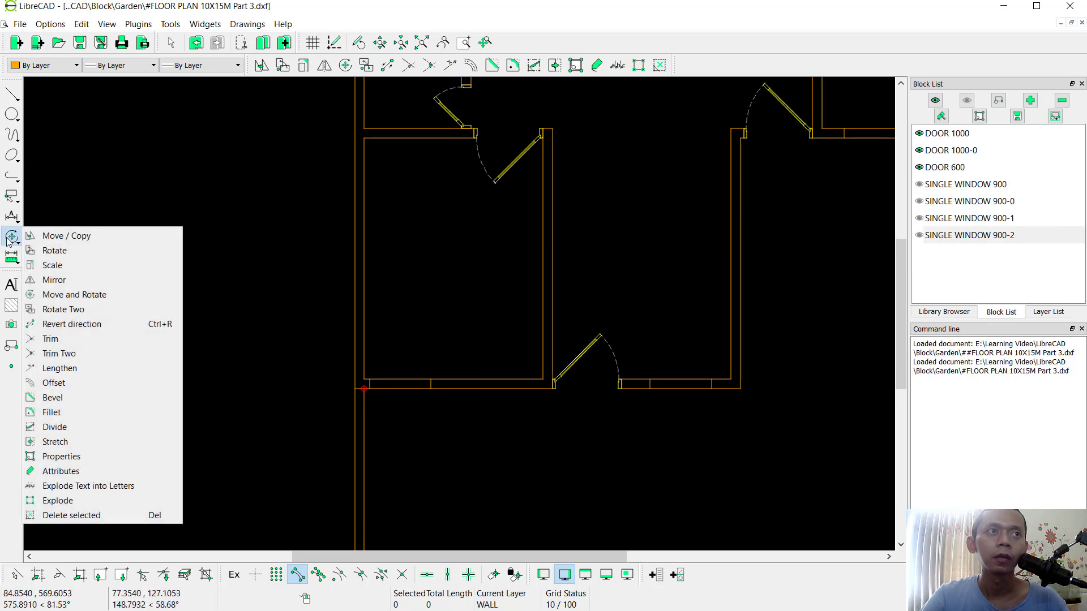
Use Divide to cut the bottom wall lines at the first window opening's edges
click(59, 428)
scroll(395, 388, up, 5)
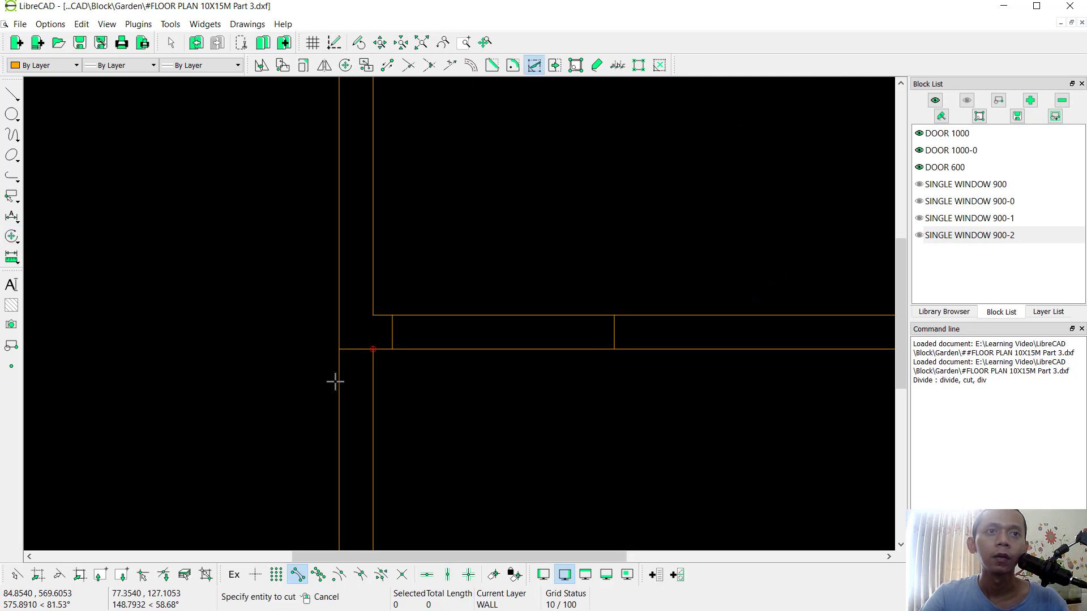
scroll(335, 382, up, 3)
click(422, 311)
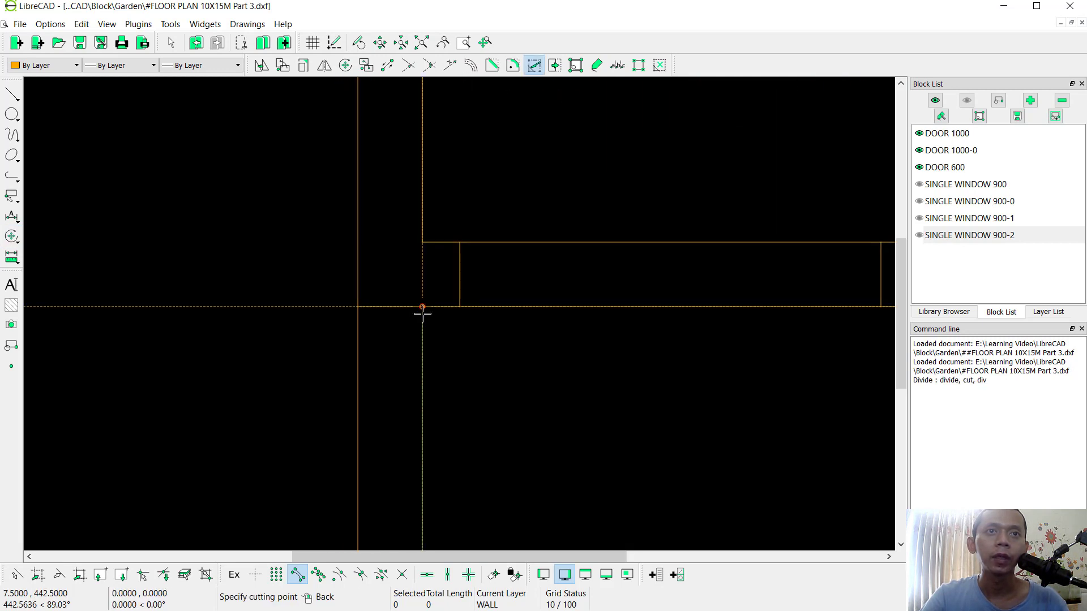
click(423, 307)
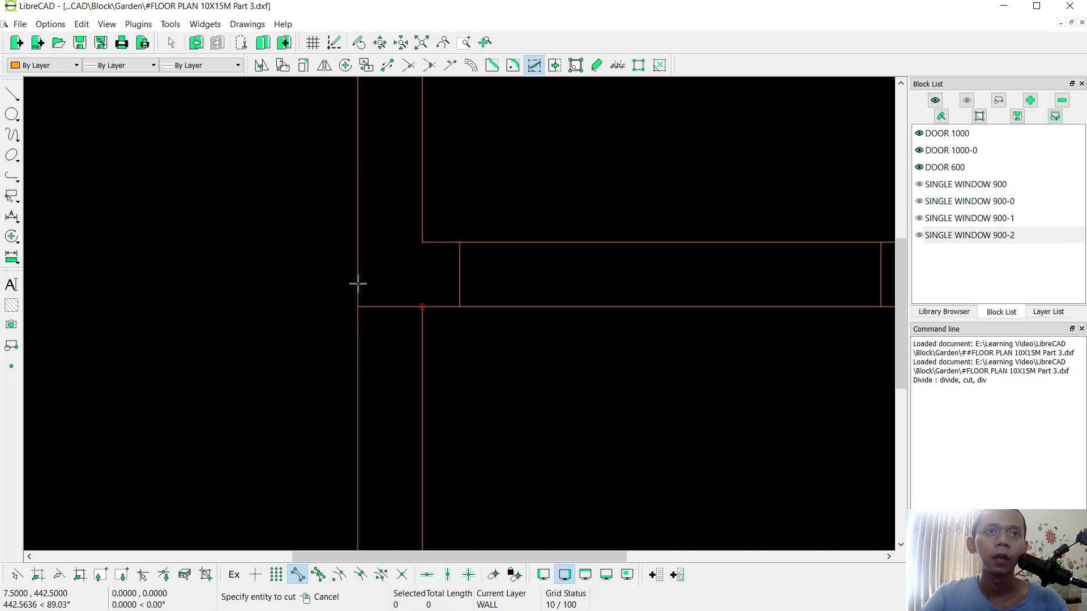
click(357, 304)
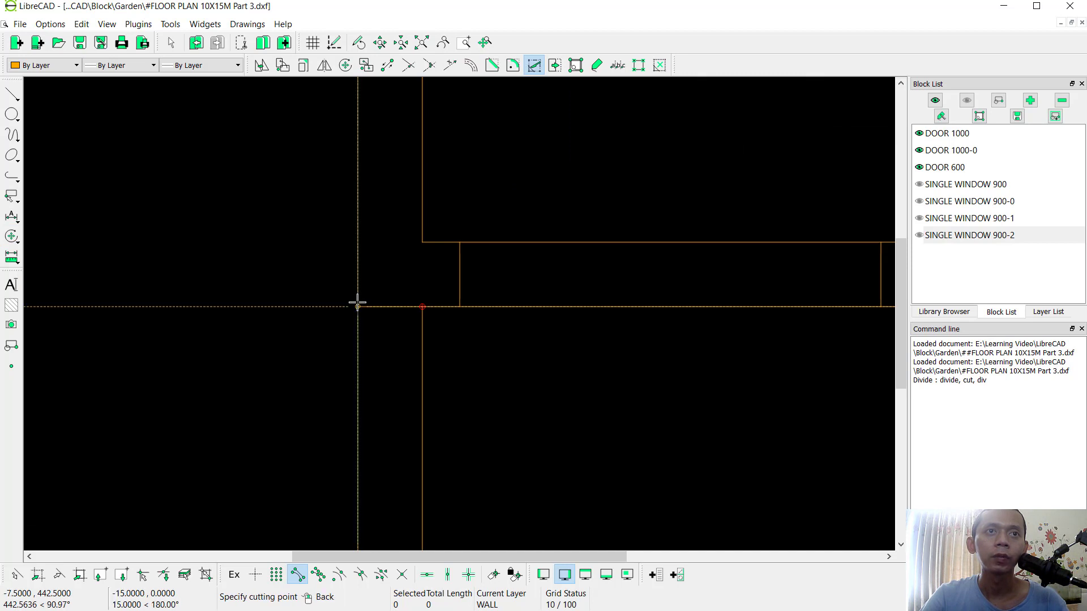
click(461, 281)
click(461, 243)
click(460, 260)
click(463, 305)
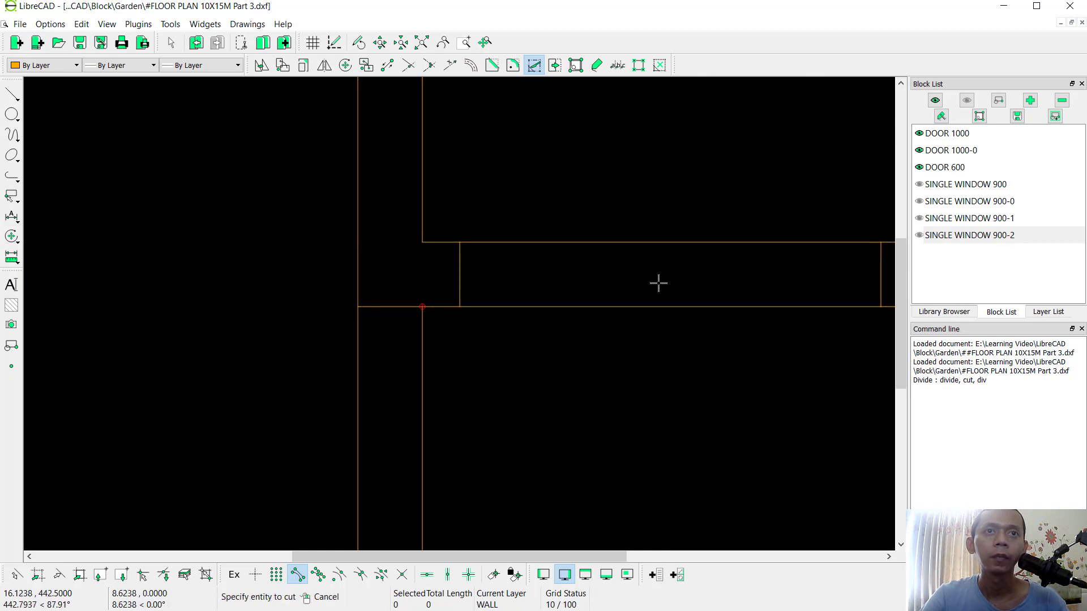
Cut the wall lines at the edges of the next two window openings
middle_drag(659, 283, 257, 314)
click(458, 273)
scroll(537, 306, down, 5)
scroll(578, 308, up, 3)
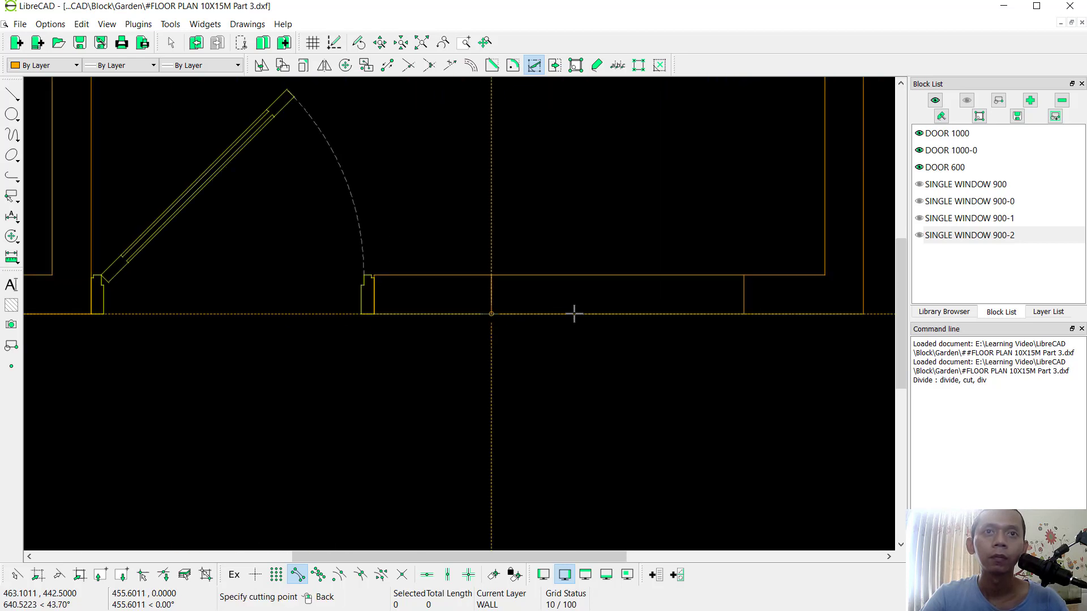
click(737, 274)
click(679, 275)
click(499, 278)
scroll(538, 294, down, 8)
middle_drag(793, 90, 594, 324)
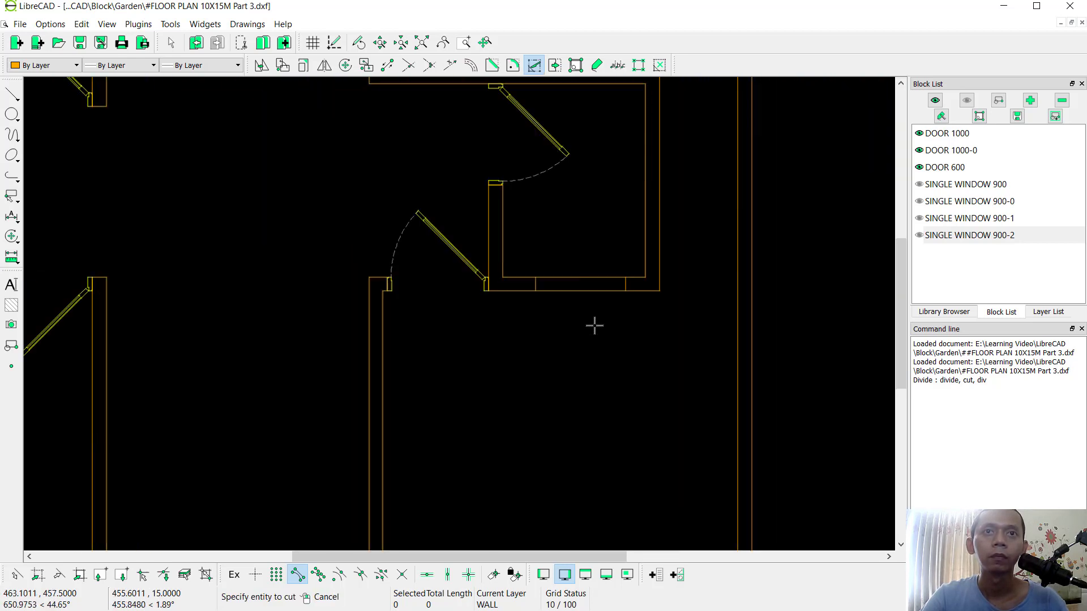
scroll(600, 314, up, 1)
click(605, 286)
click(608, 286)
Split the remaining bottom wall lines at both ends of another opening
click(589, 286)
click(550, 273)
click(560, 271)
click(606, 270)
scroll(606, 270, down, 9)
scroll(371, 178, up, 12)
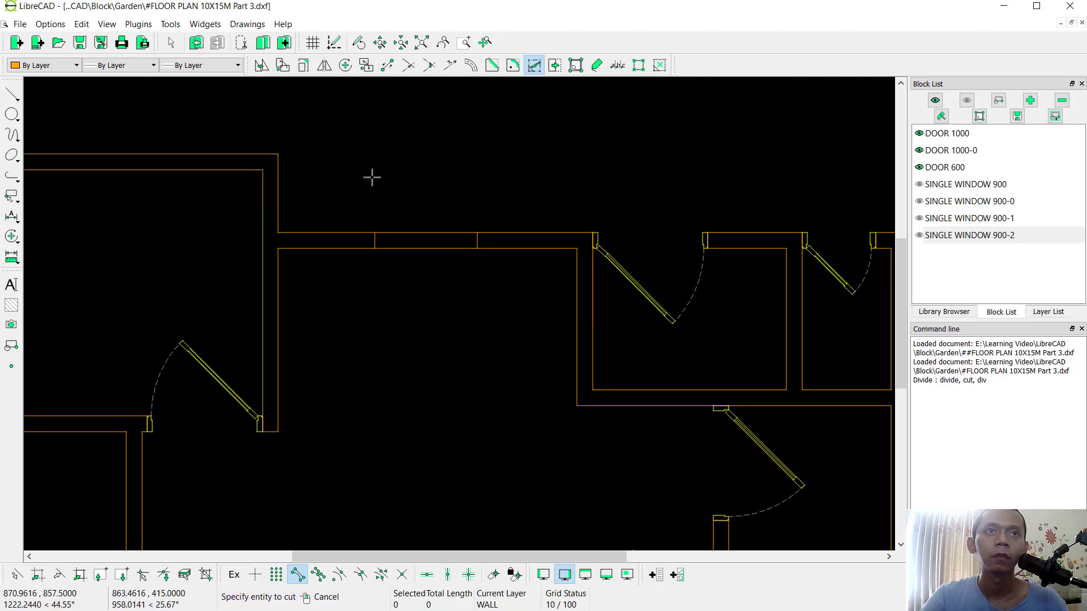
click(412, 259)
click(455, 280)
click(446, 280)
click(468, 280)
click(471, 280)
scroll(464, 280, down, 4)
Split the inner and outer left wall lines at both ends of the left window
middle_drag(190, 270, 489, 283)
scroll(357, 306, up, 3)
click(353, 331)
click(355, 345)
click(357, 375)
click(335, 312)
click(334, 305)
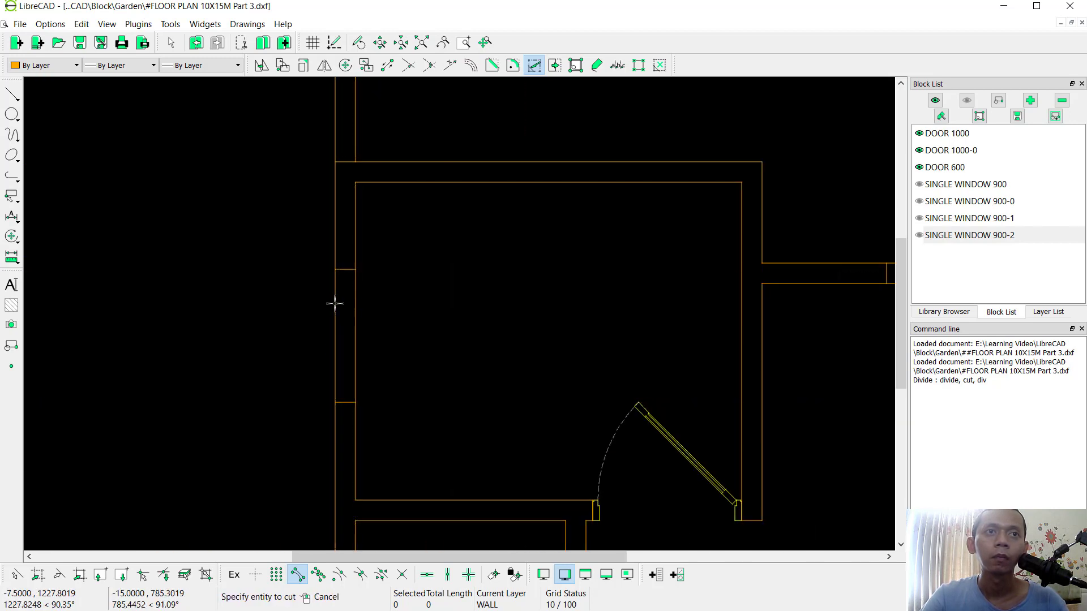
click(335, 357)
mouse_move(348, 168)
middle_down()
mouse_move(452, 202)
mouse_move(455, 274)
middle_up()
scroll(471, 234, down, 4)
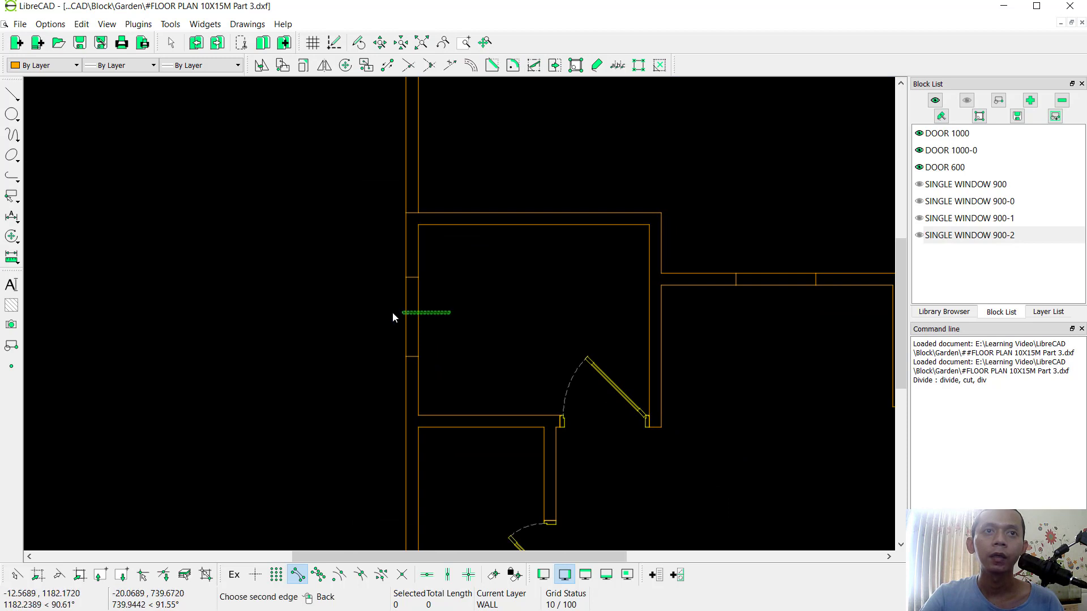
Crossing-select and delete the wall lines spanning two window openings
middle_drag(802, 313, 656, 279)
drag(613, 212, 613, 213)
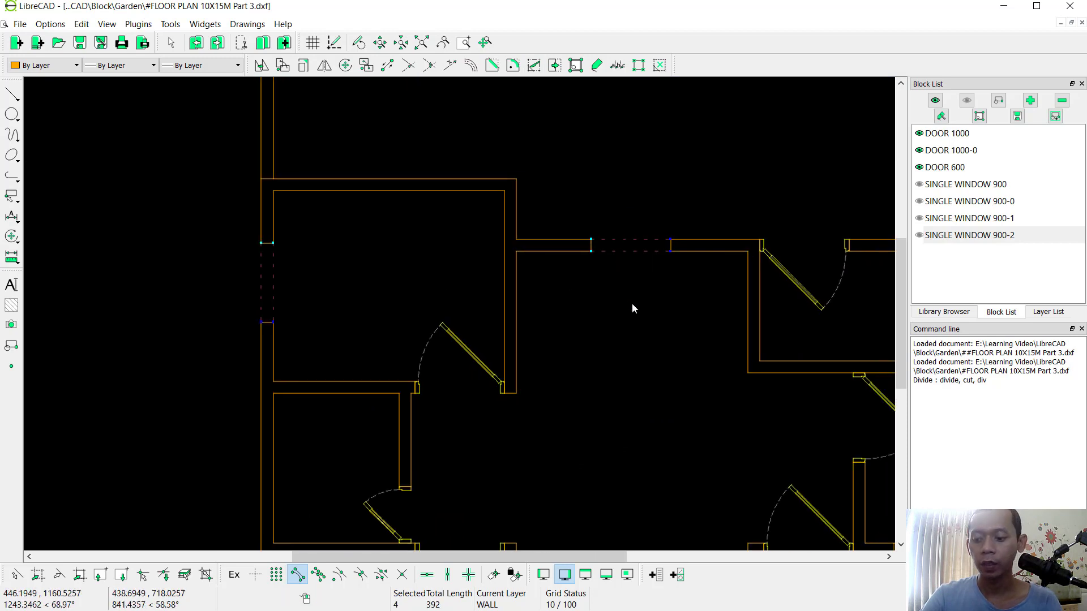
key(Delete)
scroll(701, 355, down, 3)
middle_drag(707, 371, 617, 317)
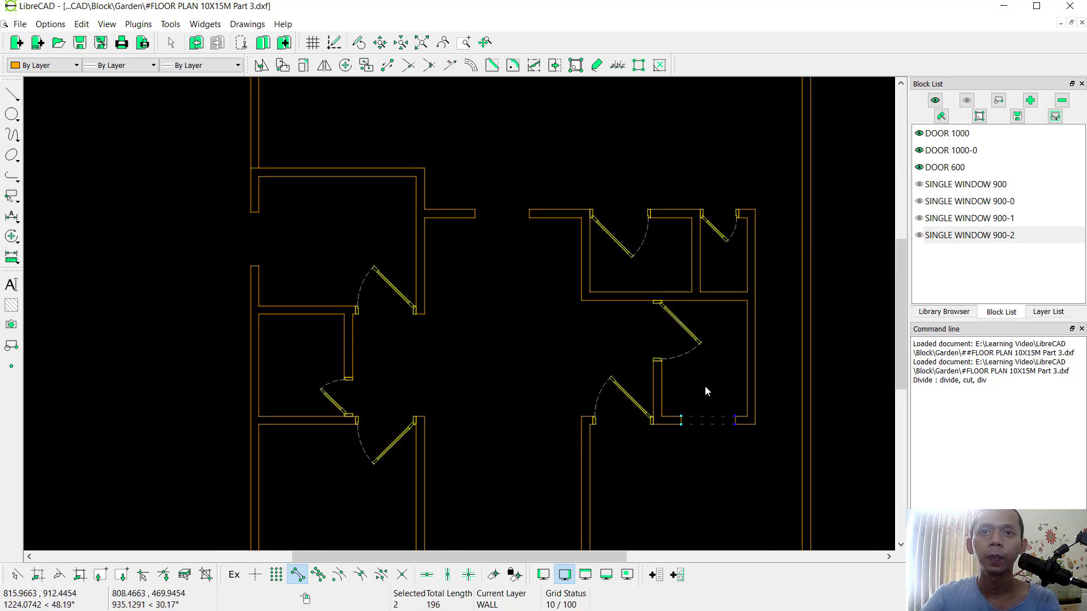
key(Delete)
scroll(701, 438, down, 3)
mouse_move(699, 455)
middle_down()
mouse_move(638, 325)
mouse_move(665, 243)
middle_up()
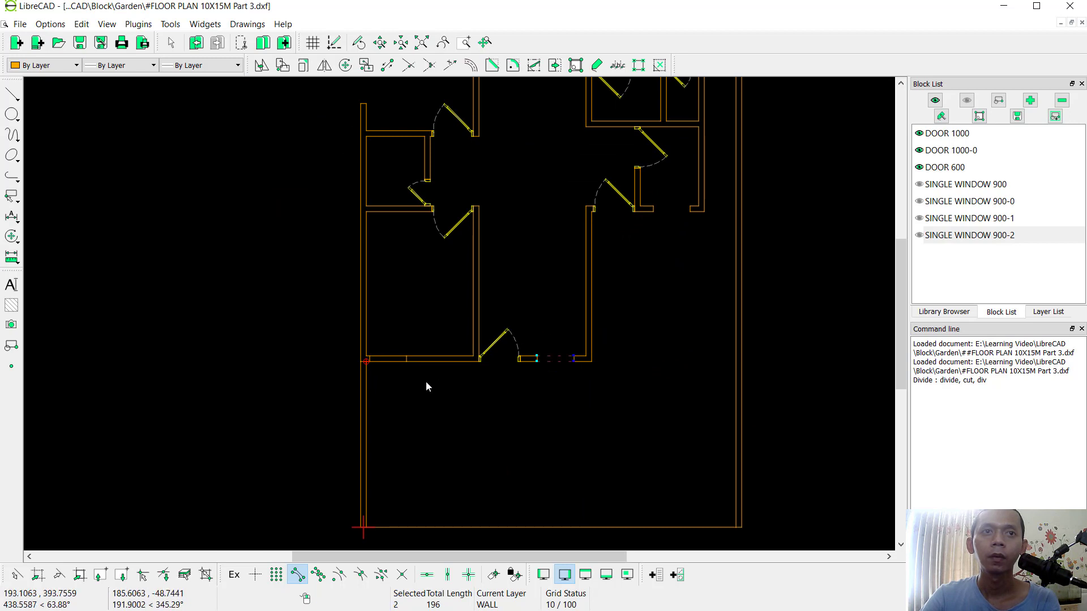
scroll(414, 321, down, 1)
middle_drag(488, 247, 514, 346)
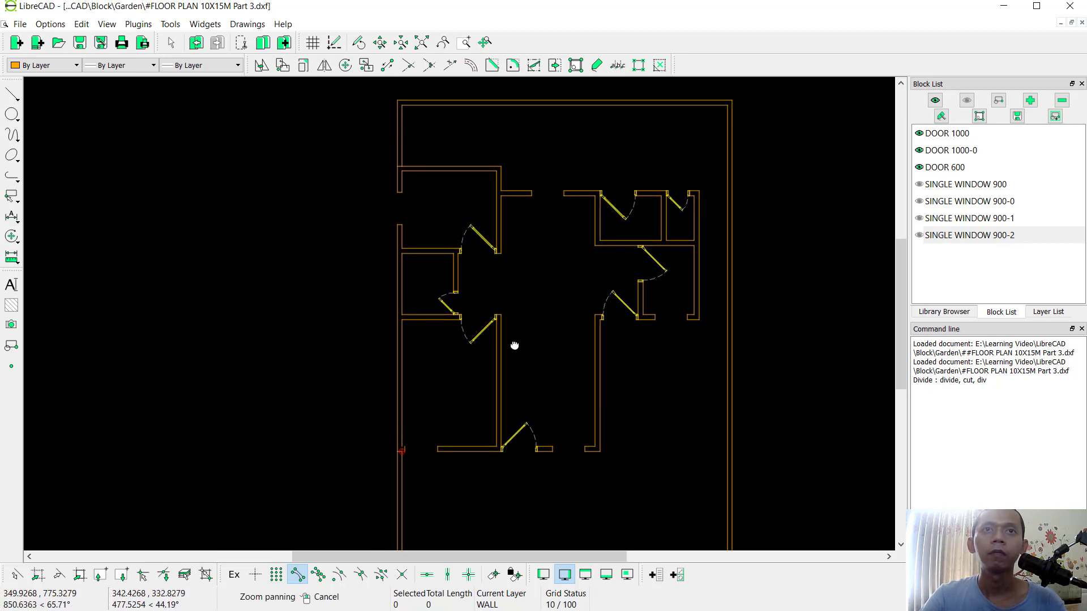
Hide the DOOR 600 and DOOR 1000 blocks in the Block List
click(919, 167)
click(919, 133)
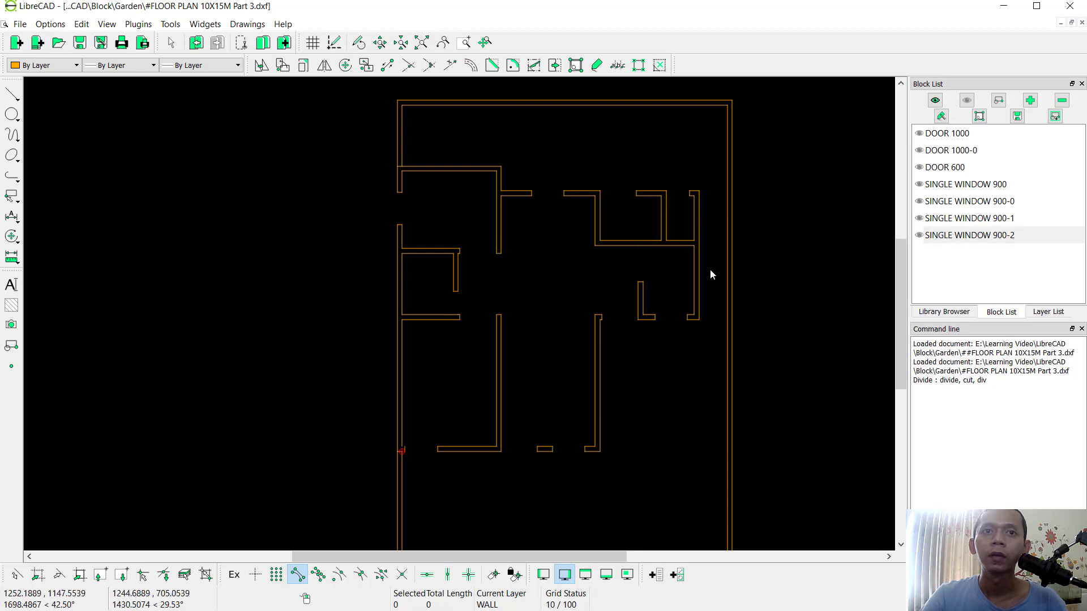
middle_drag(519, 389, 535, 343)
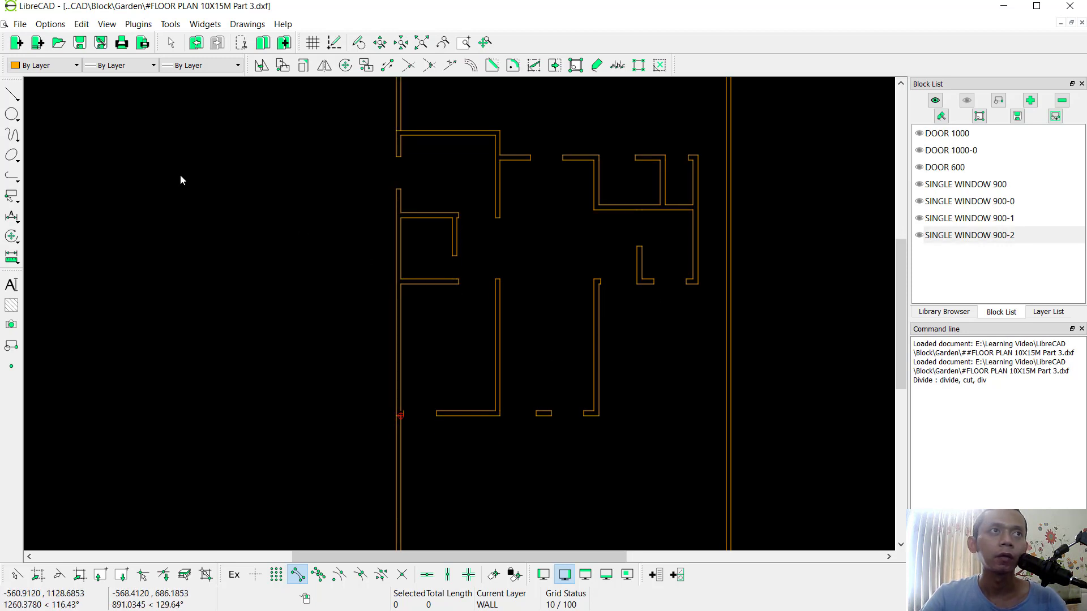
click(13, 94)
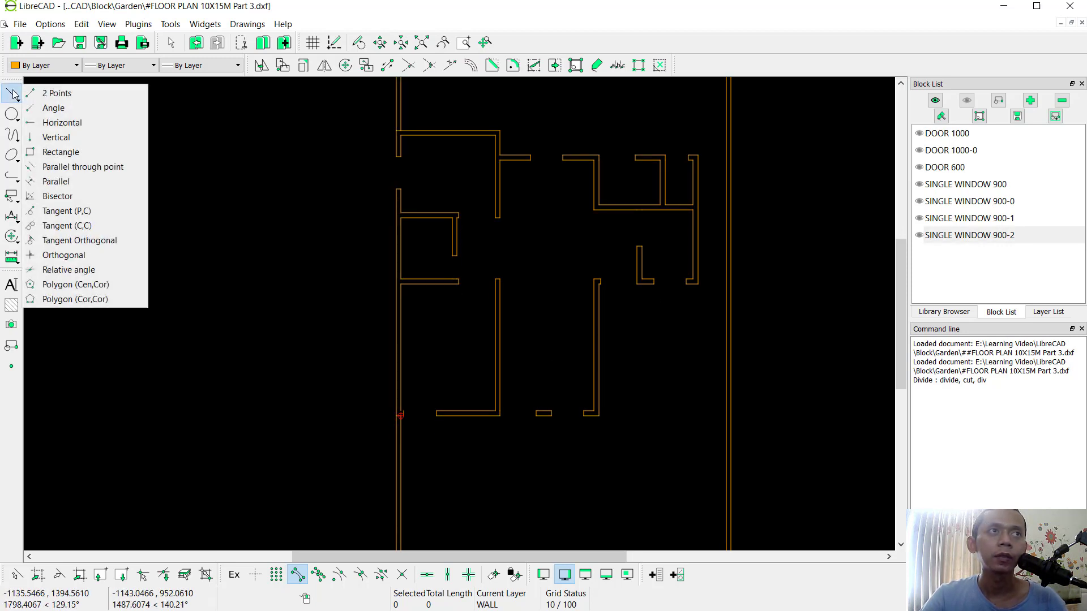
click(57, 152)
Draw a rectangle from a wall corner to a free point below the bottom wall
click(1046, 313)
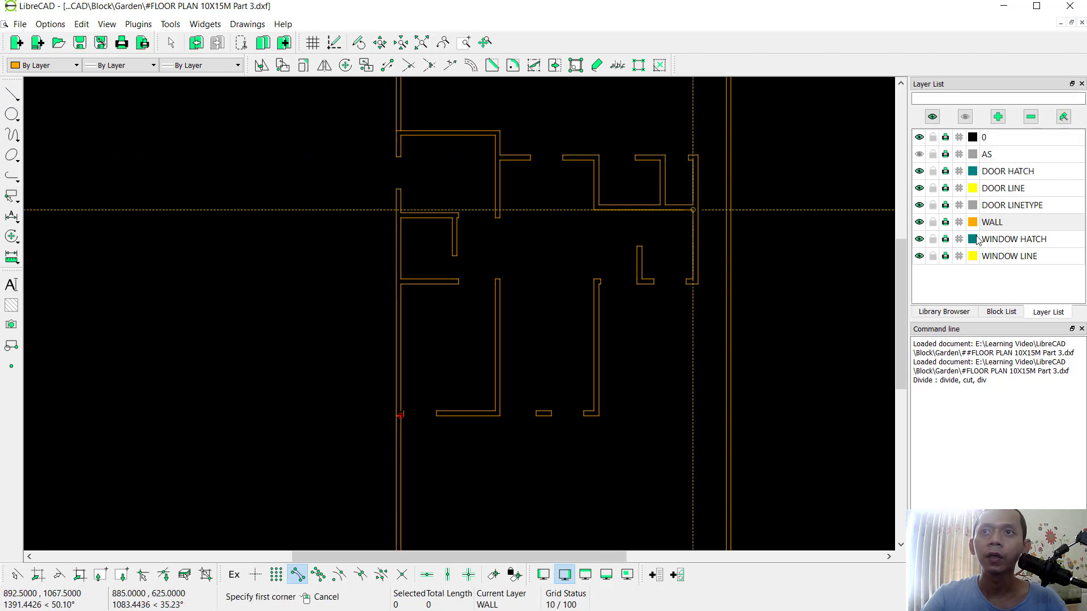
scroll(563, 444, up, 4)
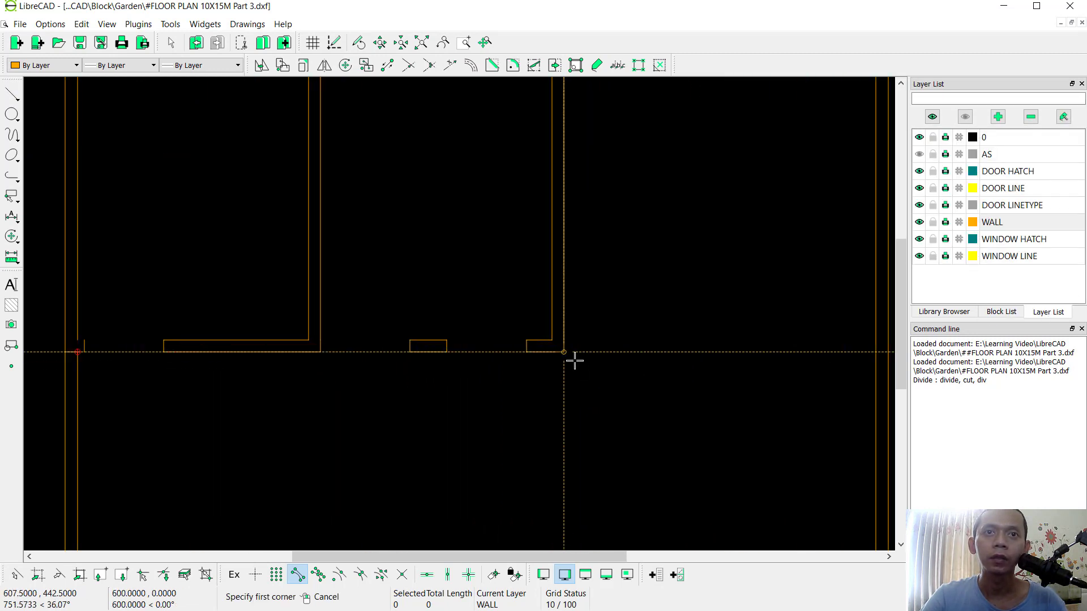
click(568, 355)
click(256, 574)
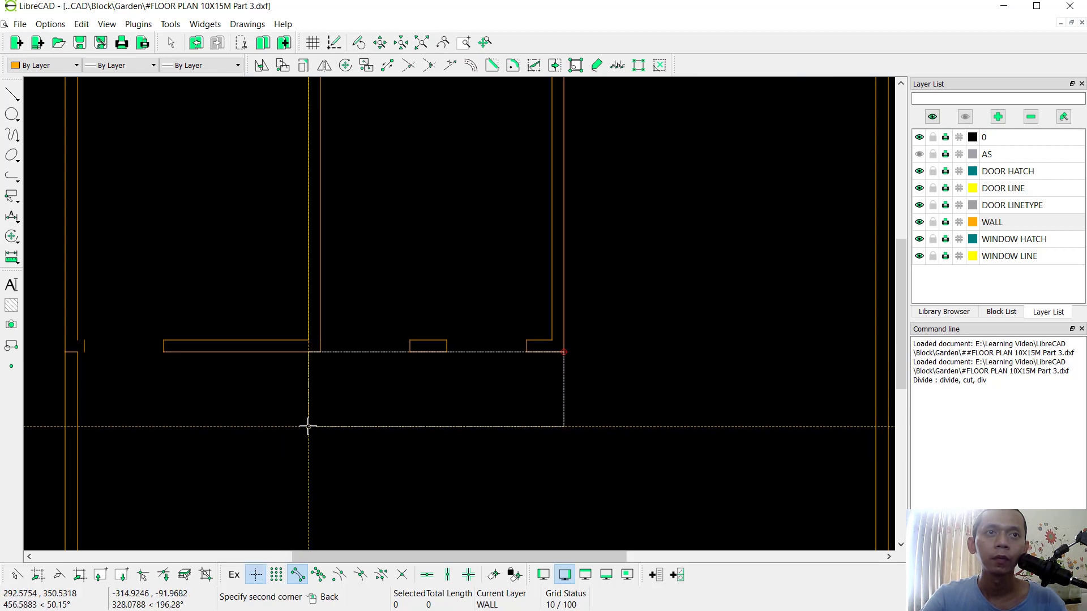
click(308, 427)
scroll(609, 366, down, 5)
Draw a second rectangle from a wall corner up above the top-right rooms
middle_drag(659, 288, 573, 566)
scroll(597, 305, up, 3)
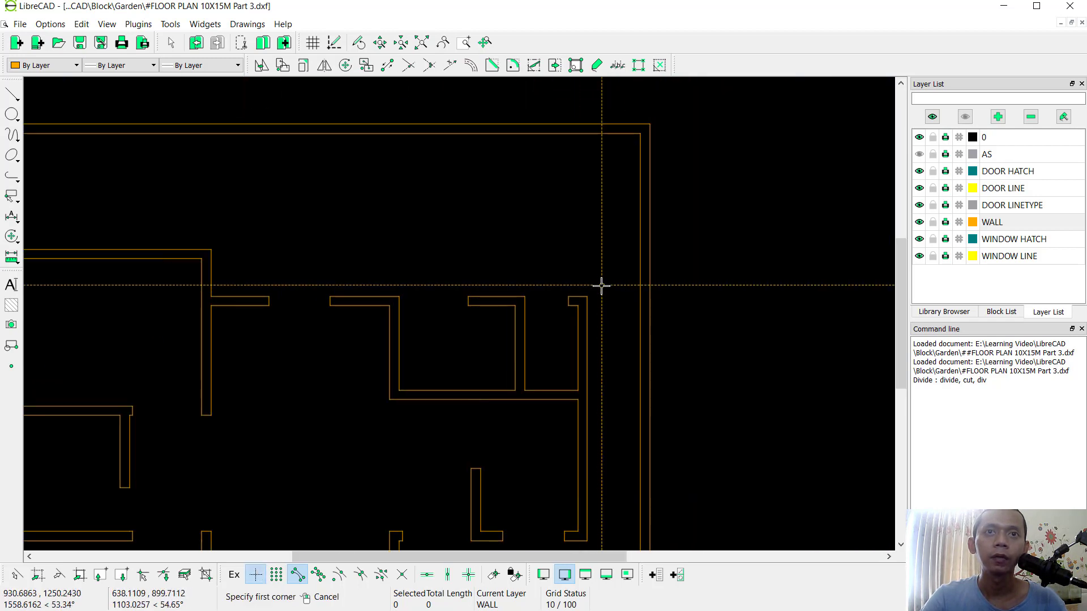
click(587, 296)
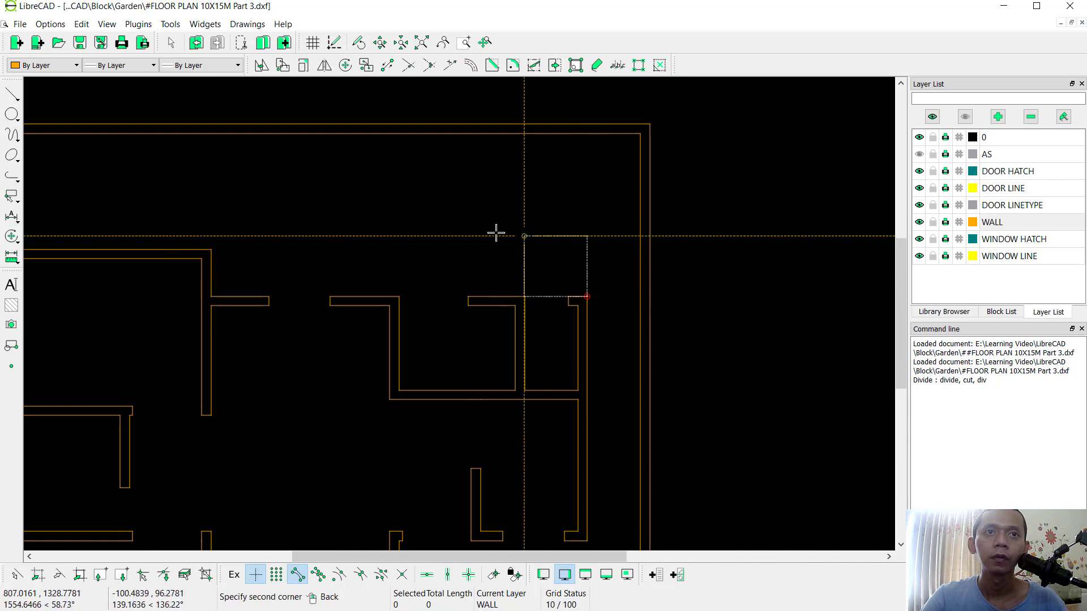
click(388, 245)
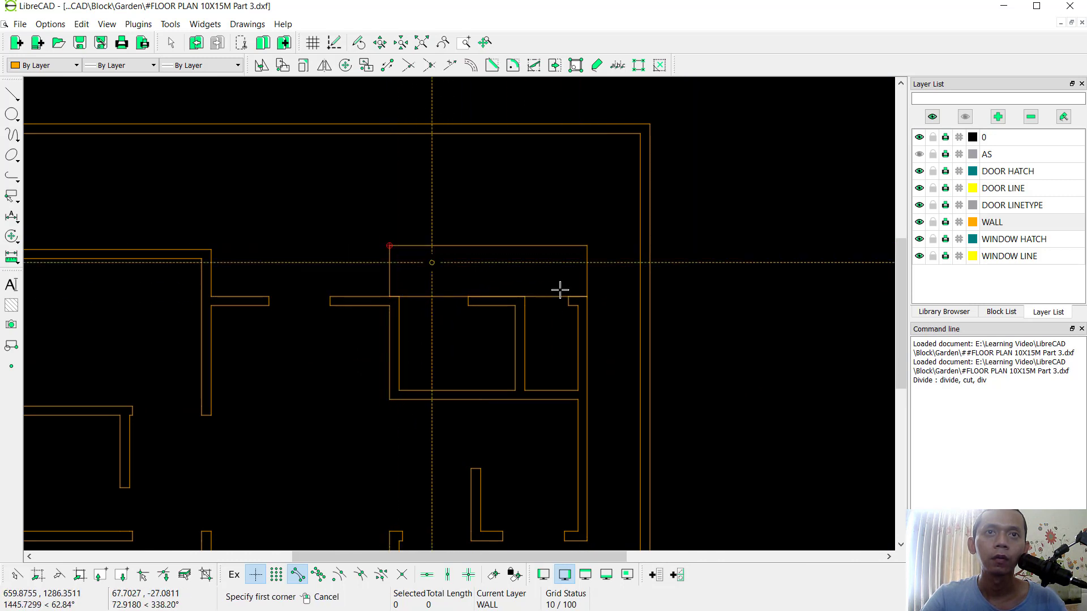
scroll(553, 401, down, 2)
middle_drag(553, 400, 560, 230)
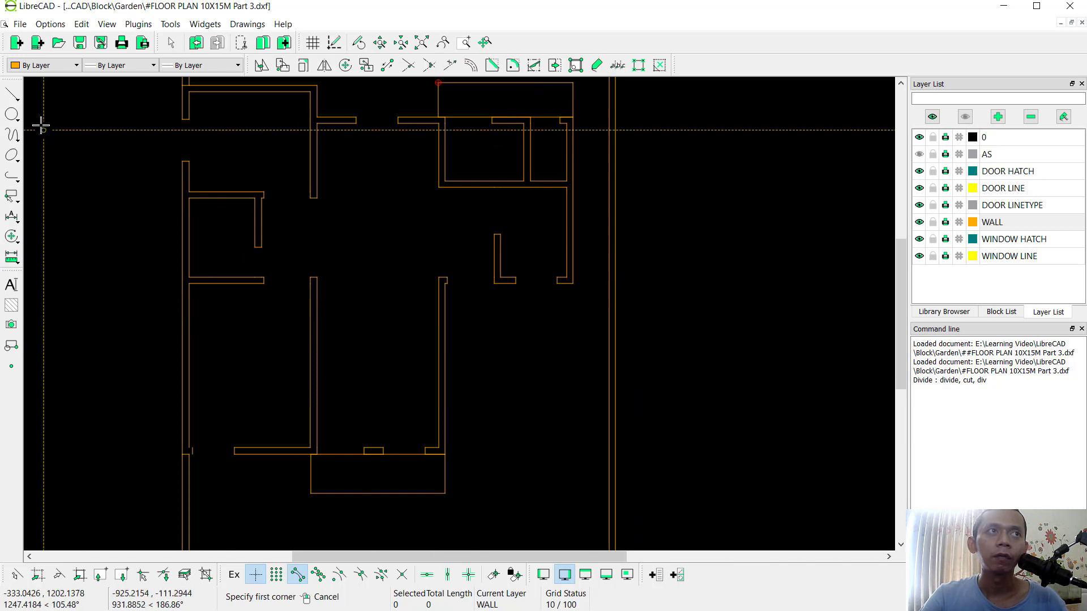
click(12, 94)
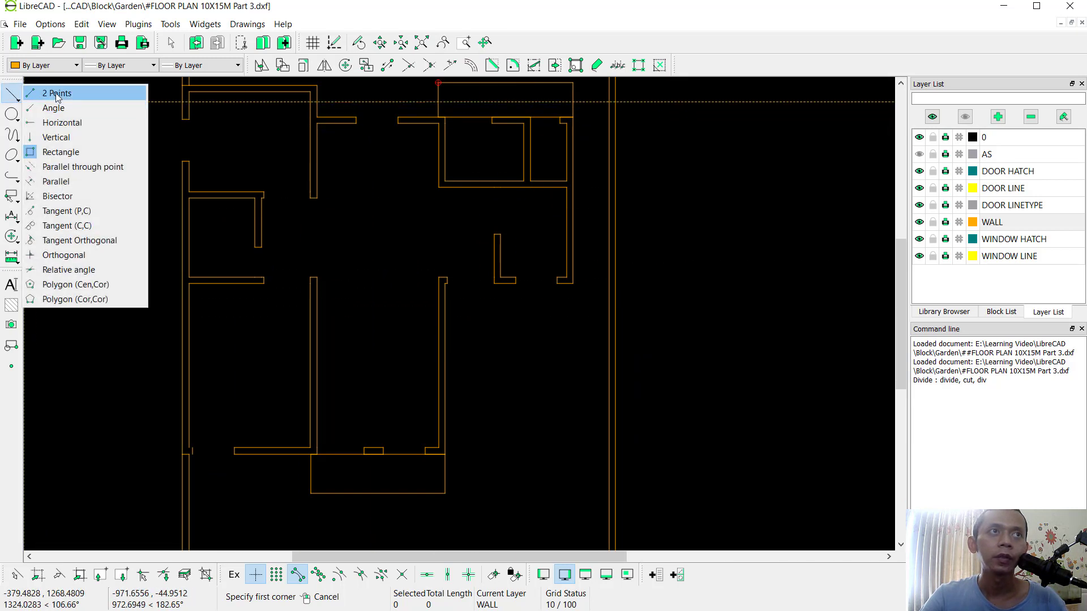
Draw a 2-point wall line from the wall corner down to the lower wall
click(57, 94)
scroll(322, 284, up, 5)
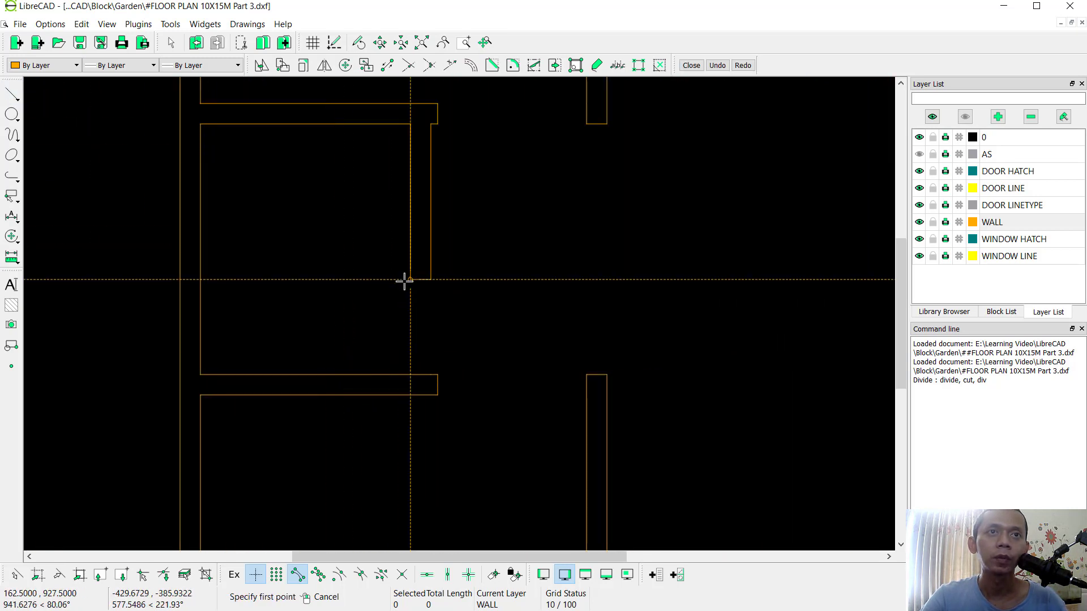
click(404, 281)
click(409, 375)
scroll(513, 323, down, 3)
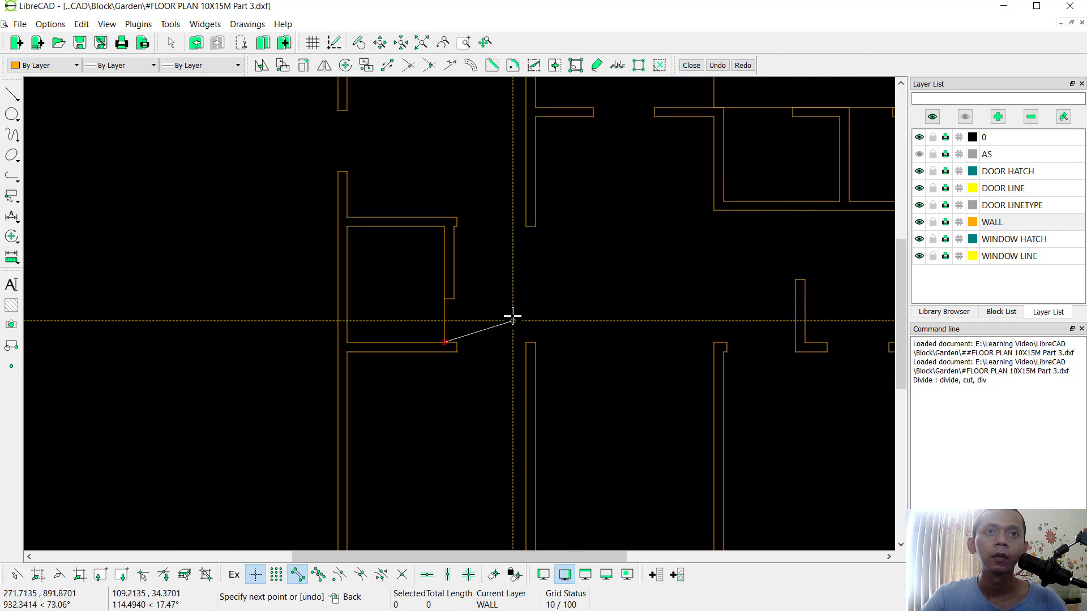
right_click(512, 316)
Draw a horizontal line between two upper wall corners to close the top wall
mouse_move(665, 277)
middle_down()
mouse_move(531, 315)
mouse_move(349, 333)
middle_up()
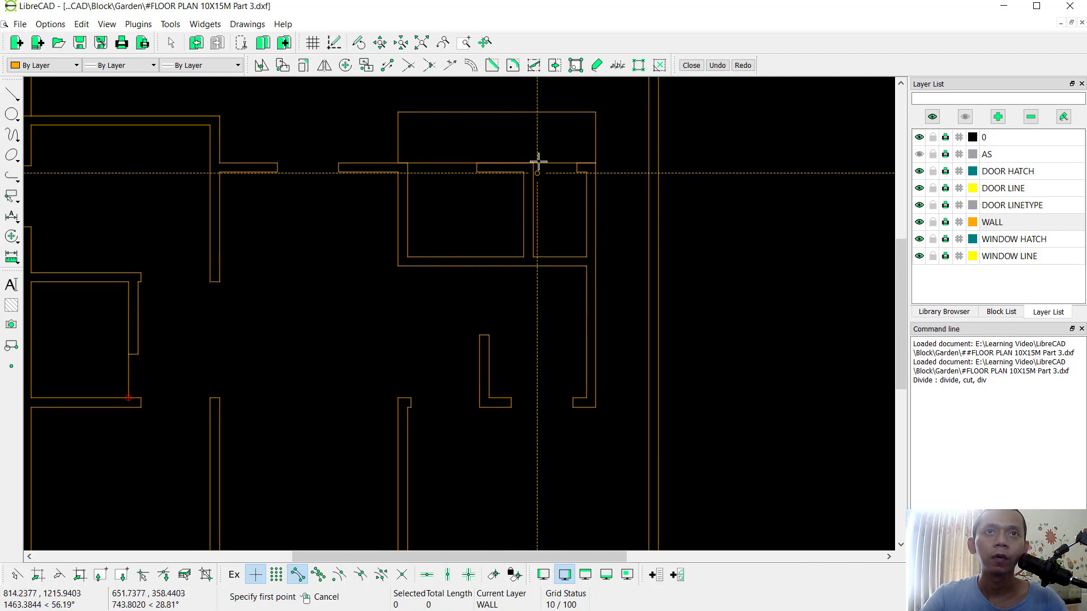
scroll(537, 164, up, 5)
click(627, 249)
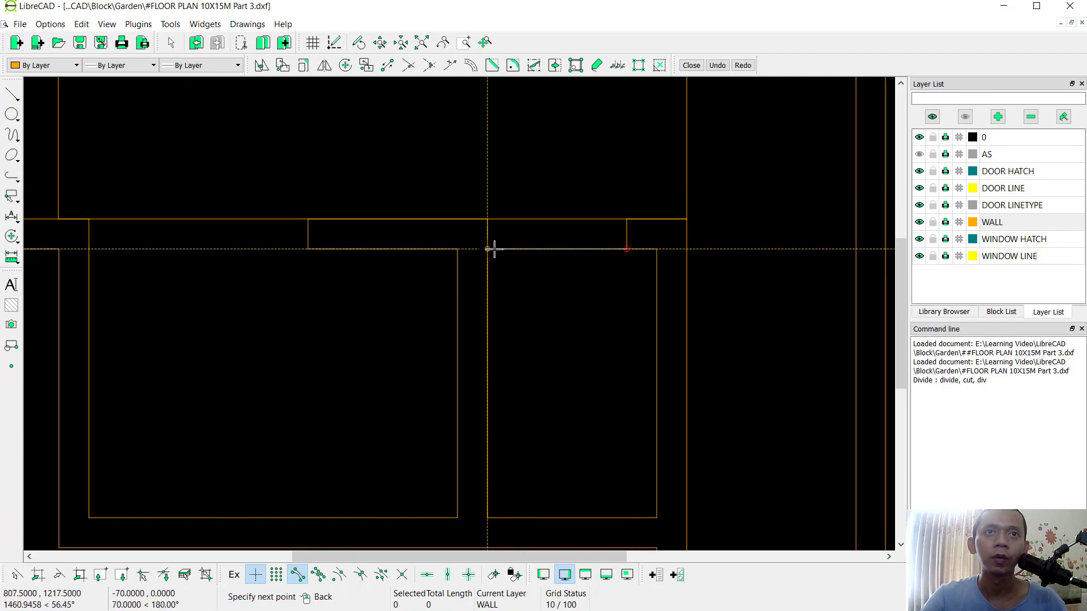
click(492, 247)
right_click(612, 312)
scroll(611, 315, down, 10)
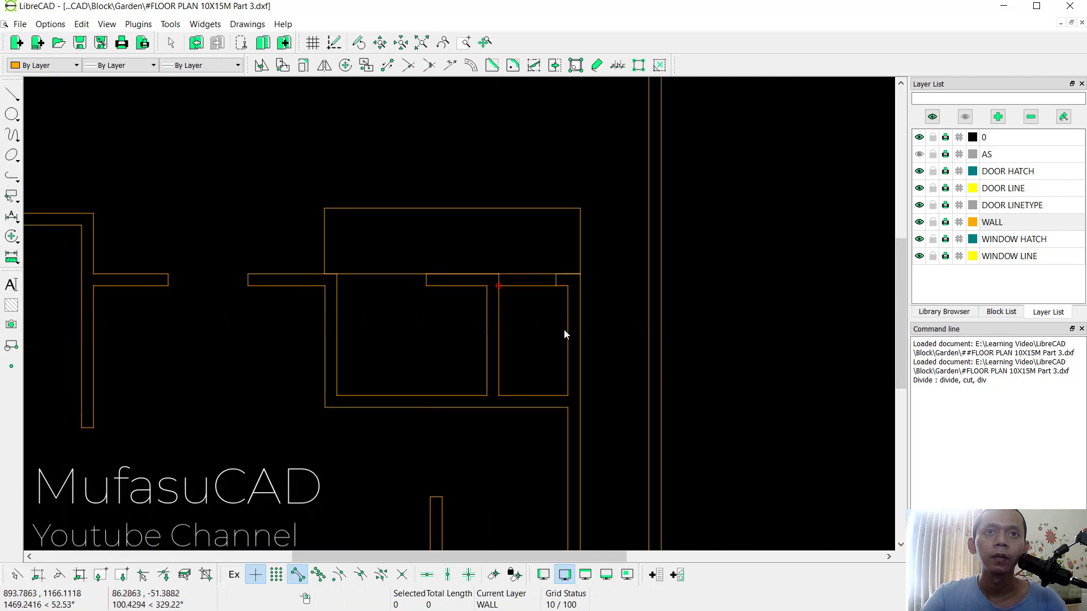
mouse_move(435, 408)
middle_down()
mouse_move(569, 254)
mouse_move(569, 265)
mouse_move(596, 276)
middle_up()
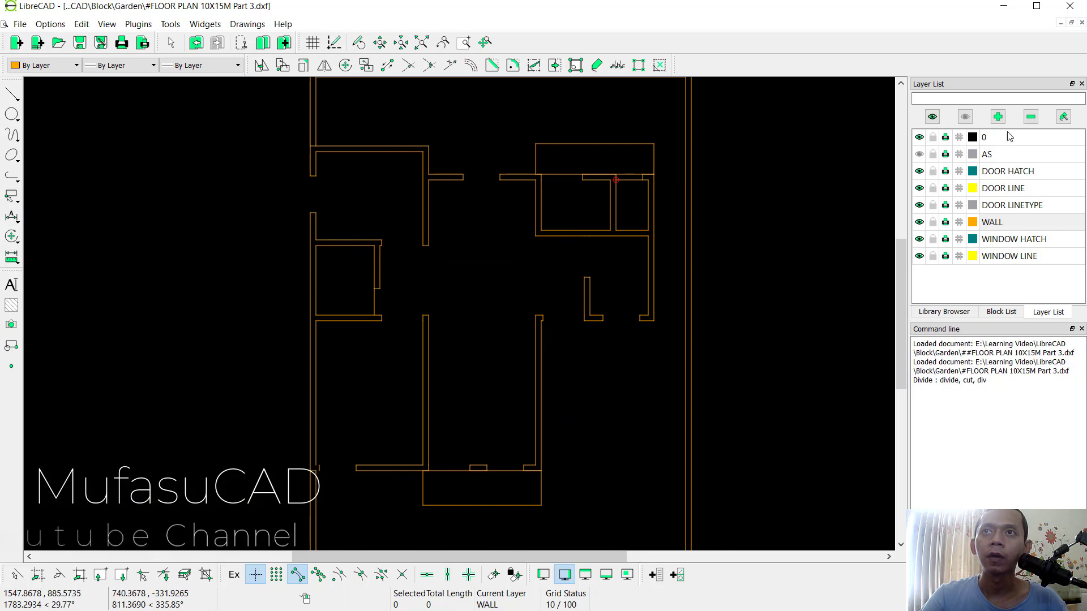
Add a new layer named TEXT with Cyan colour
click(998, 117)
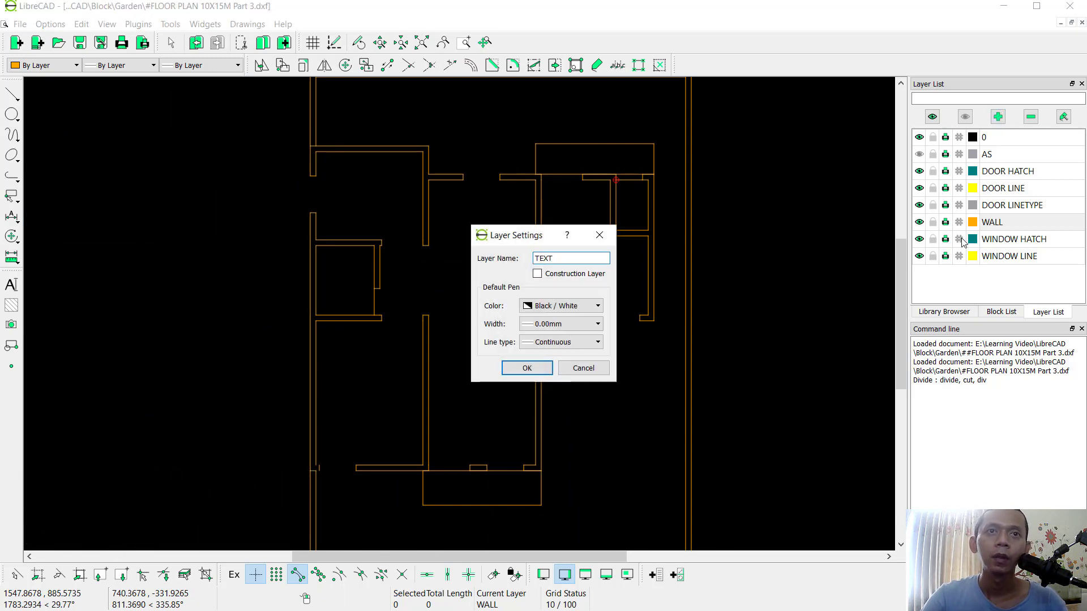
text(TEXT)
click(564, 305)
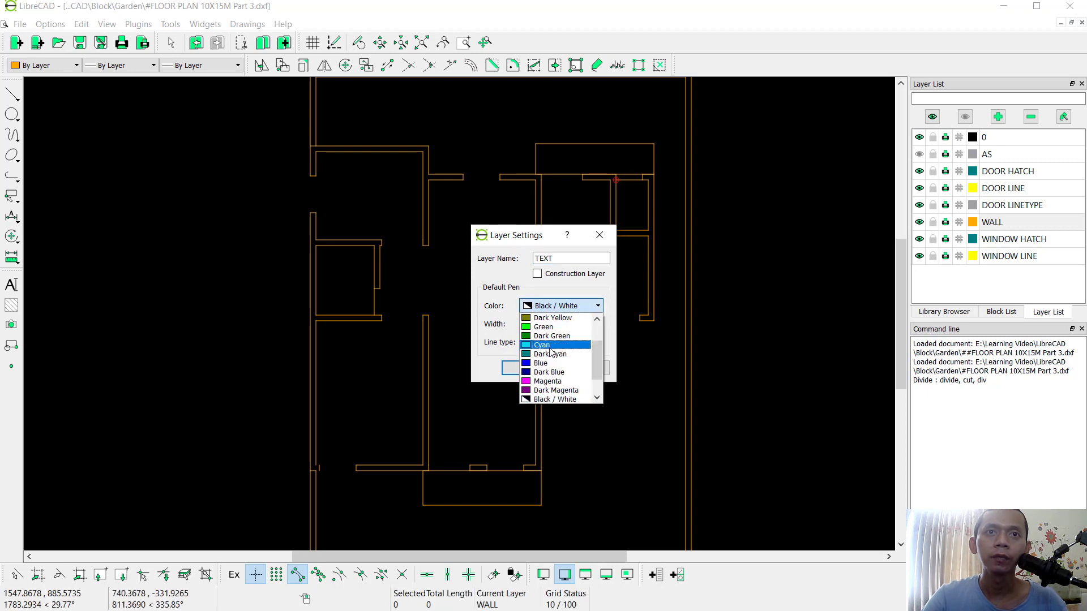
click(547, 346)
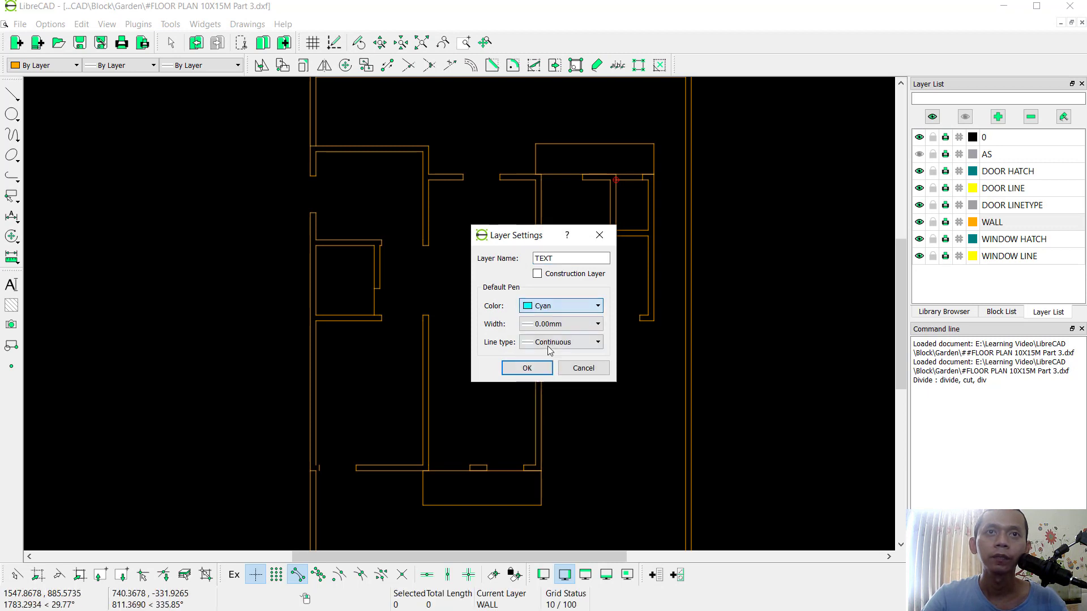
click(525, 369)
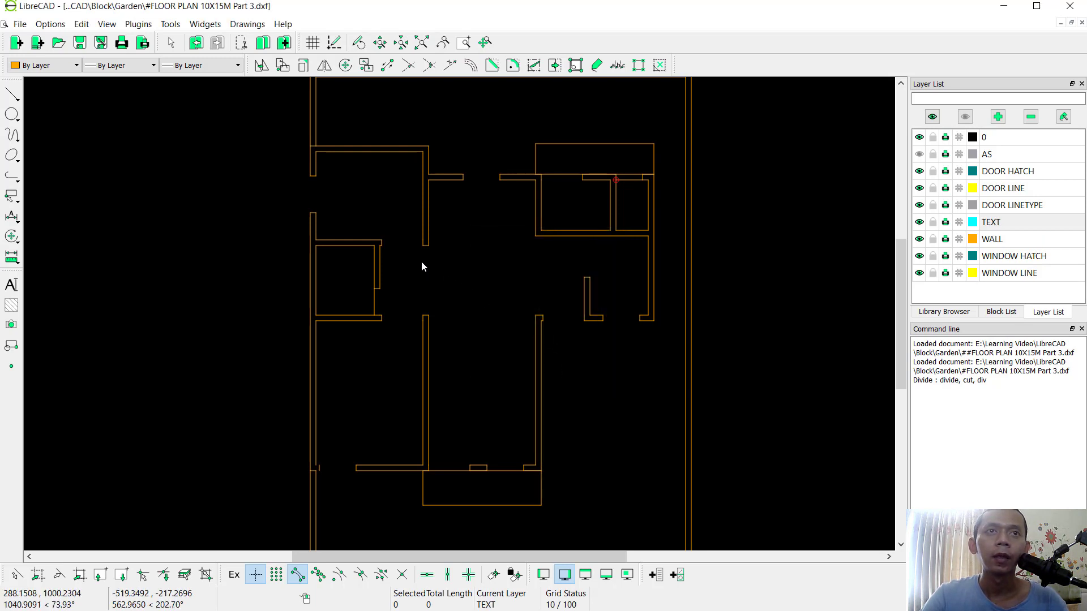
middle_drag(421, 260, 436, 274)
Create a multi-line text label reading TOILET
click(170, 25)
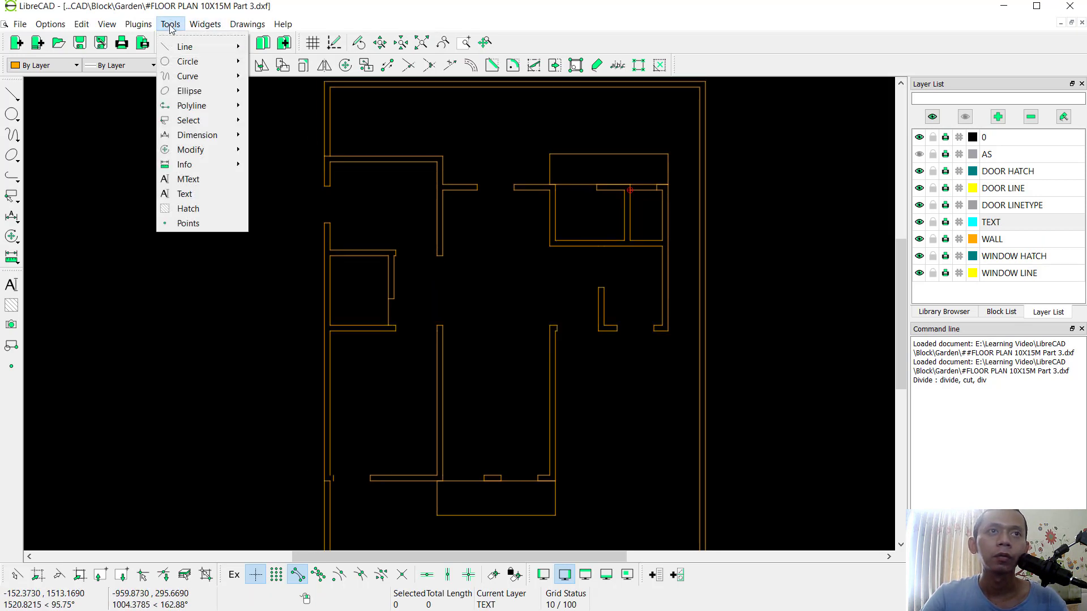
click(192, 191)
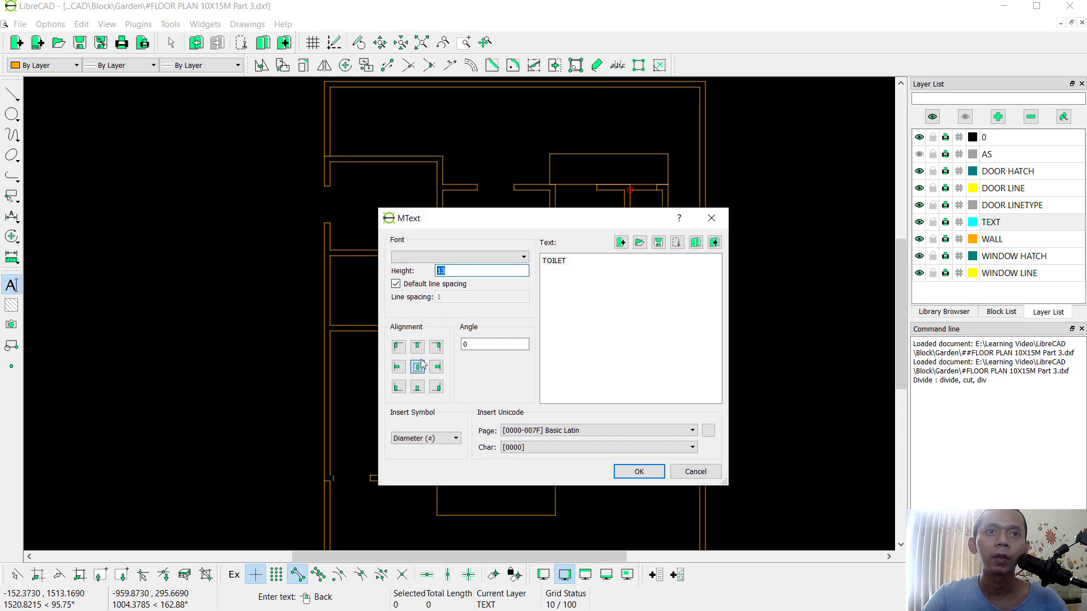
click(638, 472)
Place TOILET labels in the lower room, corridor, left rooms, upper central and right-hand rooms
middle_drag(562, 461, 585, 283)
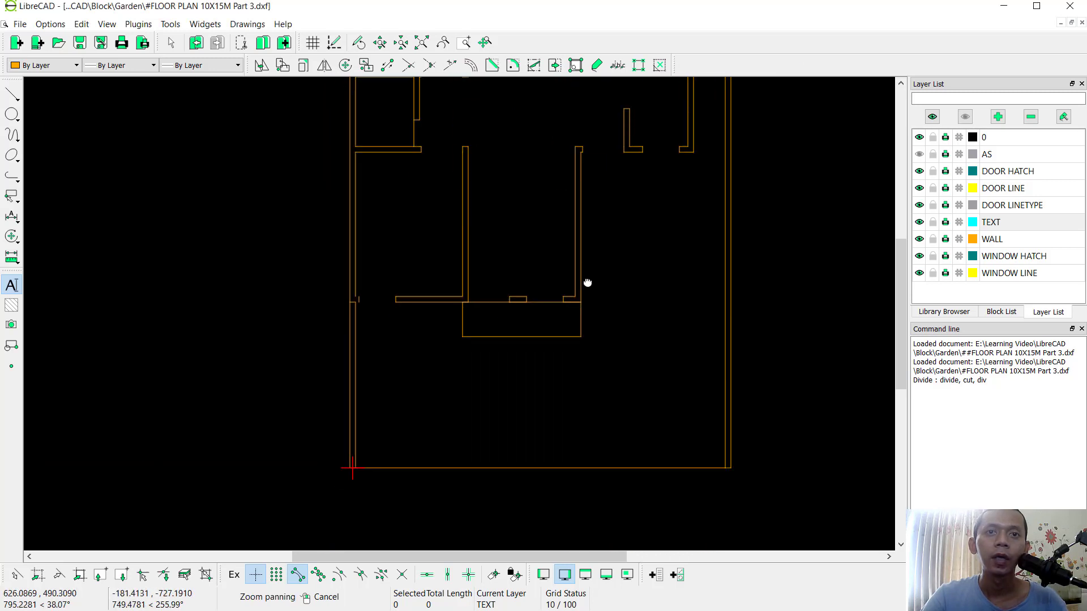
click(443, 402)
middle_drag(536, 235, 511, 344)
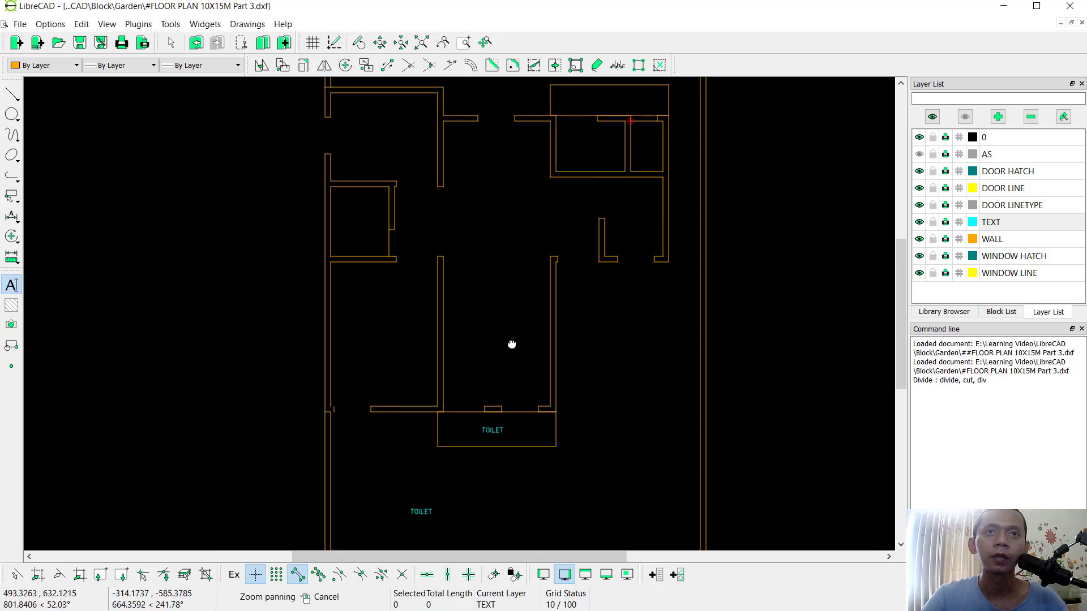
click(491, 349)
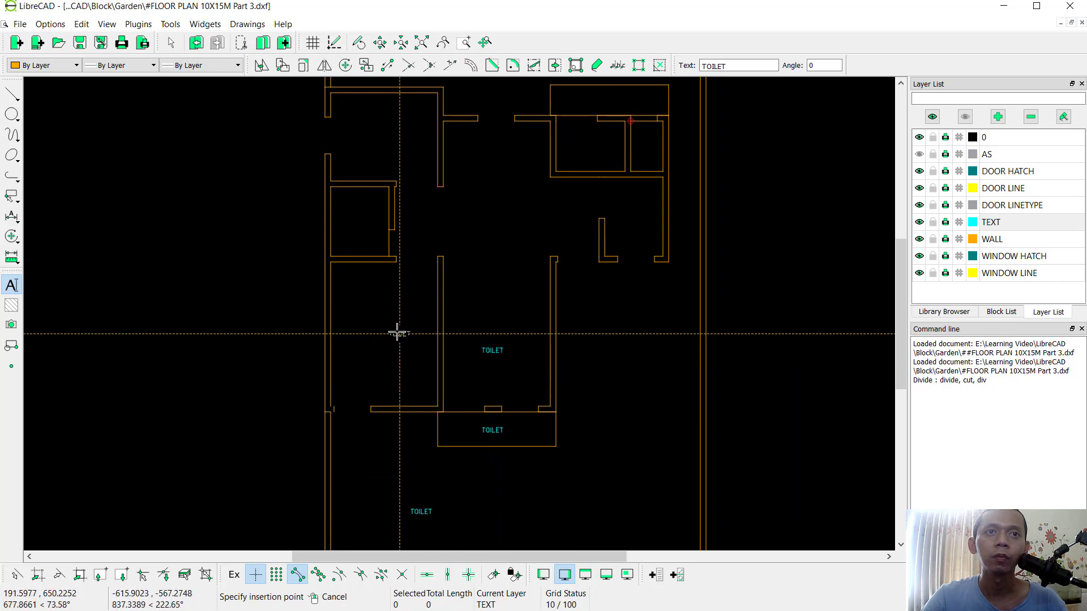
click(383, 333)
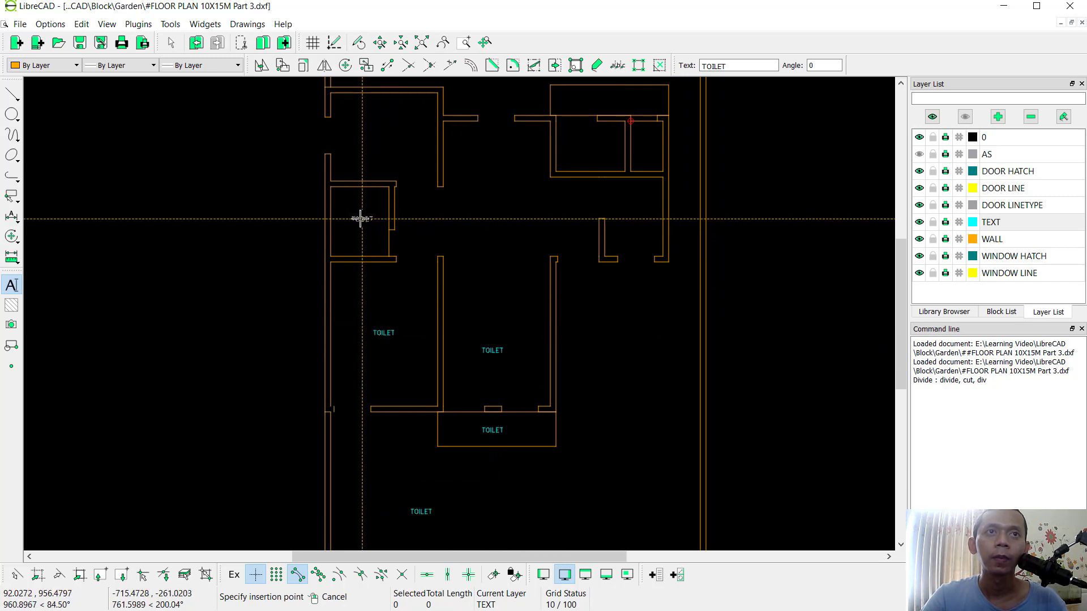
click(358, 219)
click(383, 132)
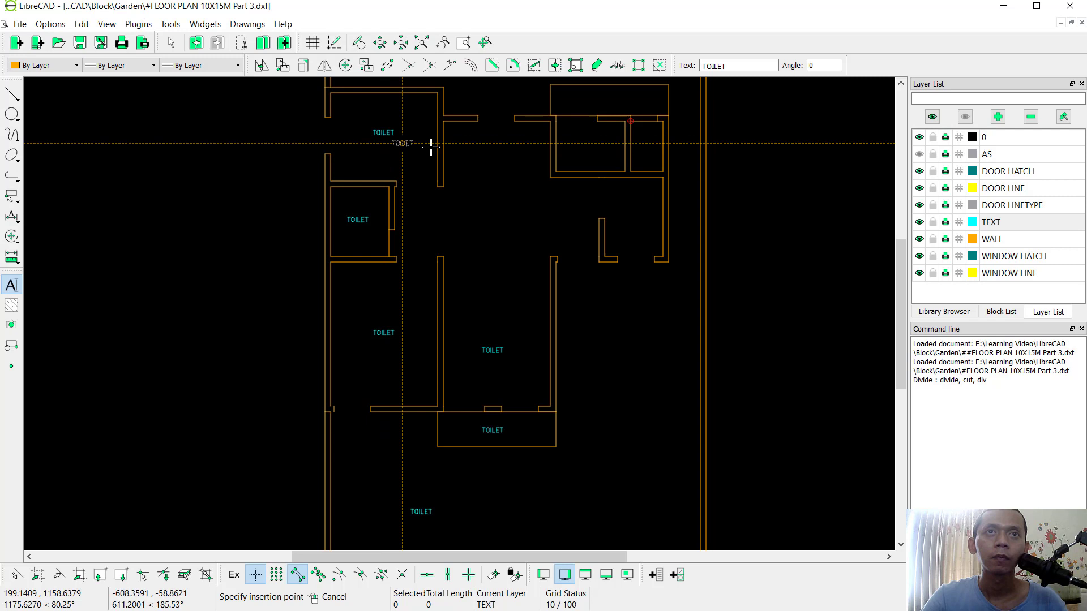
click(495, 160)
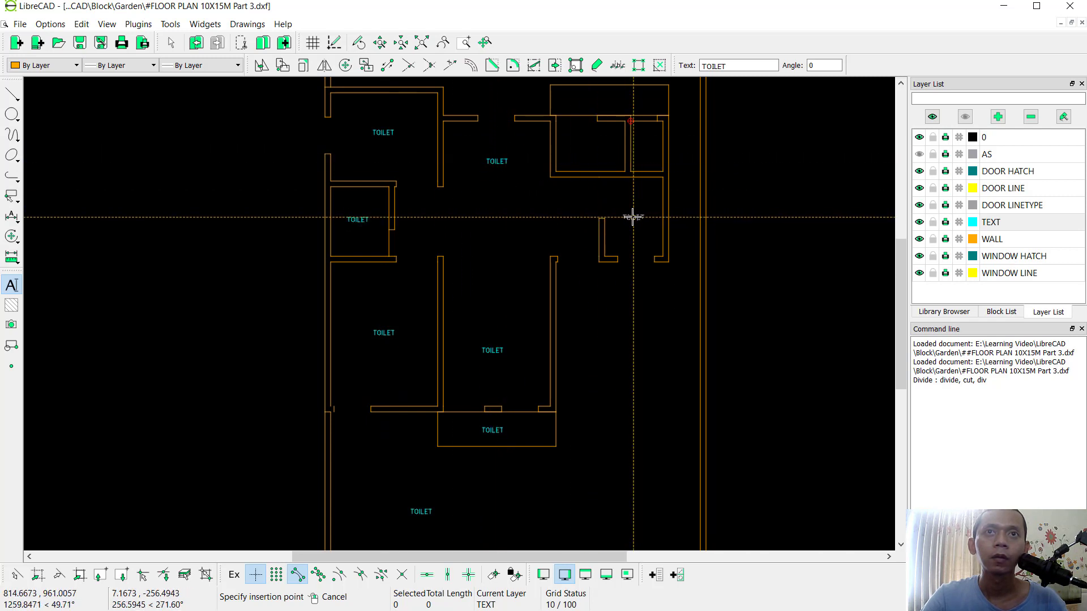
click(633, 217)
Label the small rooms, upper box, central and lower-right areas TOILET, then make WALL current
scroll(623, 238, down, 2)
scroll(613, 215, up, 4)
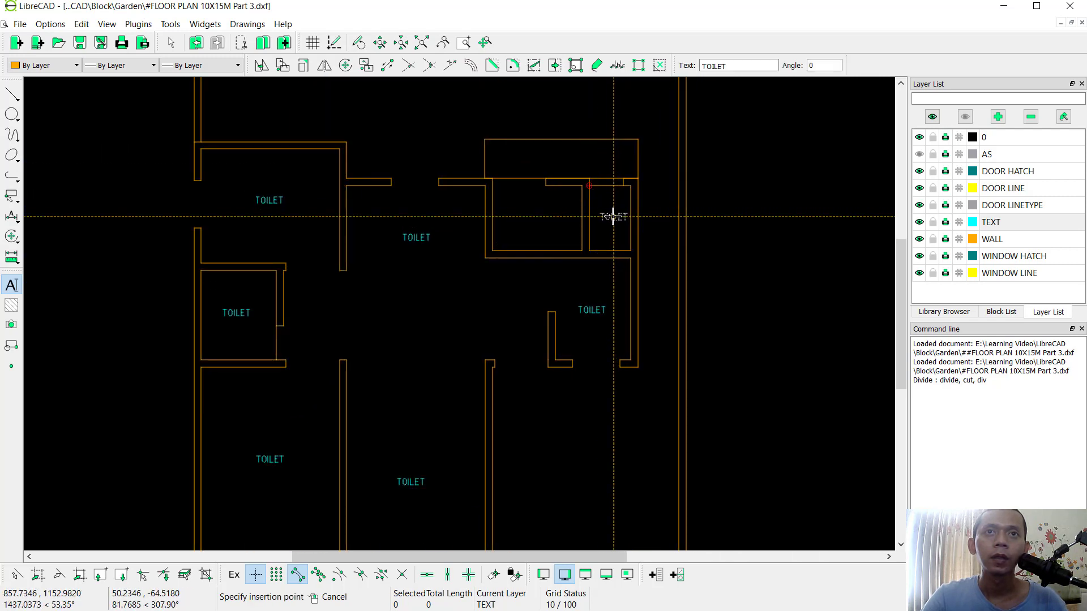
click(613, 216)
click(534, 218)
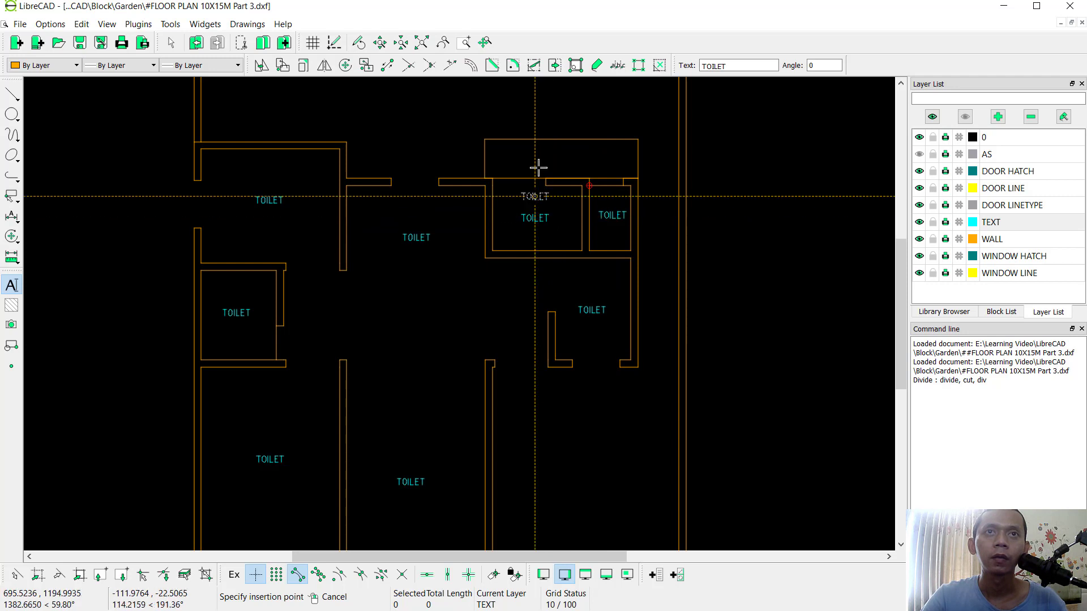
click(561, 158)
scroll(561, 162, up, 3)
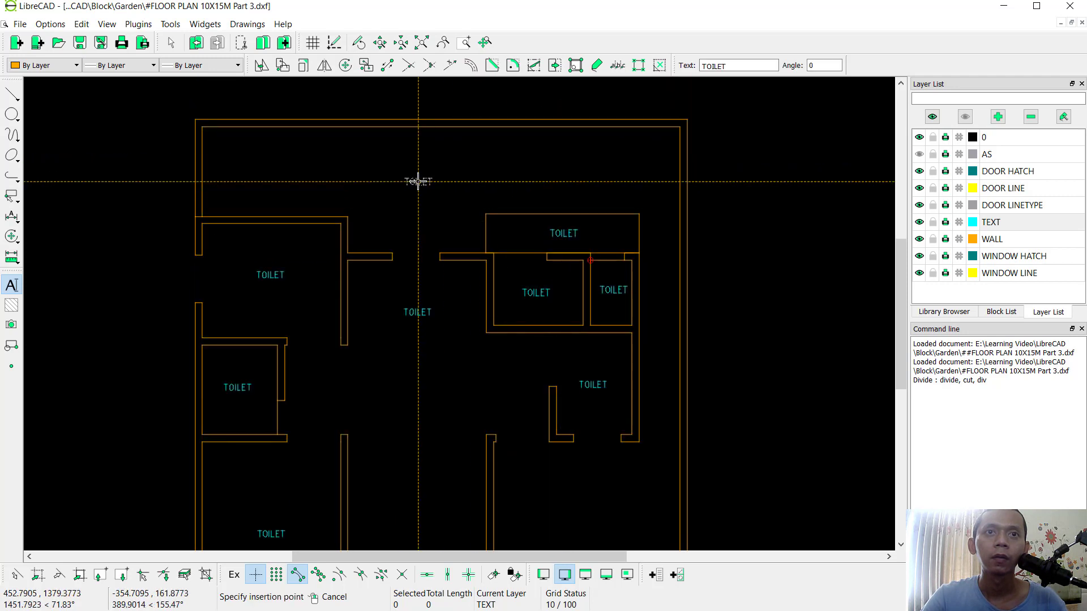
scroll(519, 359, down, 8)
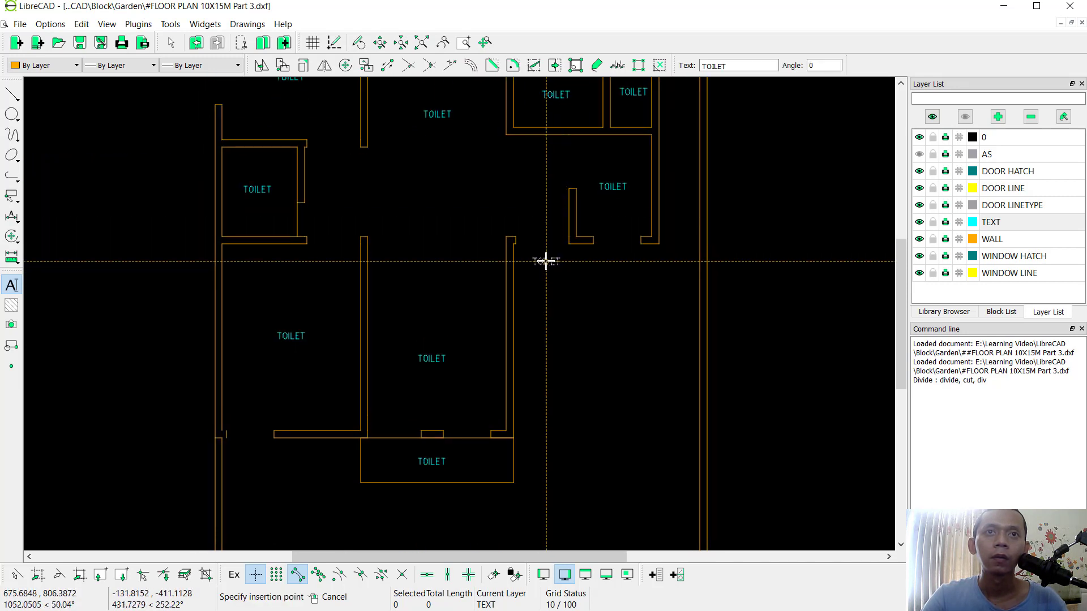
click(545, 261)
scroll(599, 327, down, 1)
middle_drag(600, 328, 599, 286)
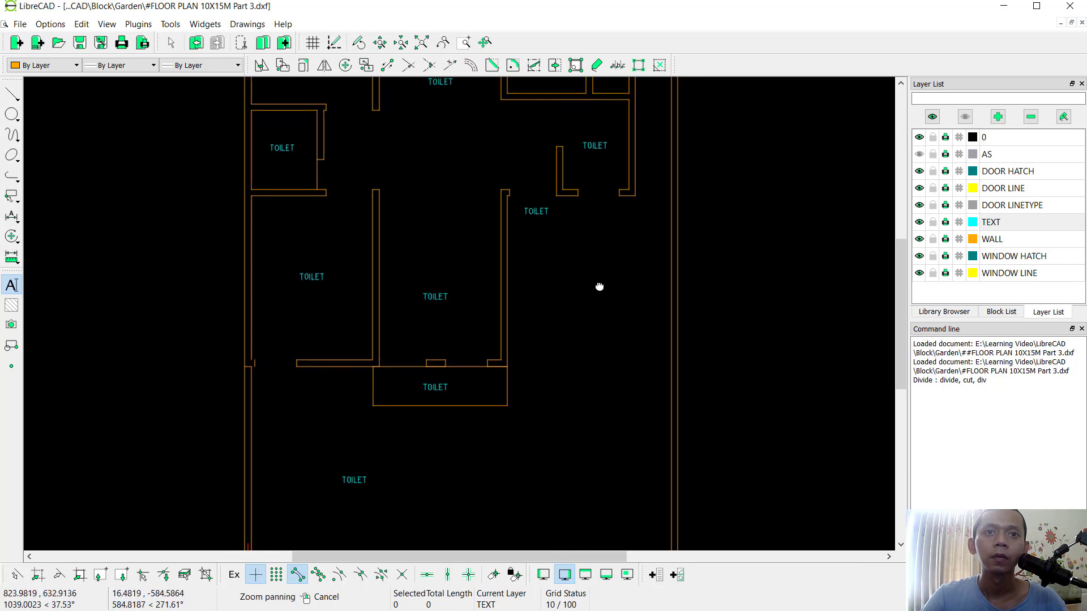
click(589, 364)
scroll(568, 333, down, 1)
mouse_move(568, 332)
middle_down()
mouse_move(569, 287)
mouse_move(566, 335)
middle_up()
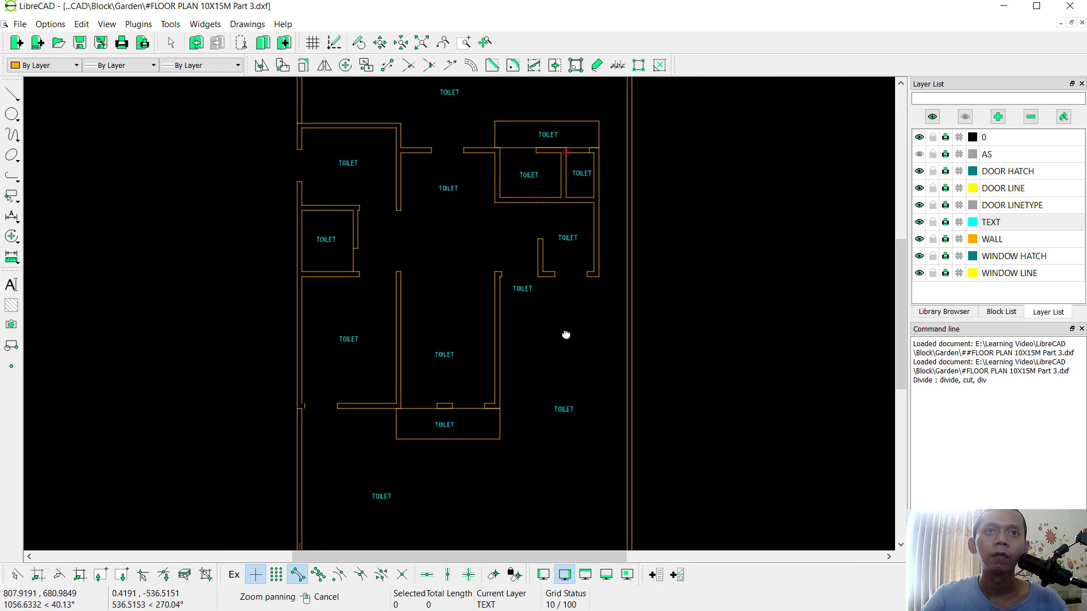
click(1005, 241)
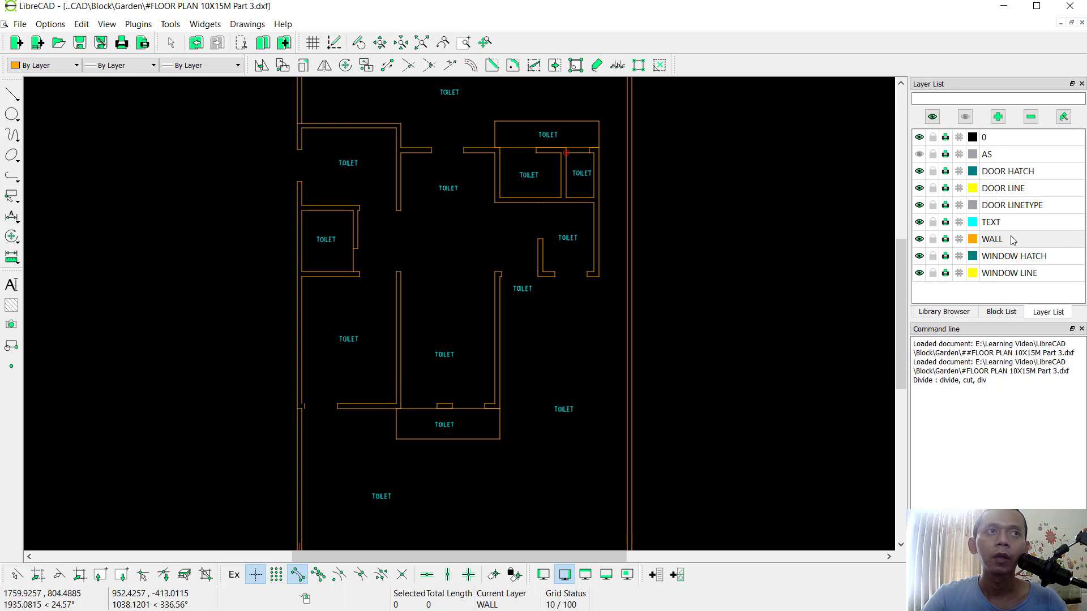
Start a wall rectangle exactly at the wall corner of the small central room
click(12, 96)
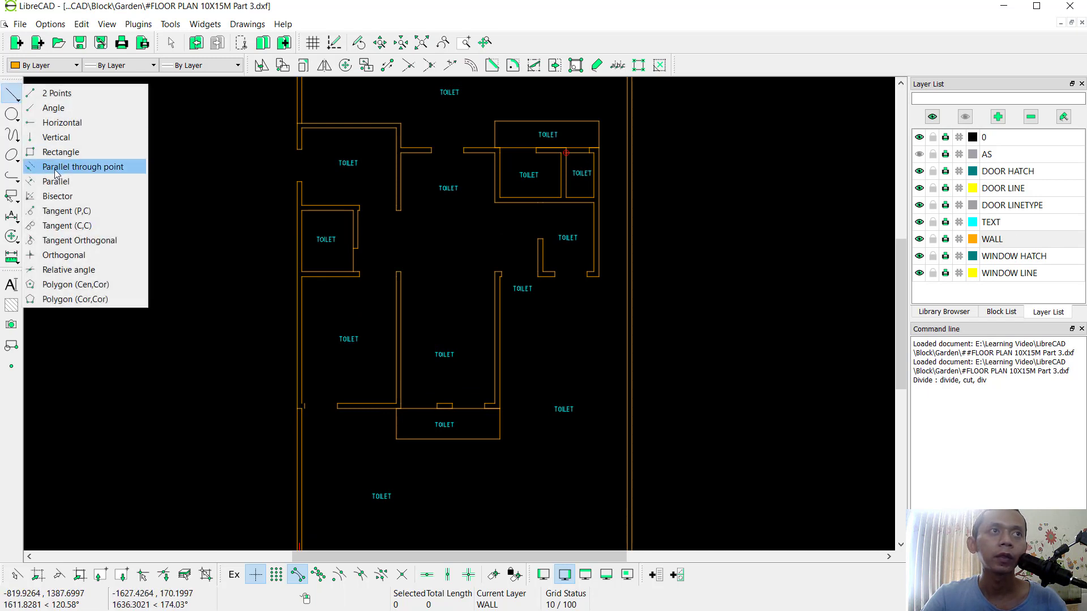
click(60, 152)
scroll(502, 308, up, 4)
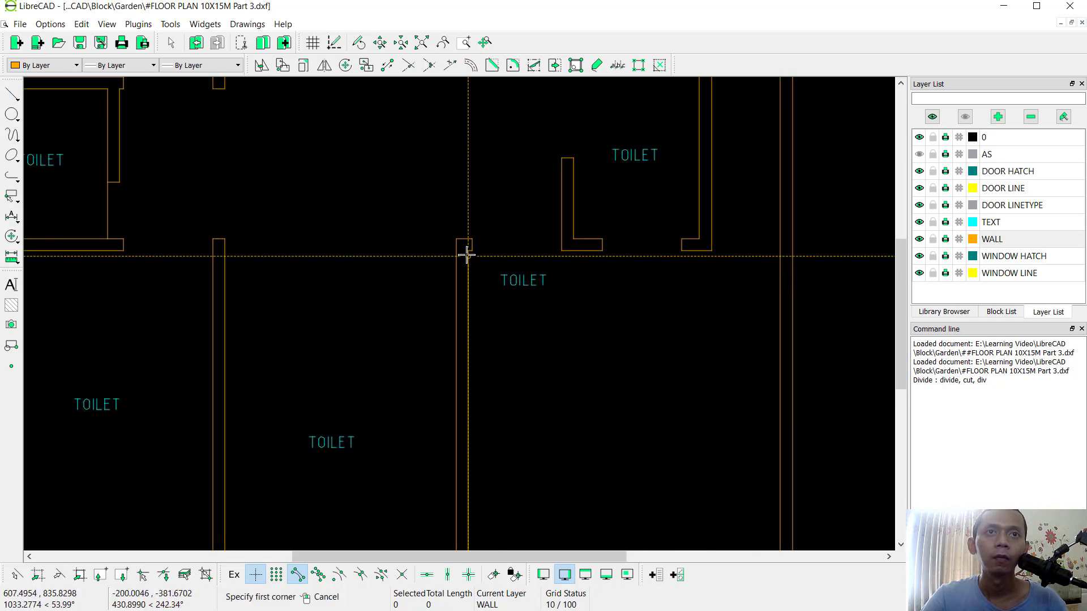
click(472, 259)
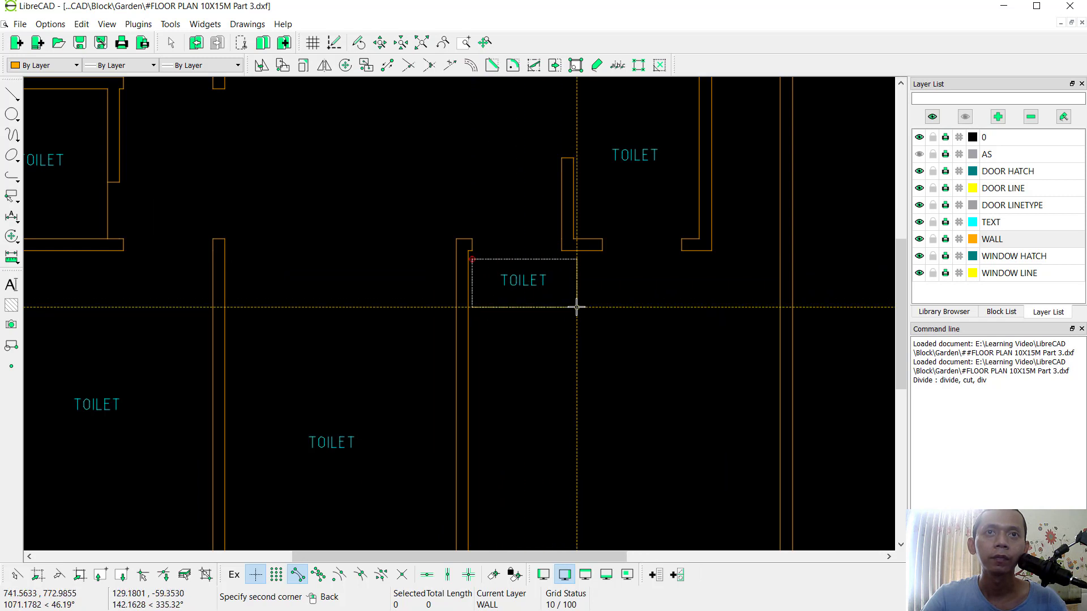
right_click(493, 255)
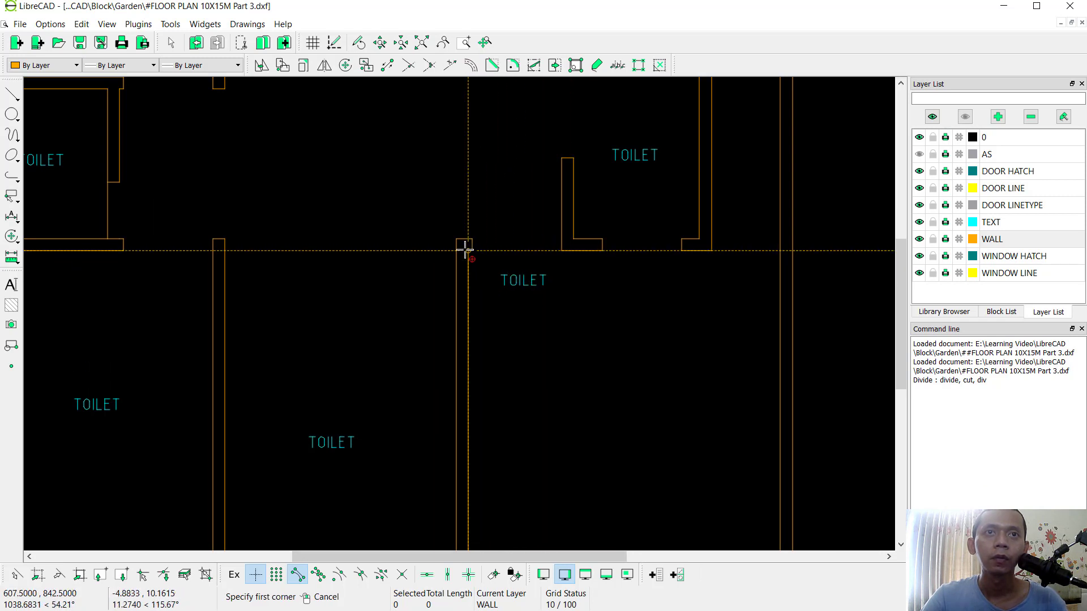
click(467, 251)
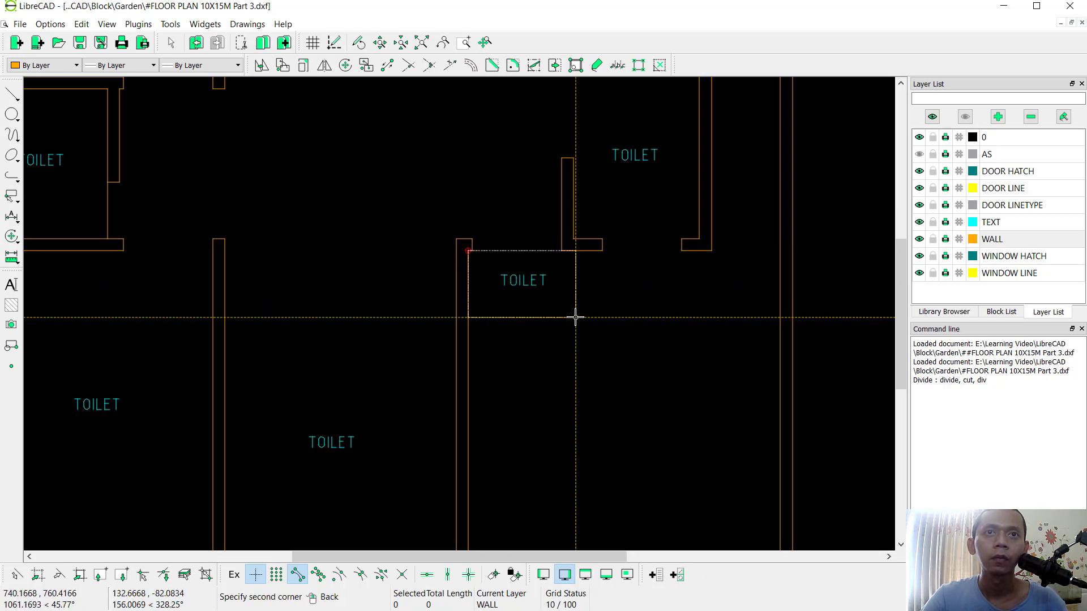
Finish the rectangle on the bottom outline using midpoint snap, closing the wall gap
scroll(577, 318, down, 5)
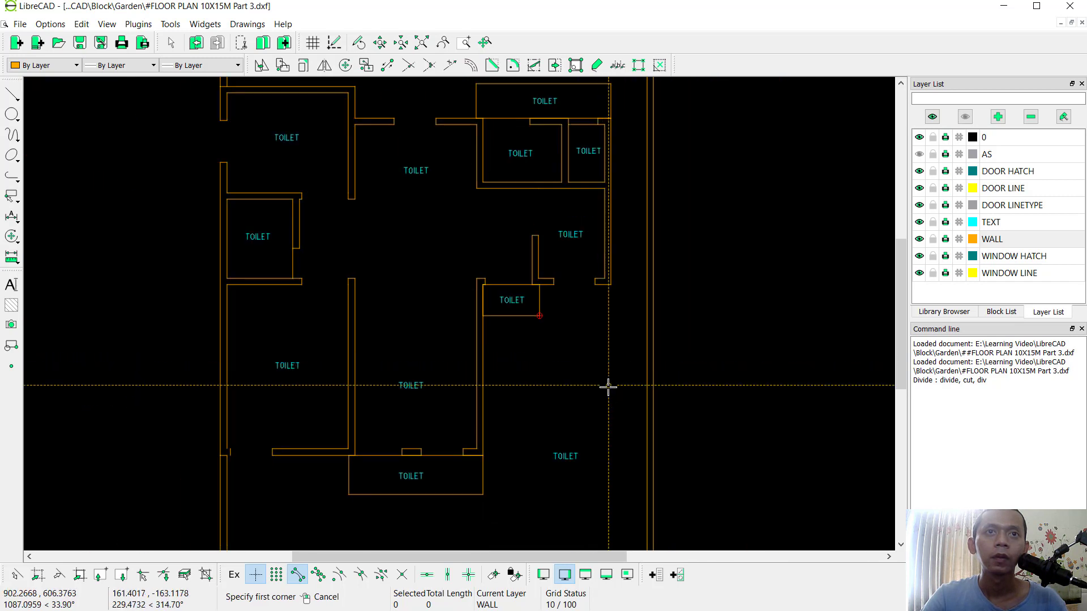
scroll(606, 383, up, 5)
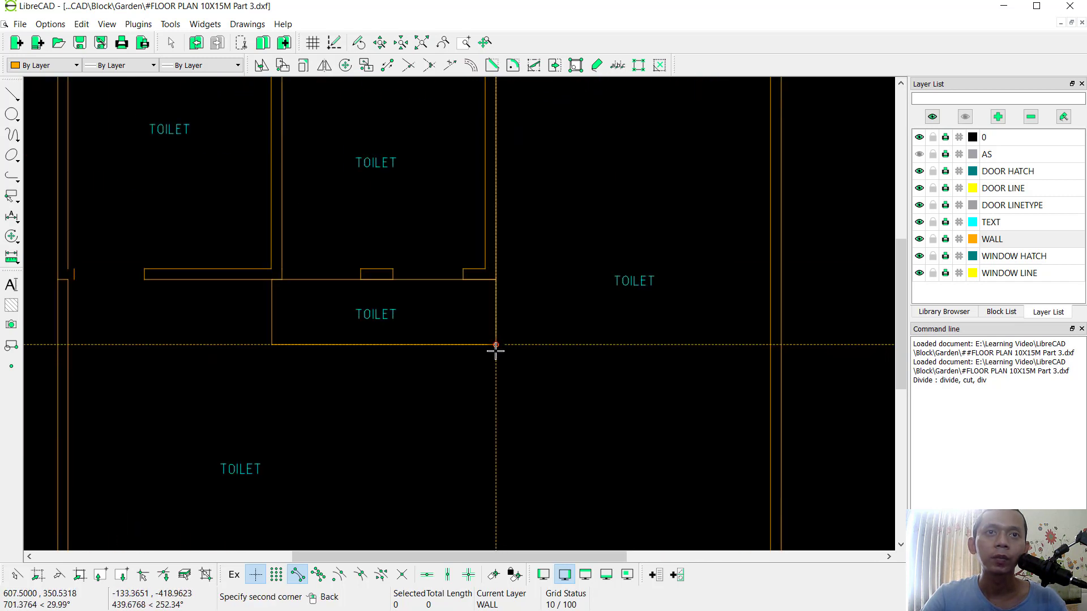
scroll(489, 430, down, 2)
middle_drag(490, 430, 502, 237)
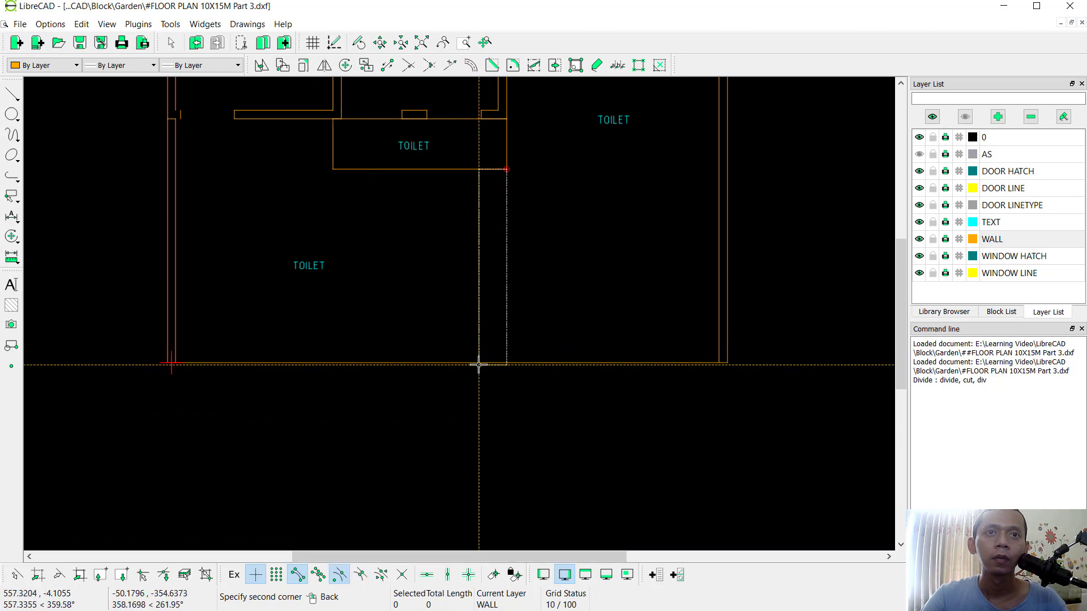
click(360, 575)
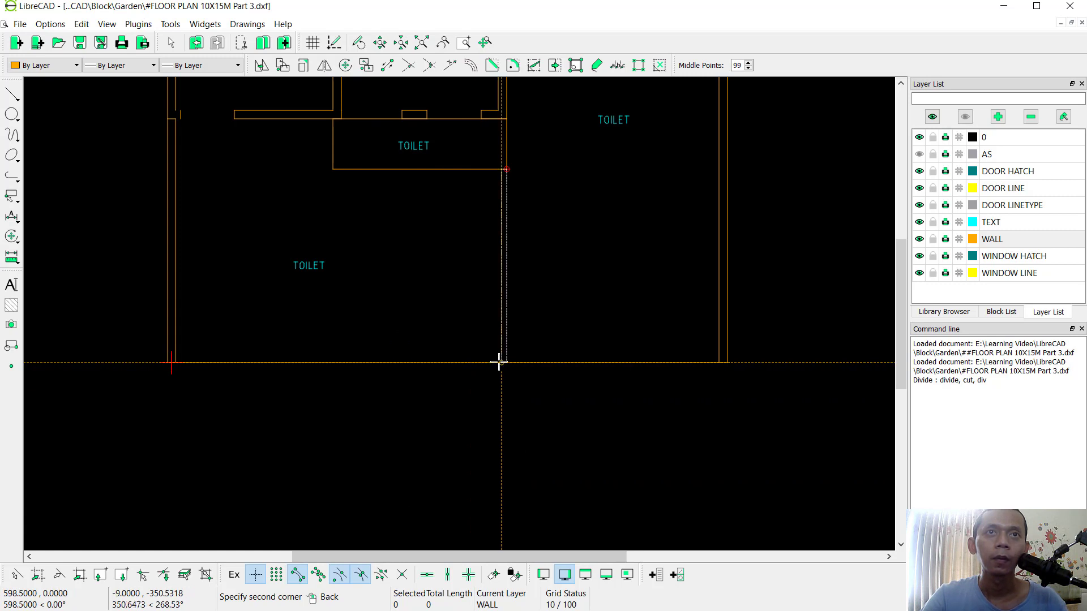
click(498, 363)
right_click(483, 413)
Pan around the plan to check the new wall rectangle
scroll(456, 469, down, 3)
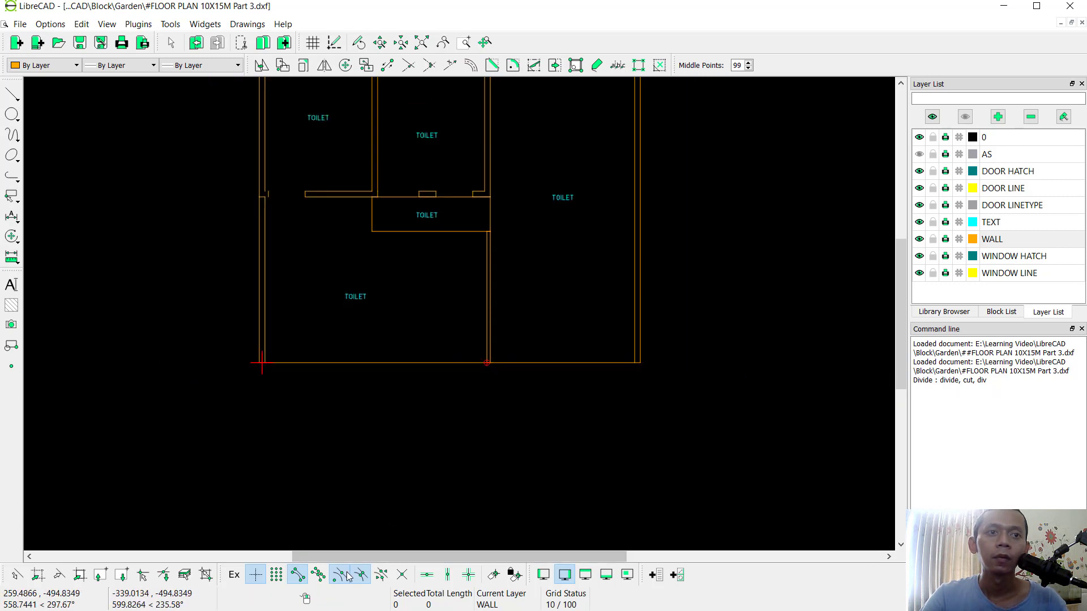
scroll(585, 293, down, 1)
middle_drag(561, 249, 582, 402)
scroll(468, 399, up, 1)
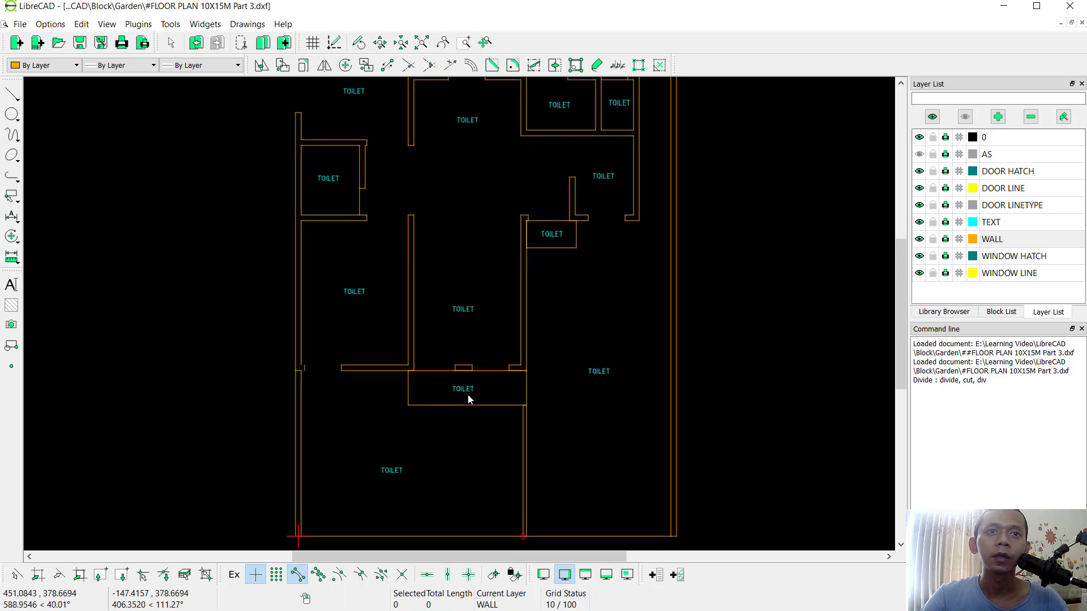
scroll(467, 392, up, 3)
middle_drag(392, 443, 422, 345)
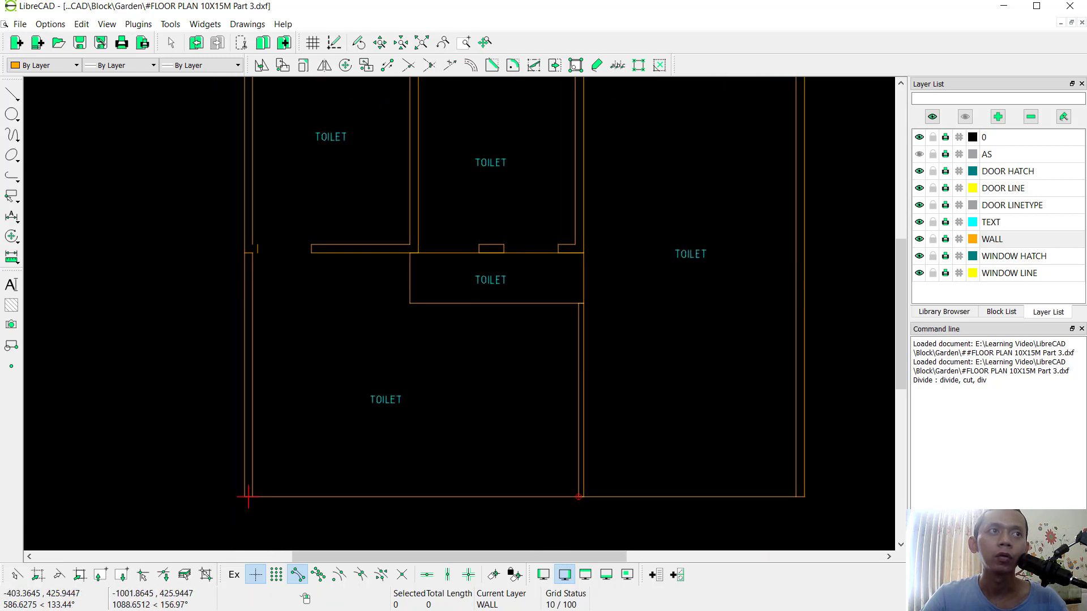
click(11, 236)
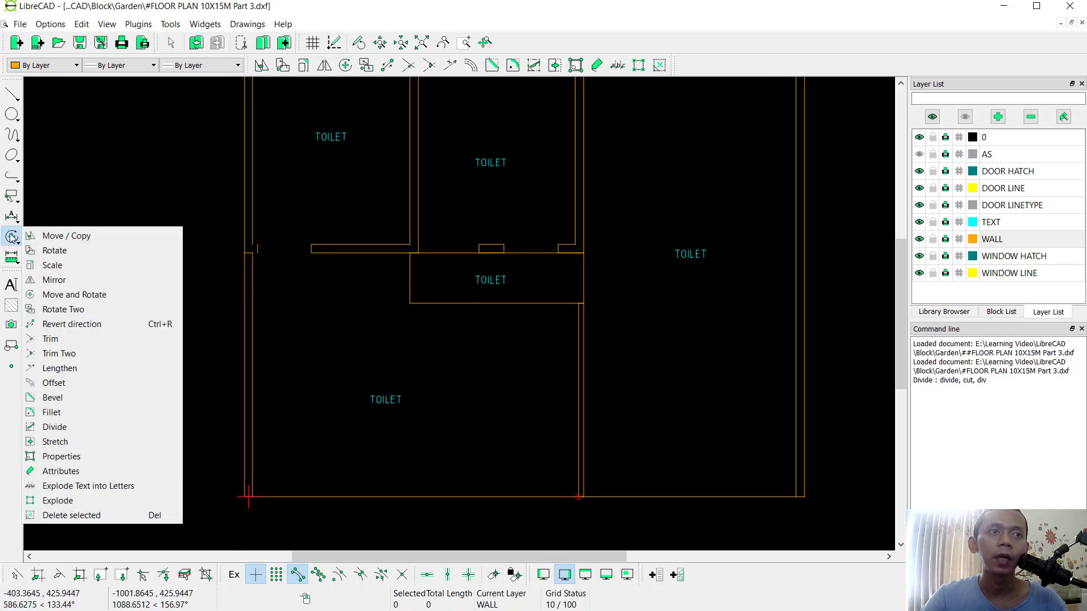
Rename the large room's TOILET label to GARDEN and the small room's to TERRACE
click(88, 460)
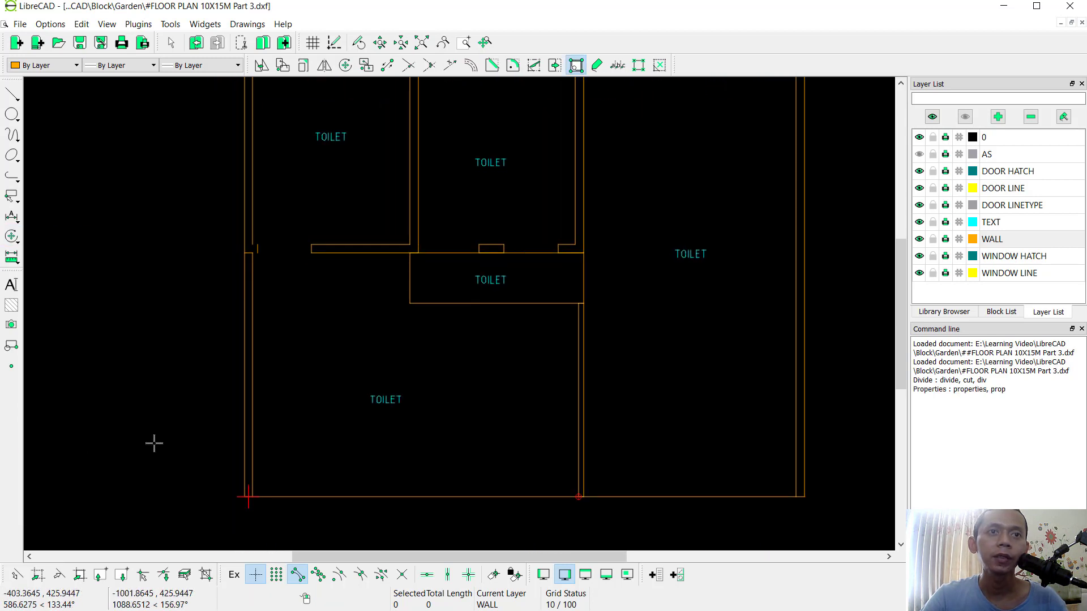
click(392, 400)
text(GARDEN)
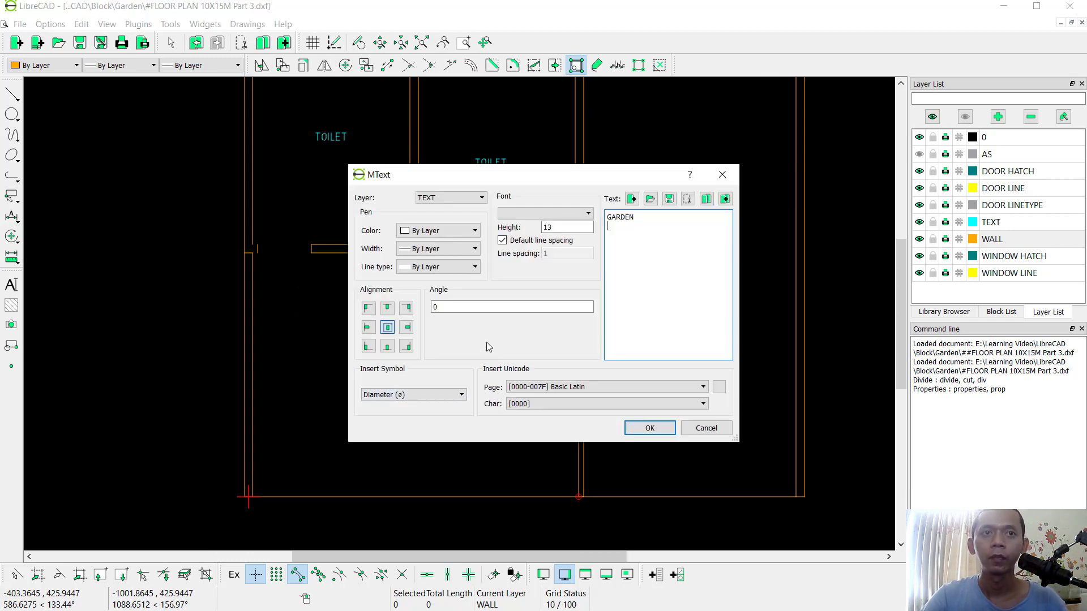
click(649, 428)
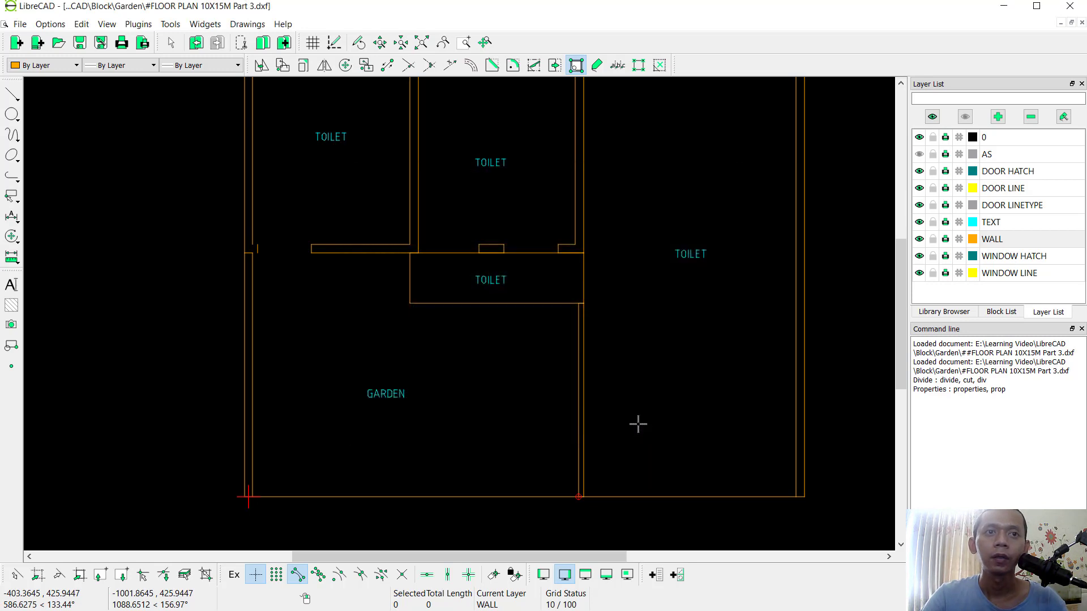
click(493, 279)
text(TERRACE)
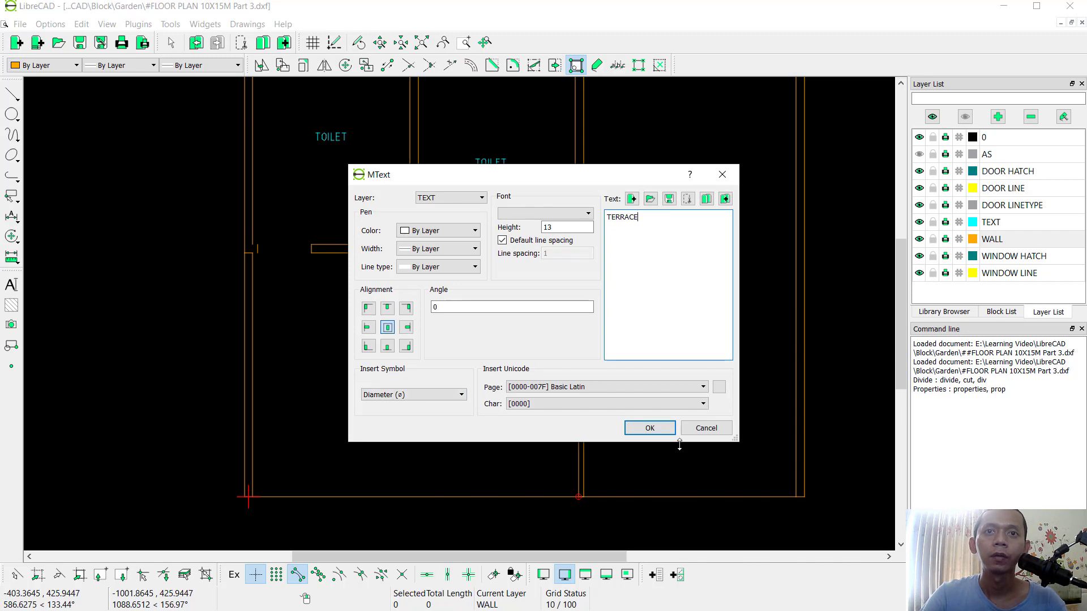
click(650, 428)
Rename the right room GARAGE, the middle room LIVING, and start the left one as BEDROOM
click(687, 253)
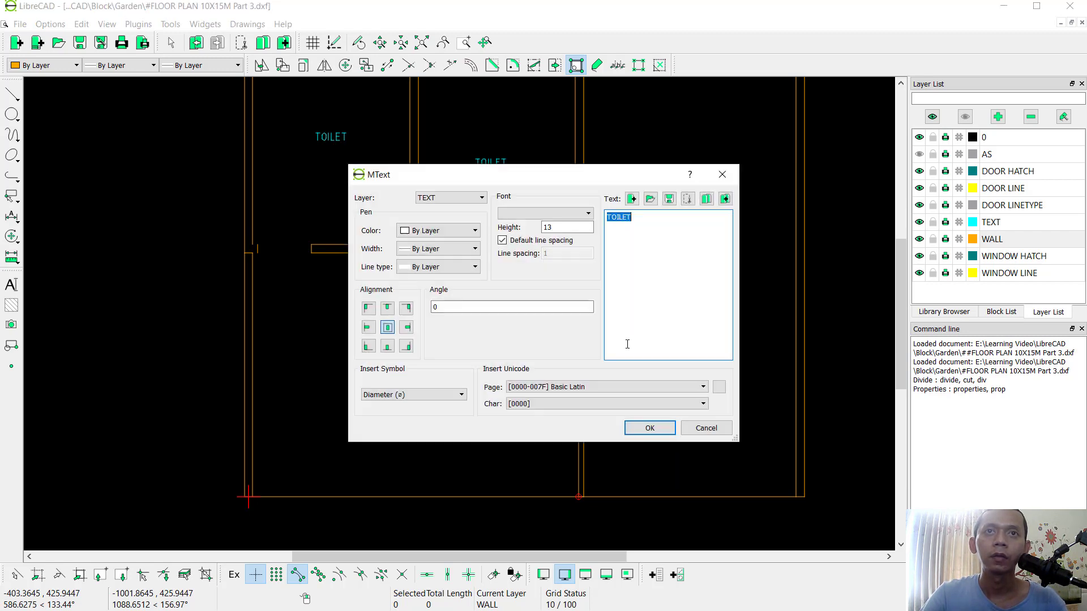
text(GARAGE)
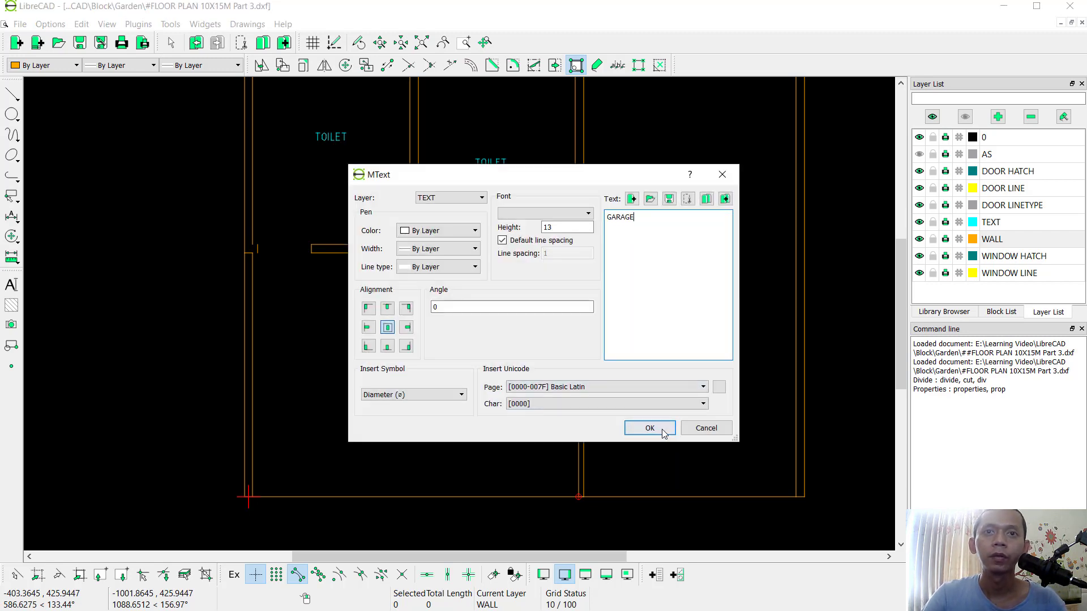
click(649, 427)
middle_drag(509, 179, 486, 366)
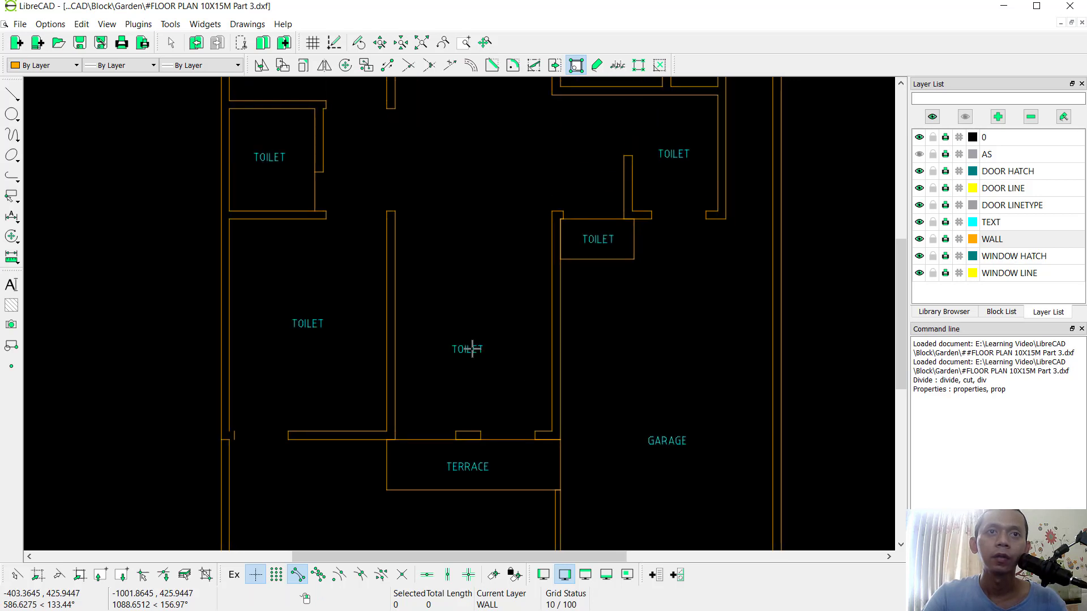
click(472, 349)
text(LIVING)
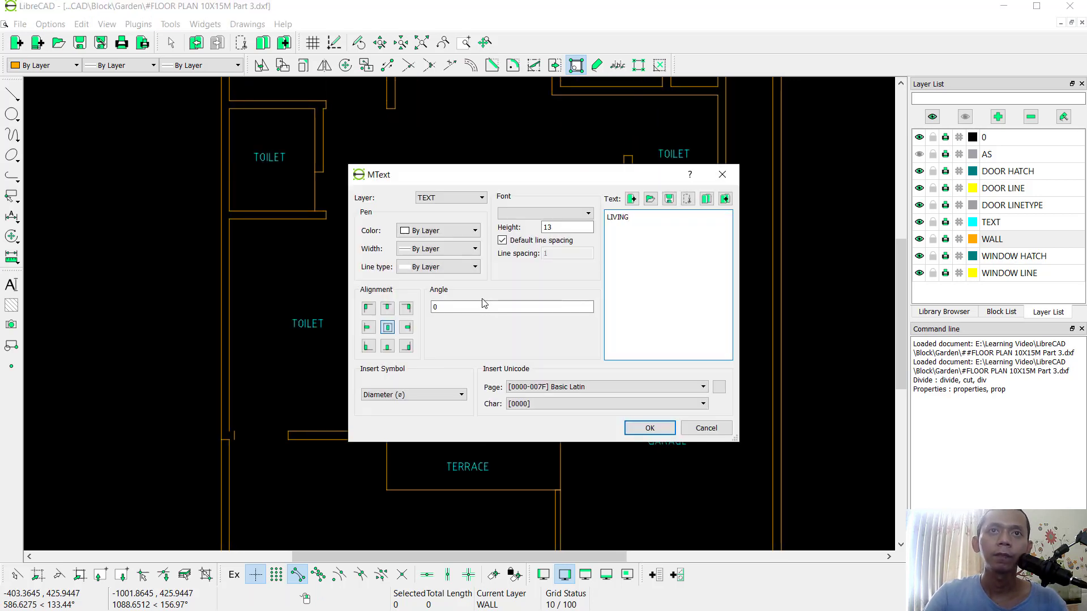
click(649, 428)
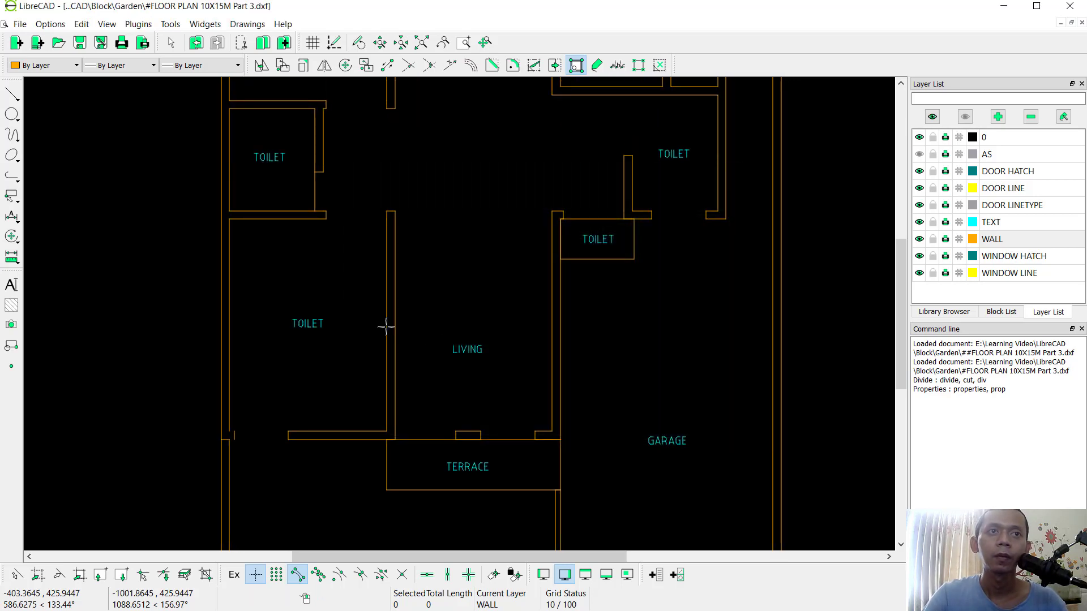
click(315, 318)
text(BEDROOM)
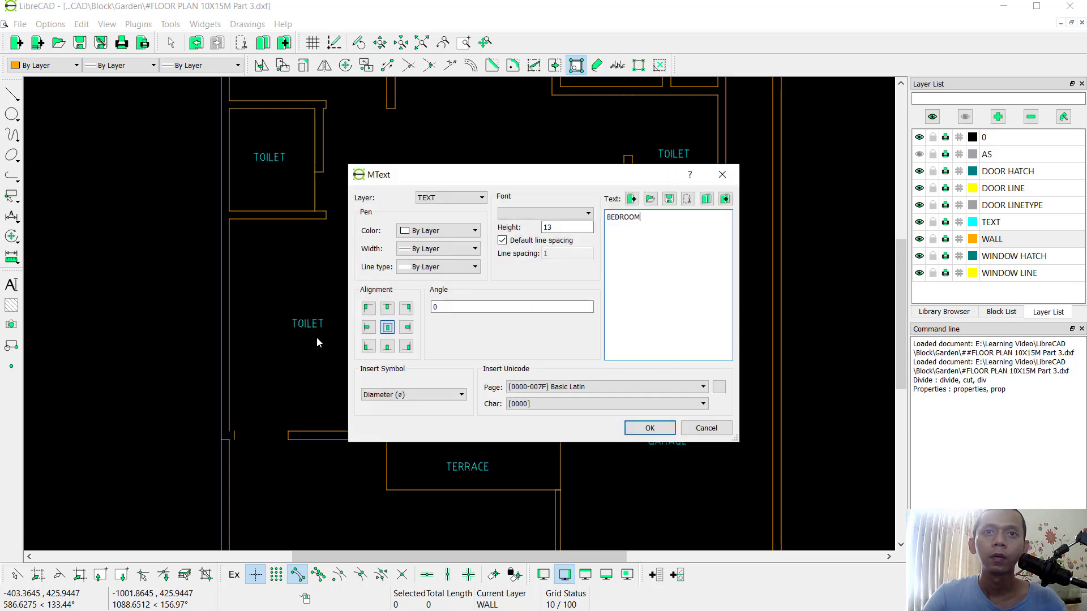
Confirm BEDROOM, then relabel the small room TERRACE and the room above it BEDROOM
click(648, 429)
scroll(536, 432, up, 3)
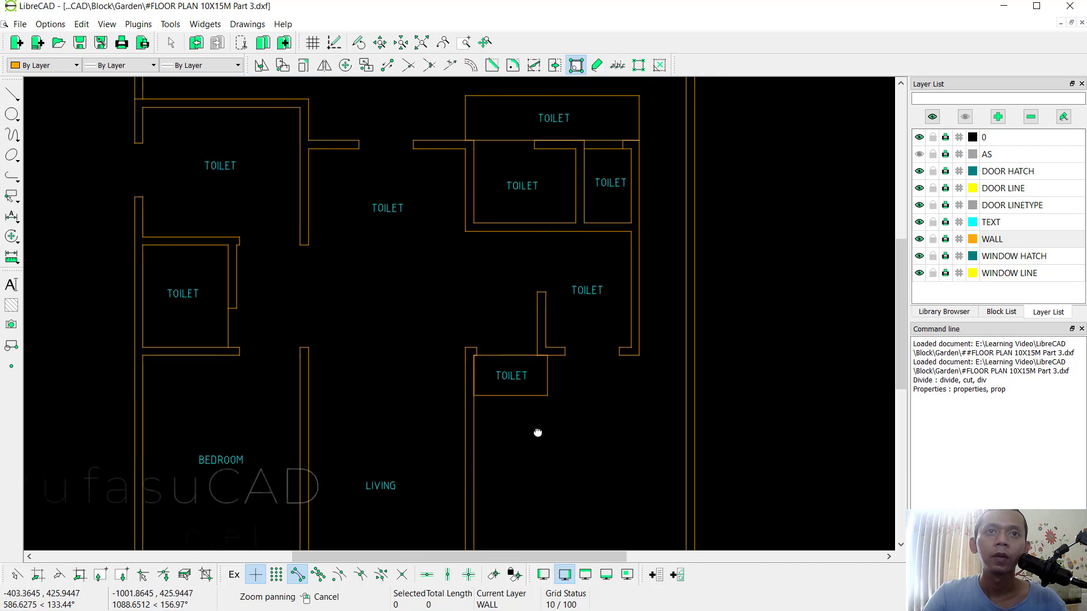
click(503, 385)
text(TERRACE)
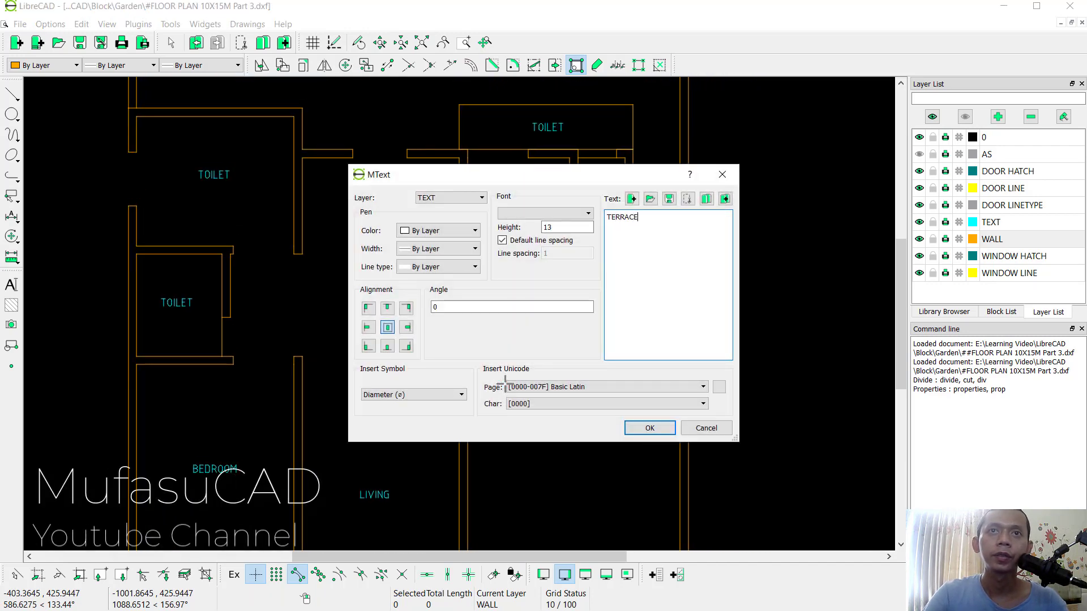
click(649, 427)
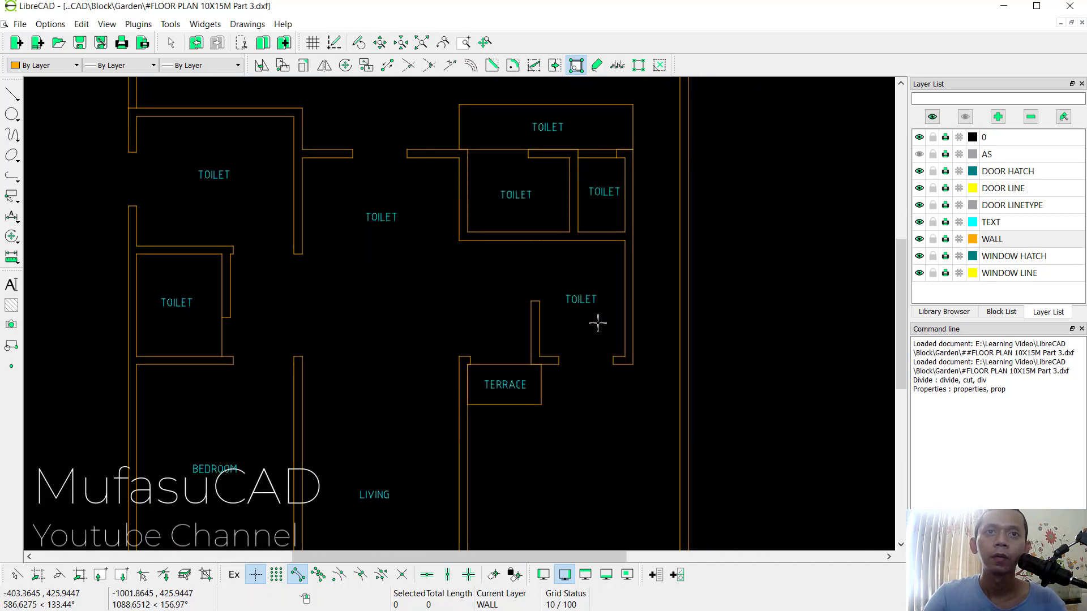
click(586, 299)
text(BEDROOM)
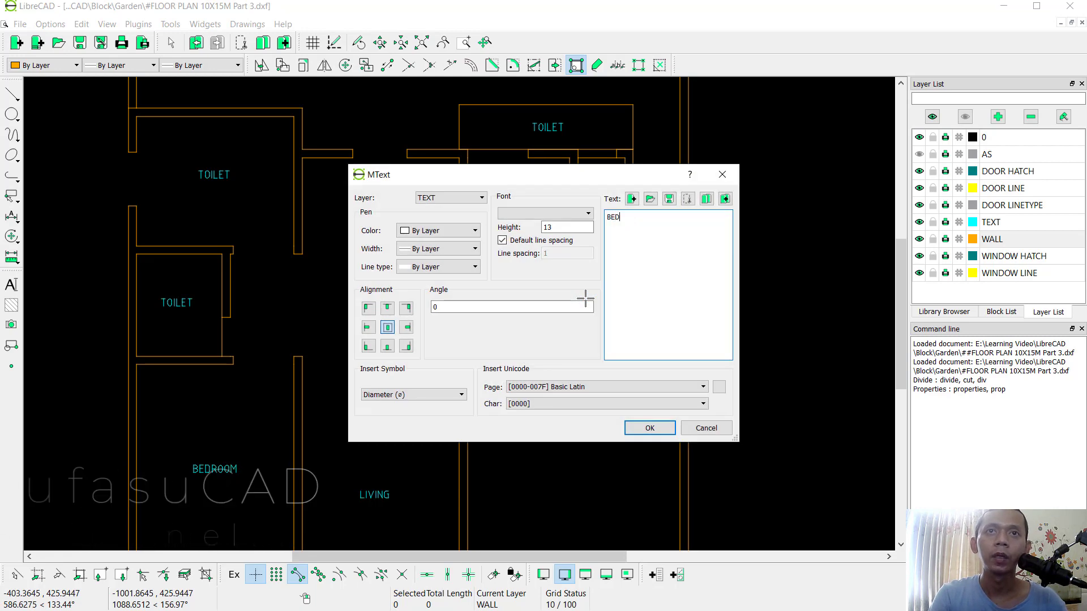
click(649, 428)
Relabel the inner room KITCHEN and the central room DINING
middle_drag(491, 268, 482, 324)
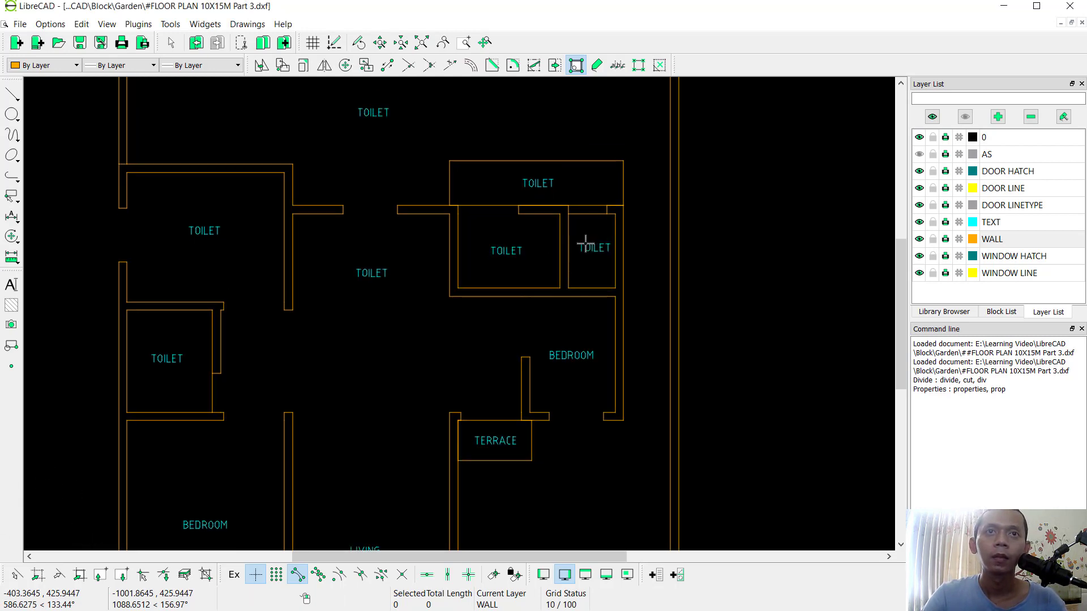
click(510, 249)
text(KITCHE)
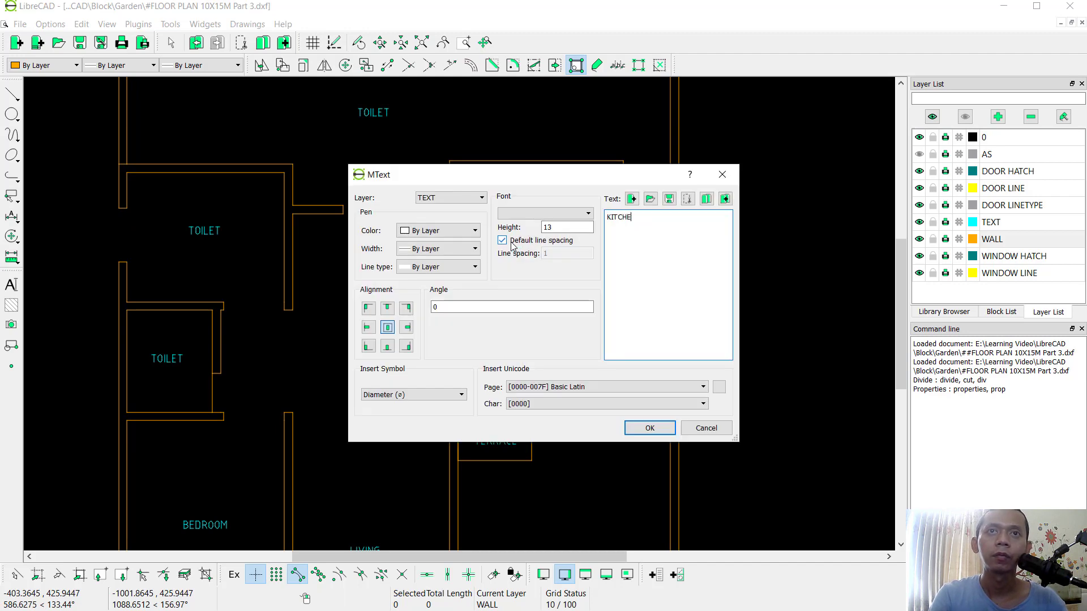
text(N)
click(649, 428)
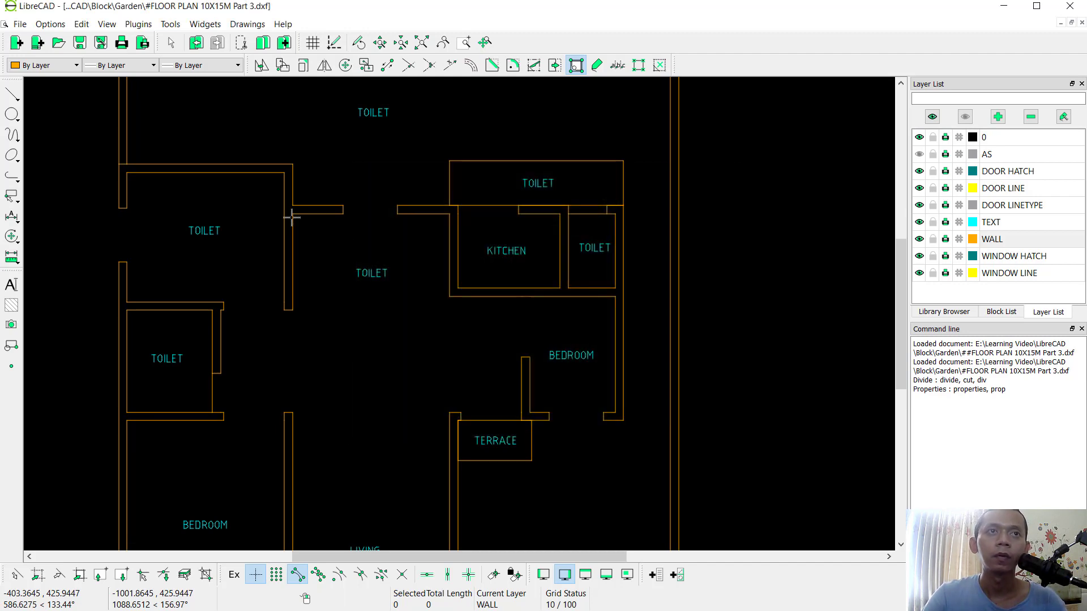
middle_drag(294, 213, 364, 301)
click(446, 353)
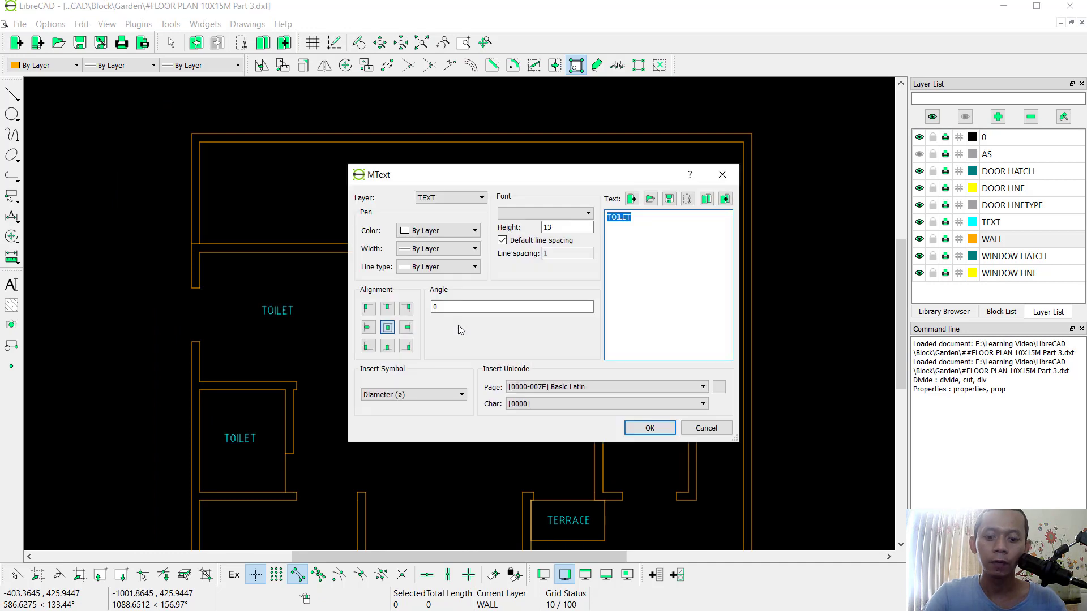
text(L)
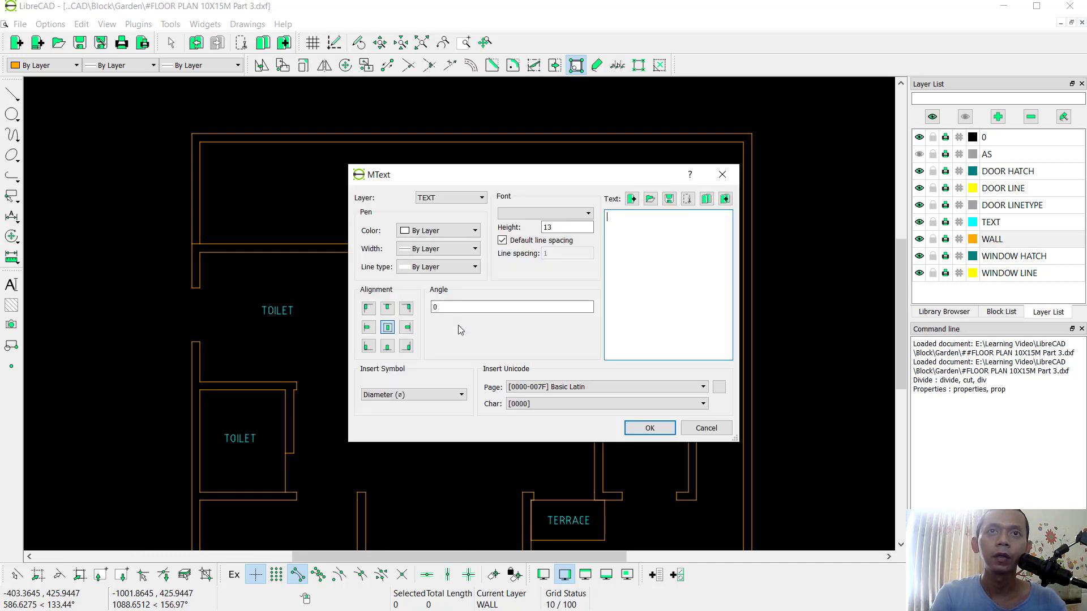
text(INING)
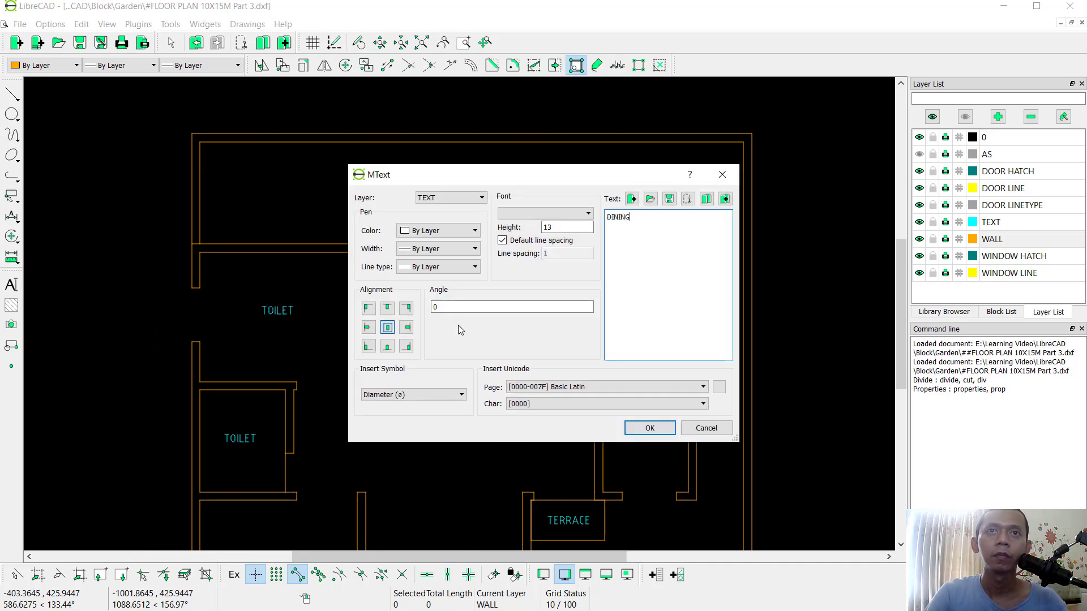
click(667, 430)
Relabel the left room BEDROOM and the top label GARDEN
click(274, 311)
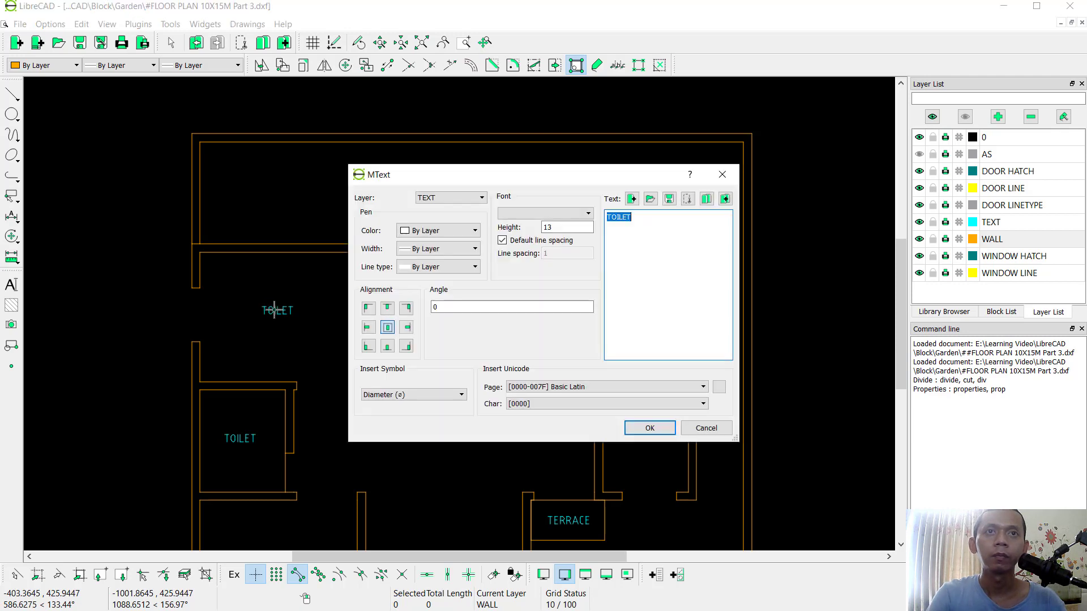
text(BEDROOM)
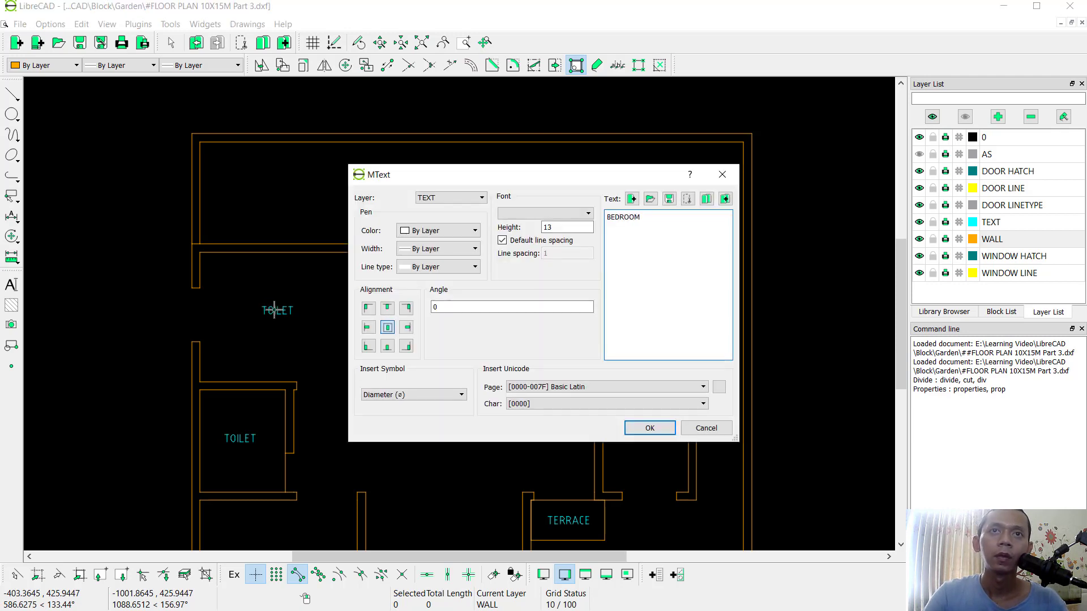
click(650, 428)
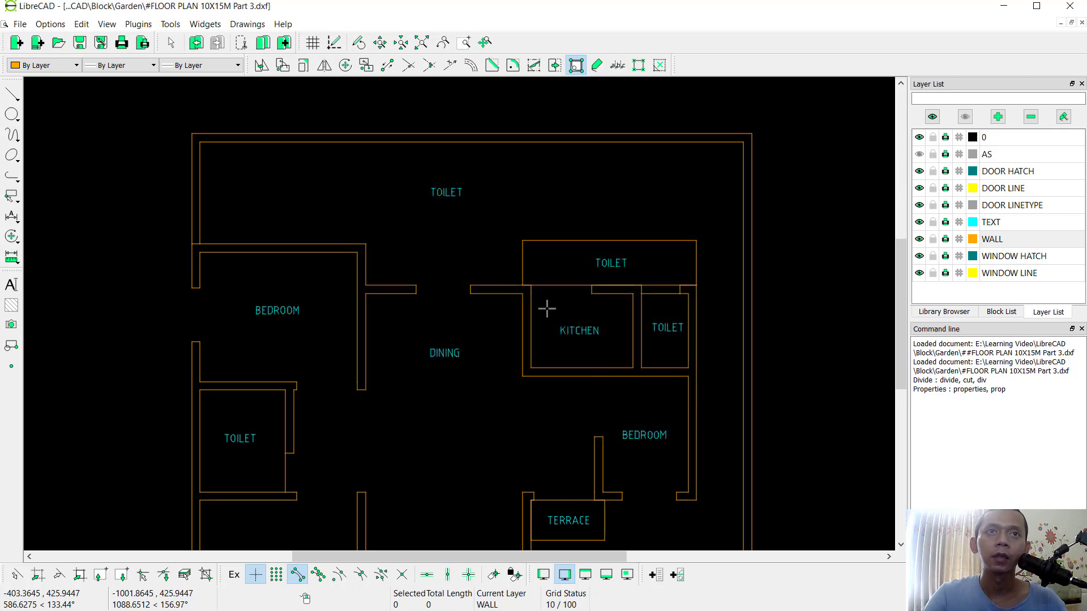
double_click(459, 192)
text(GARDEN)
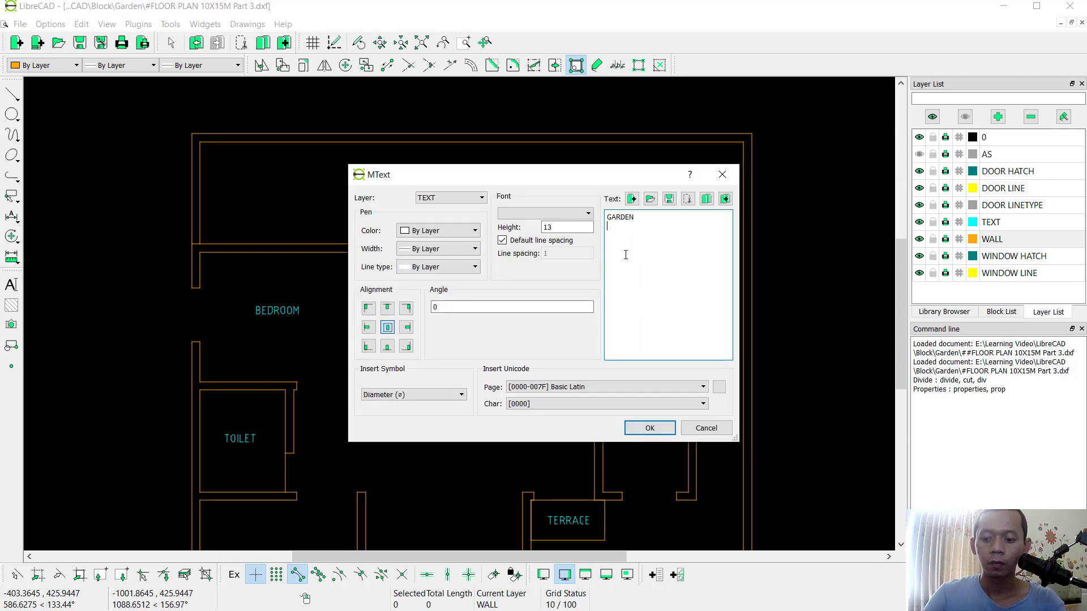
click(649, 428)
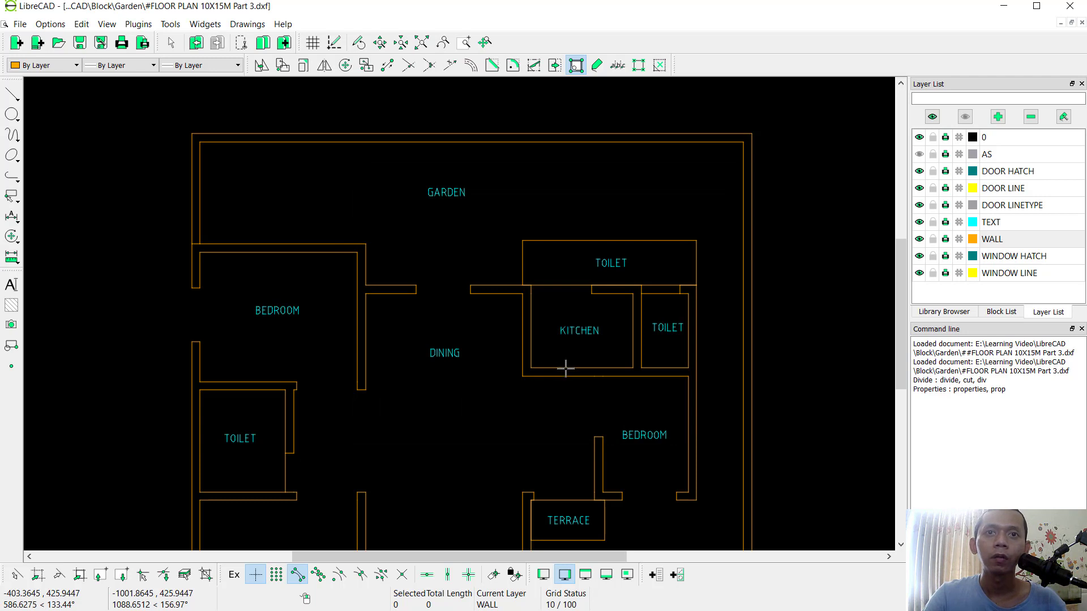
scroll(562, 371, up, 4)
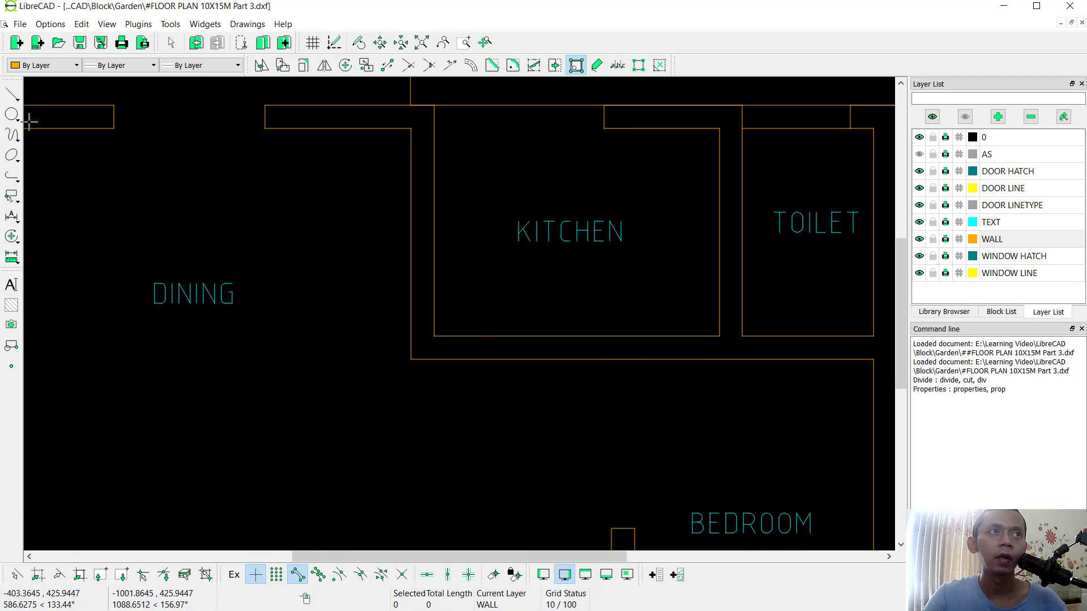
Draw a 15-unit vertical wall line below the kitchen's lower-left corner
click(12, 93)
click(66, 139)
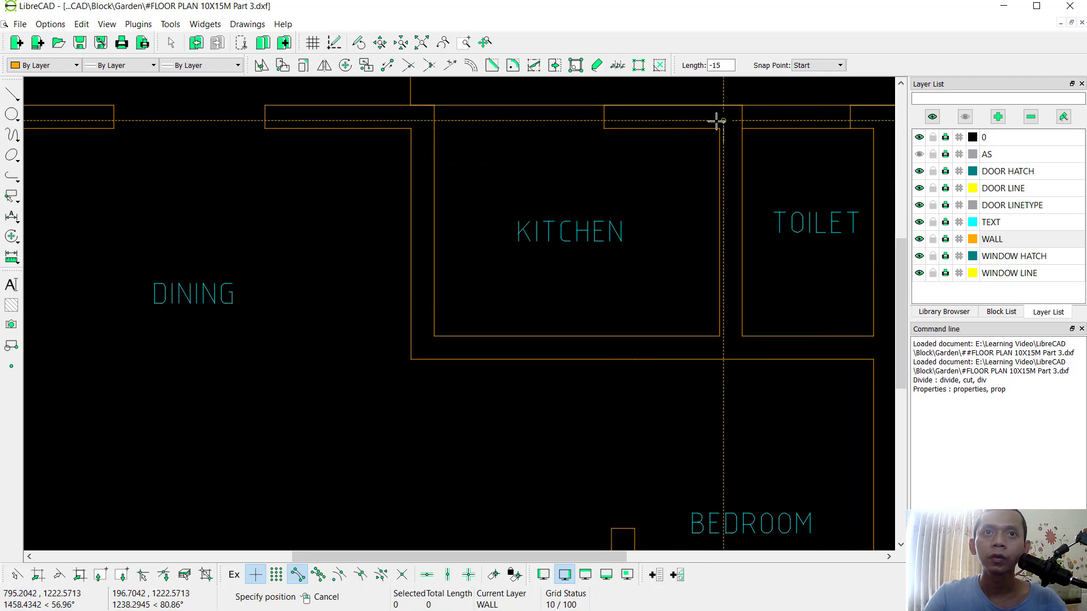
click(433, 338)
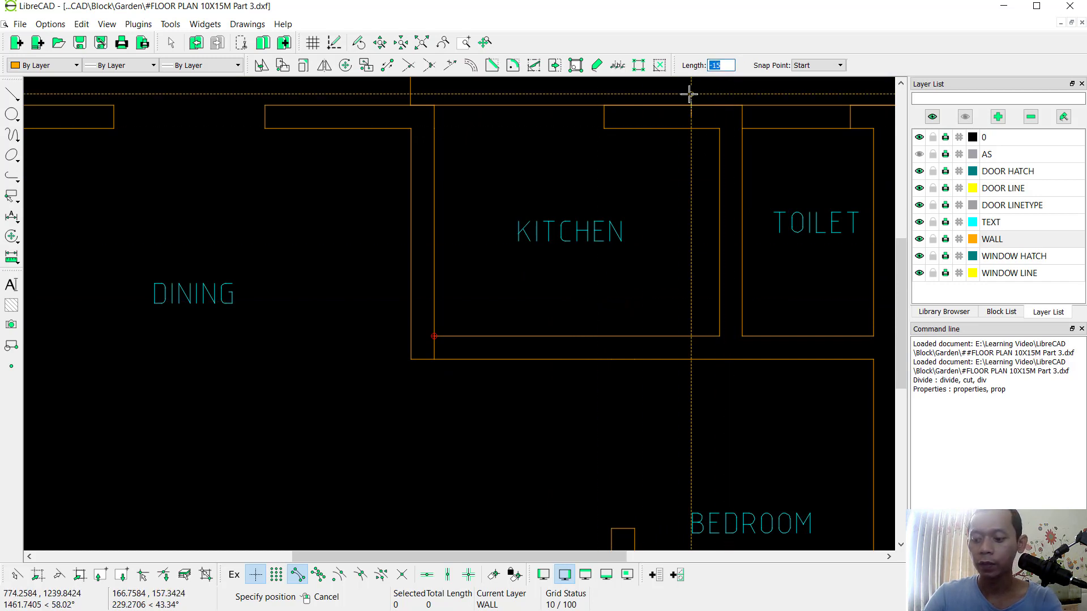
text(15)
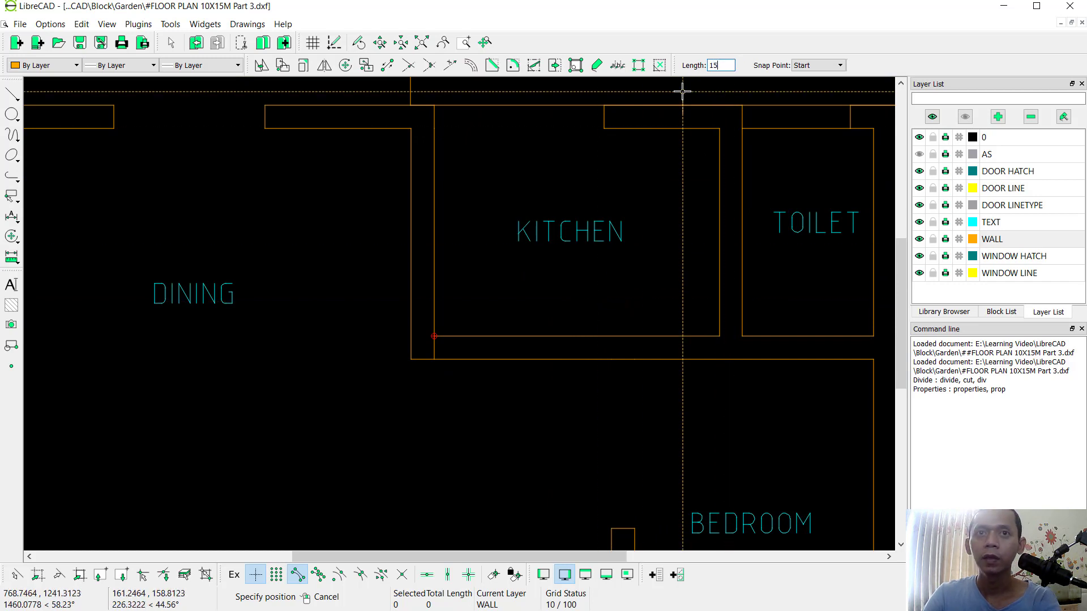
click(611, 359)
right_click(650, 293)
Divide the wall line beneath at the new wall piece's end
right_click(519, 294)
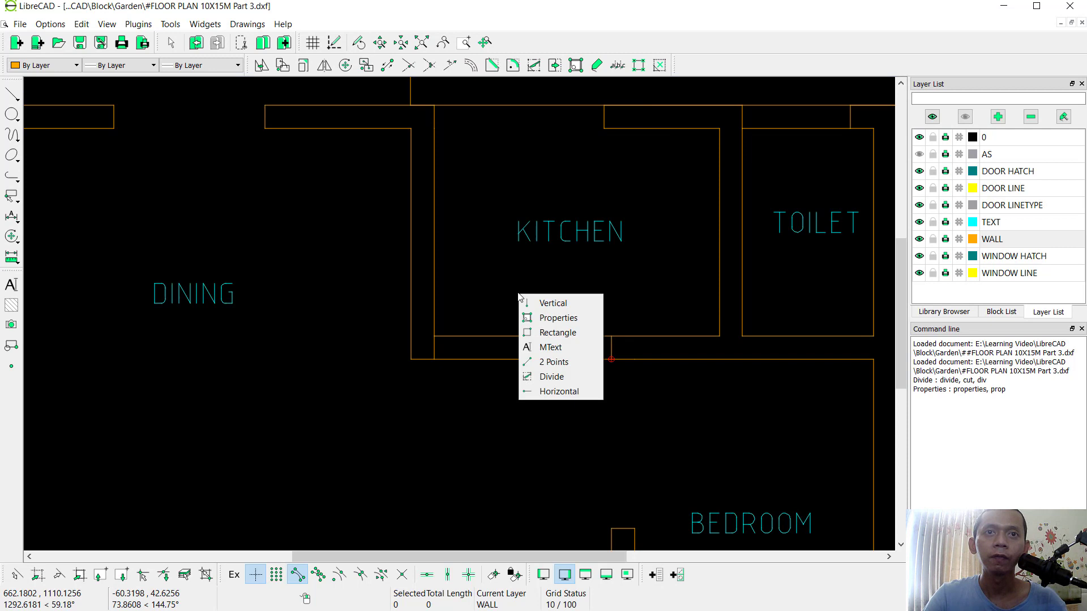
click(552, 376)
scroll(498, 357, up, 1)
click(498, 355)
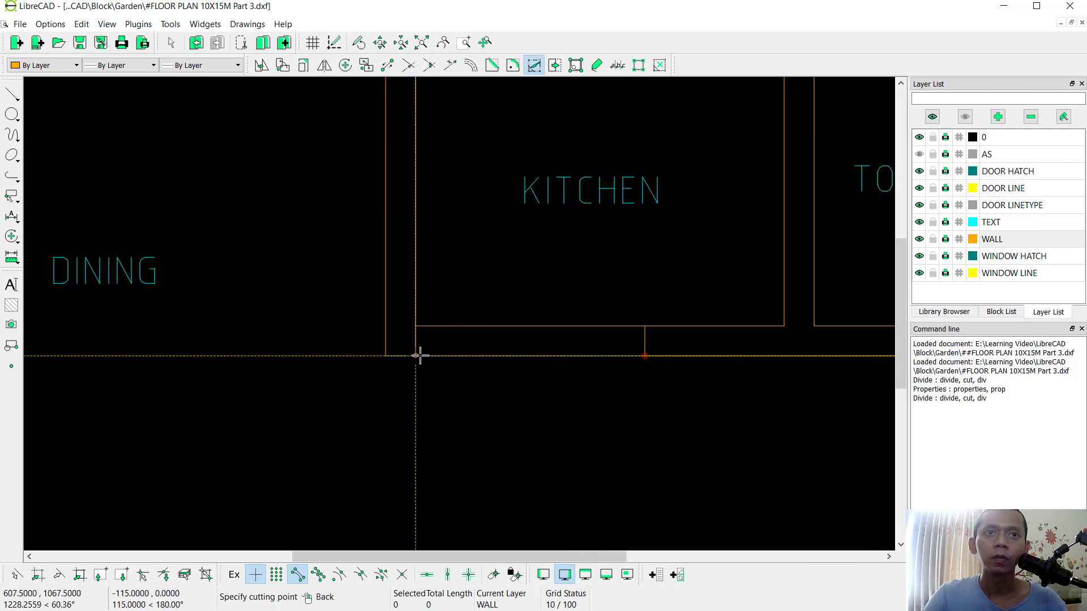
click(612, 356)
click(644, 355)
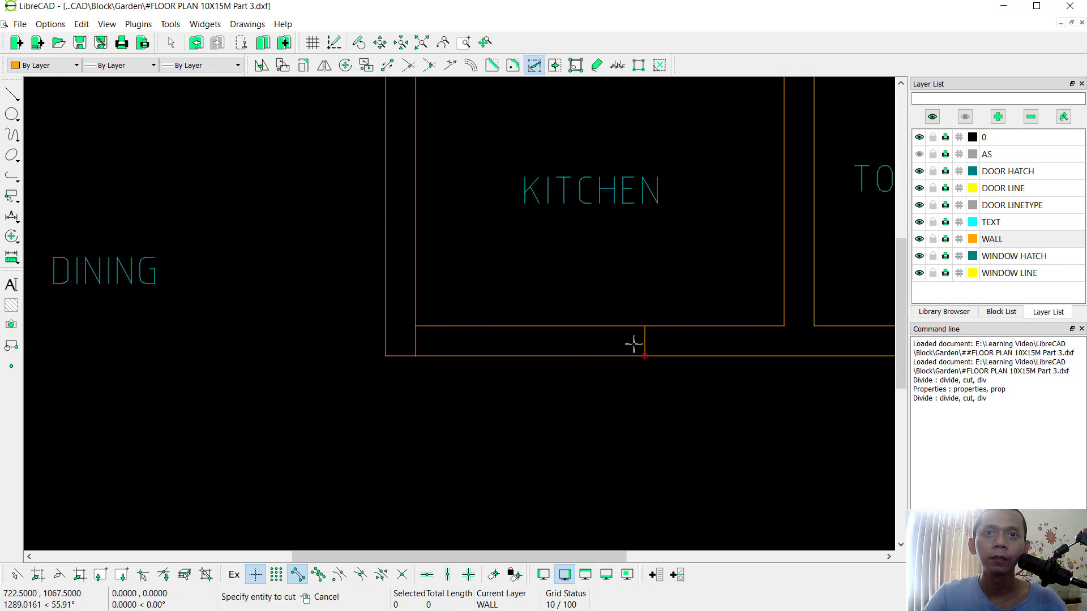
click(630, 326)
click(635, 324)
key(Escape)
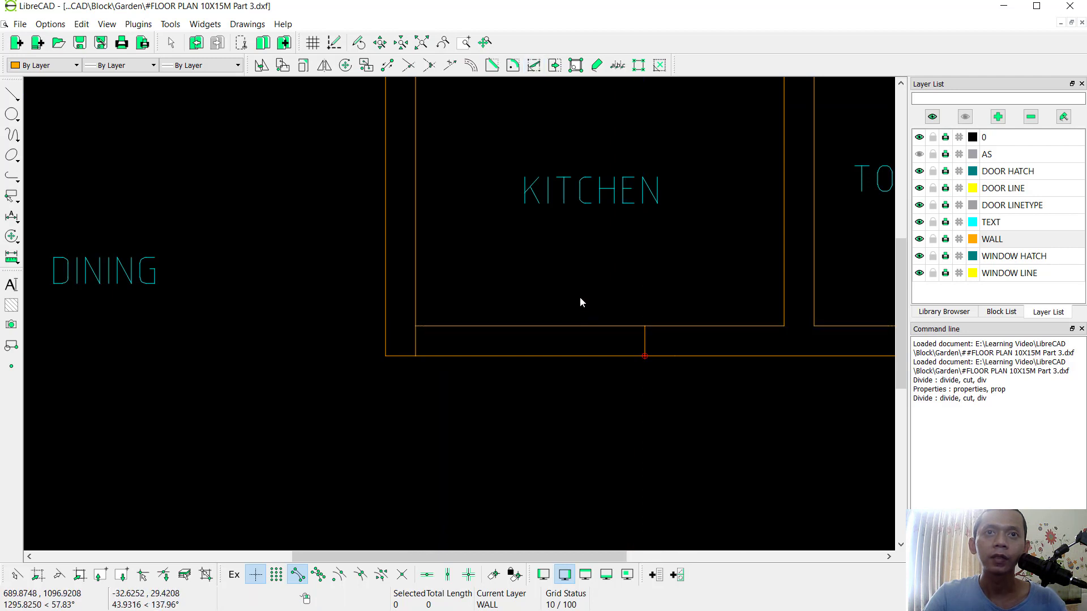
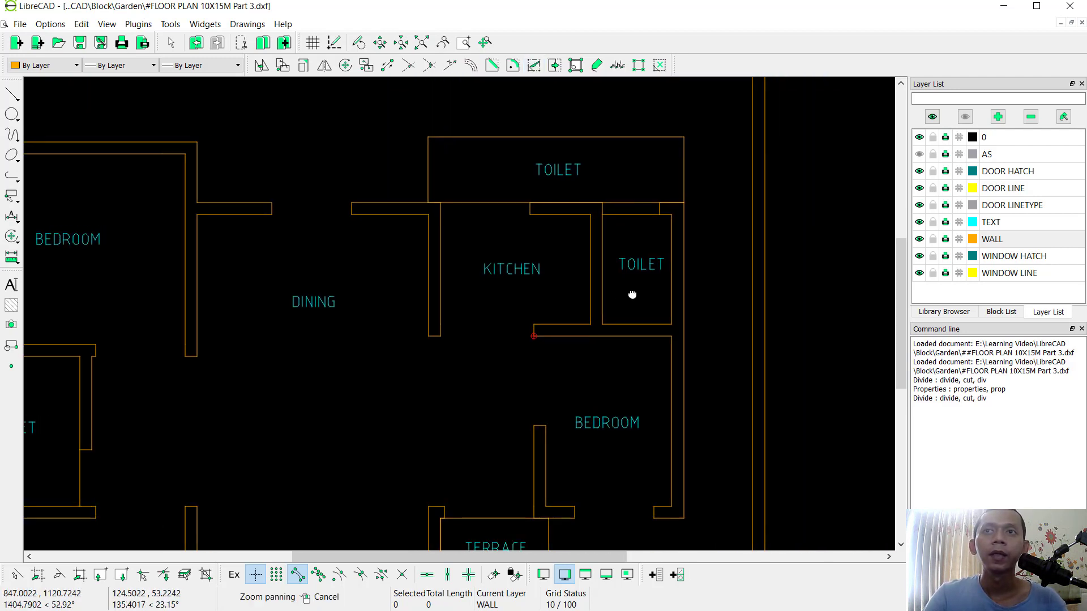
Make TEXT the current layer and start the Rectangle tool
click(1005, 224)
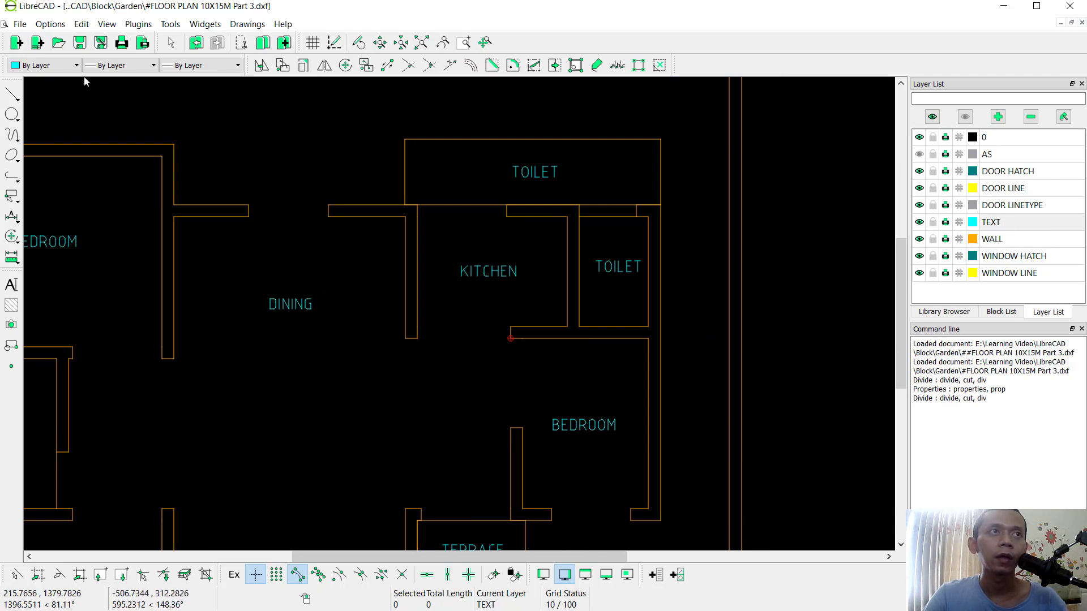
click(10, 97)
Edit the upper TOILET label through Properties so it reads TERRACE
click(51, 149)
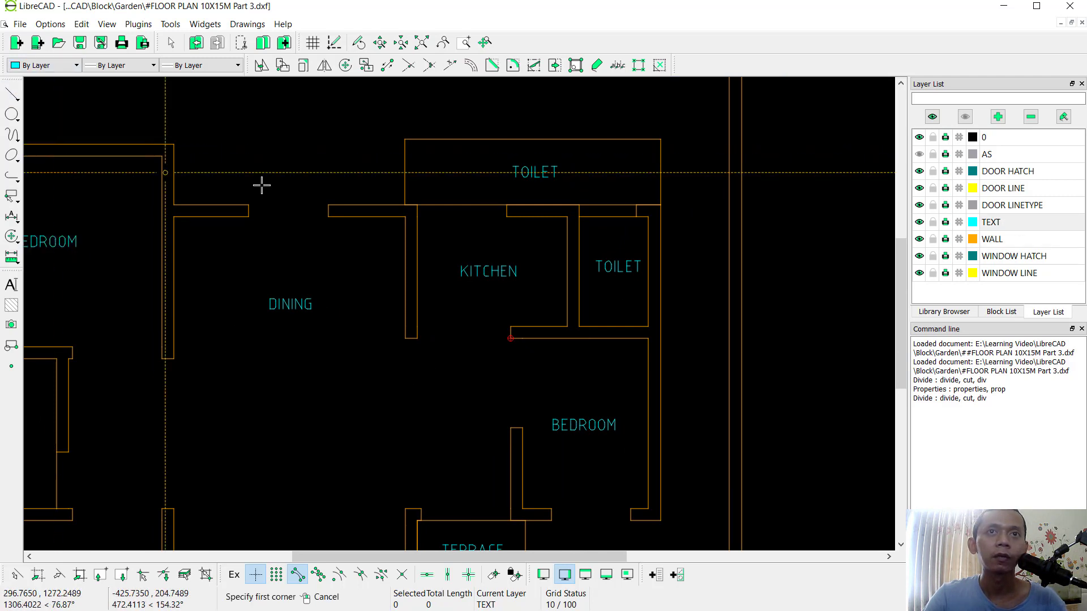
scroll(553, 158, up, 4)
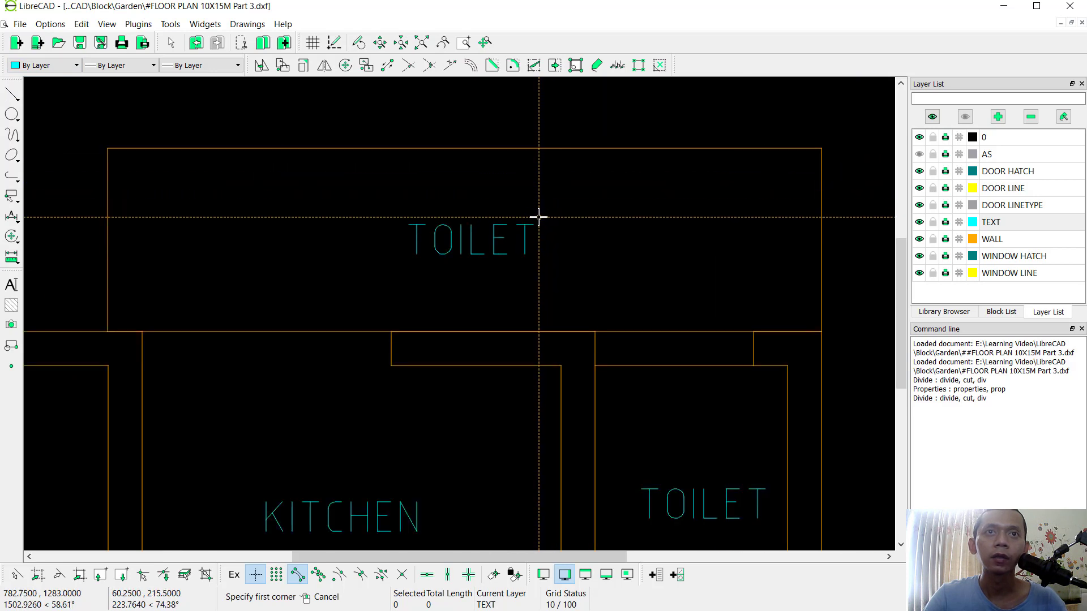
key(Escape)
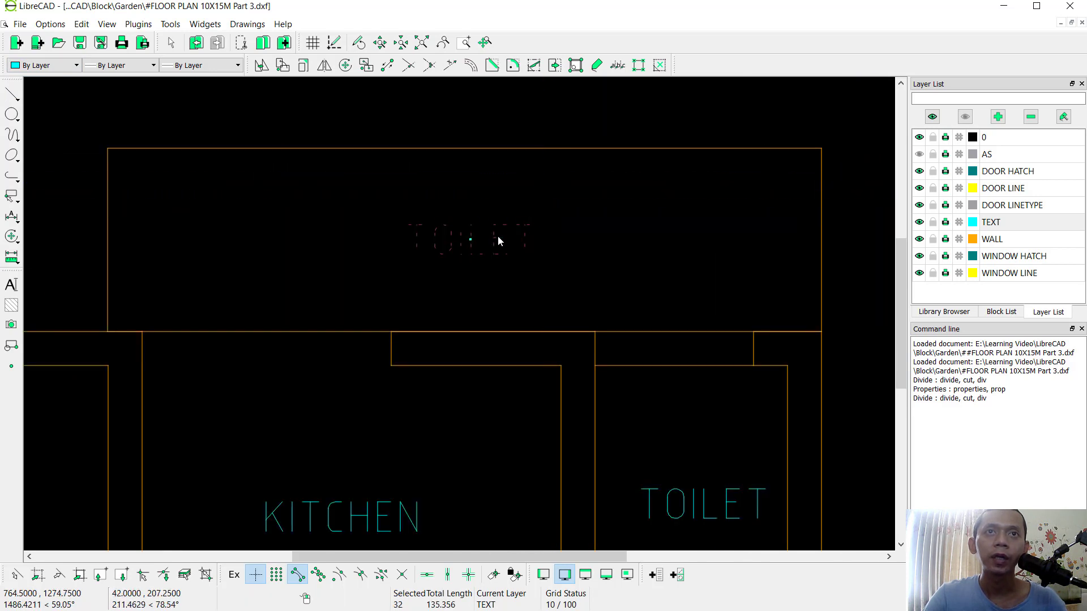
key(Escape)
click(12, 236)
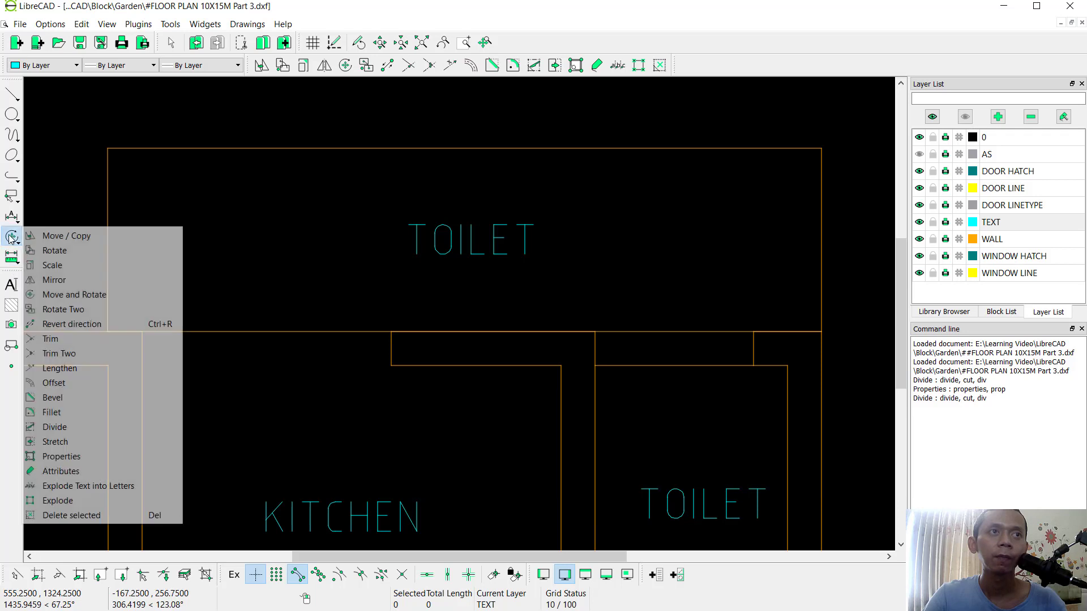
click(81, 460)
click(460, 238)
text(TERRACE)
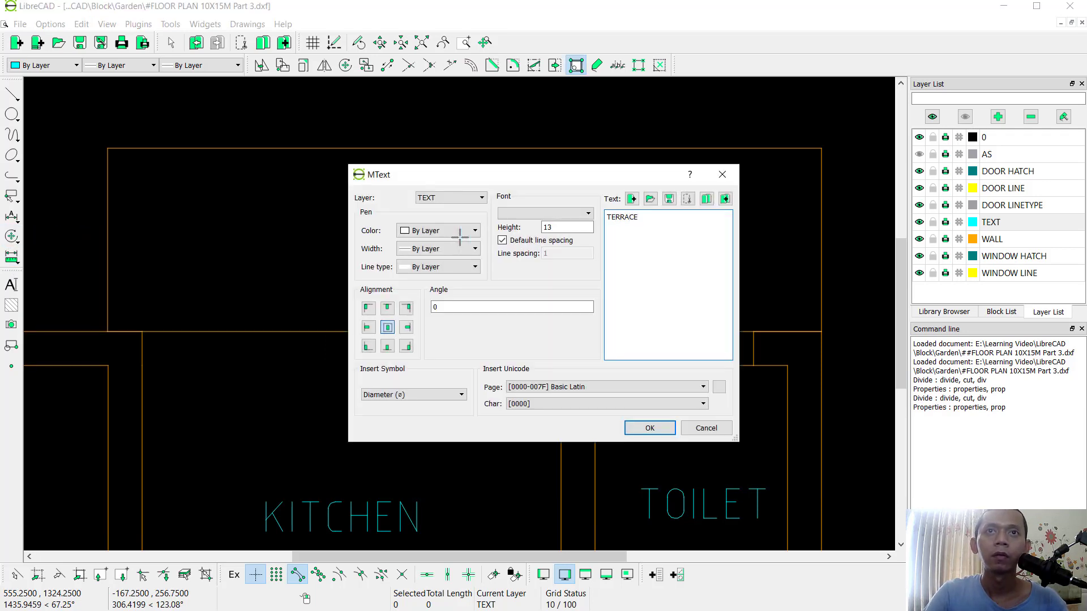
click(650, 429)
click(12, 95)
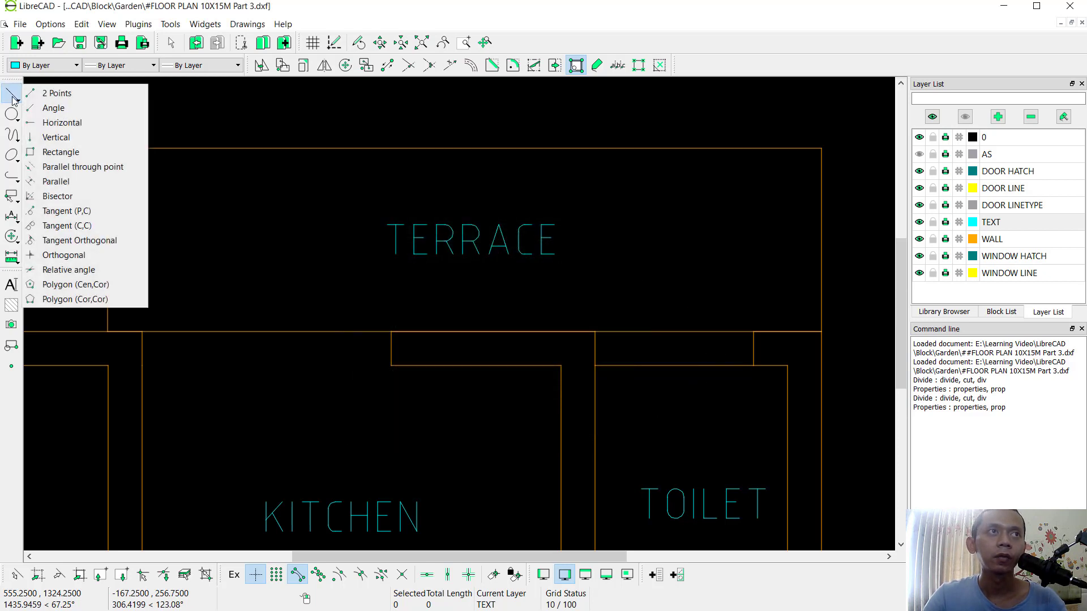
Frame the top TERRACE label and the small TOILET label with rectangles
click(57, 152)
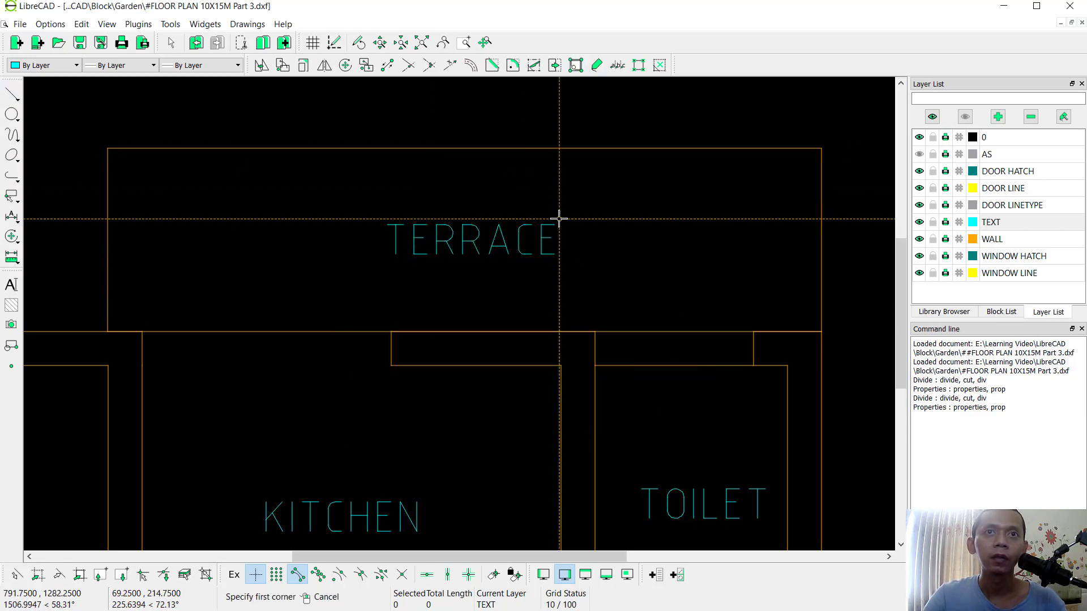
click(559, 219)
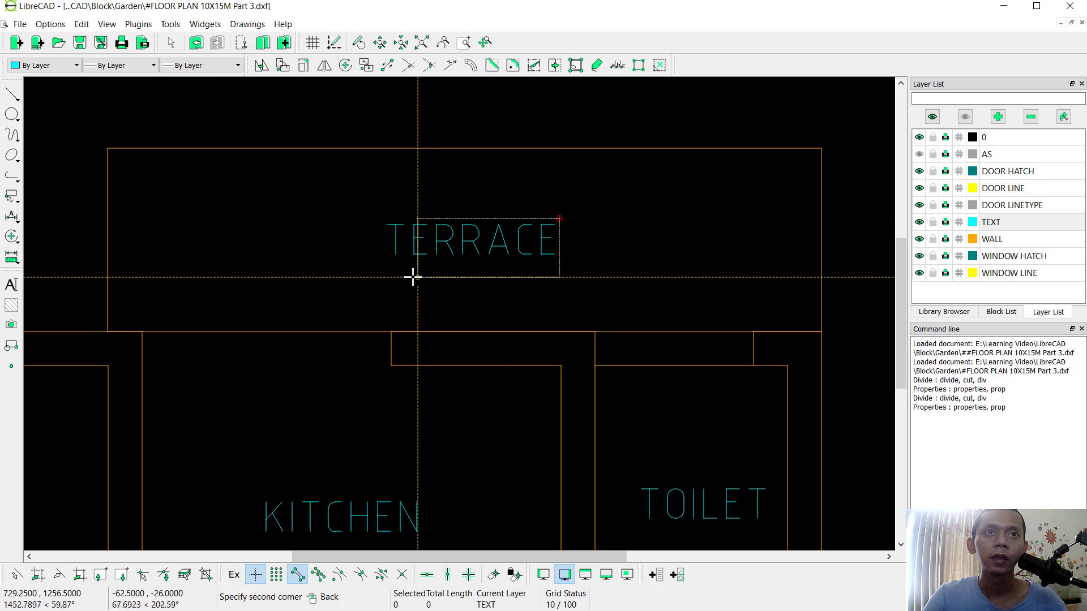
click(384, 263)
middle_drag(759, 461, 697, 309)
scroll(701, 317, up, 1)
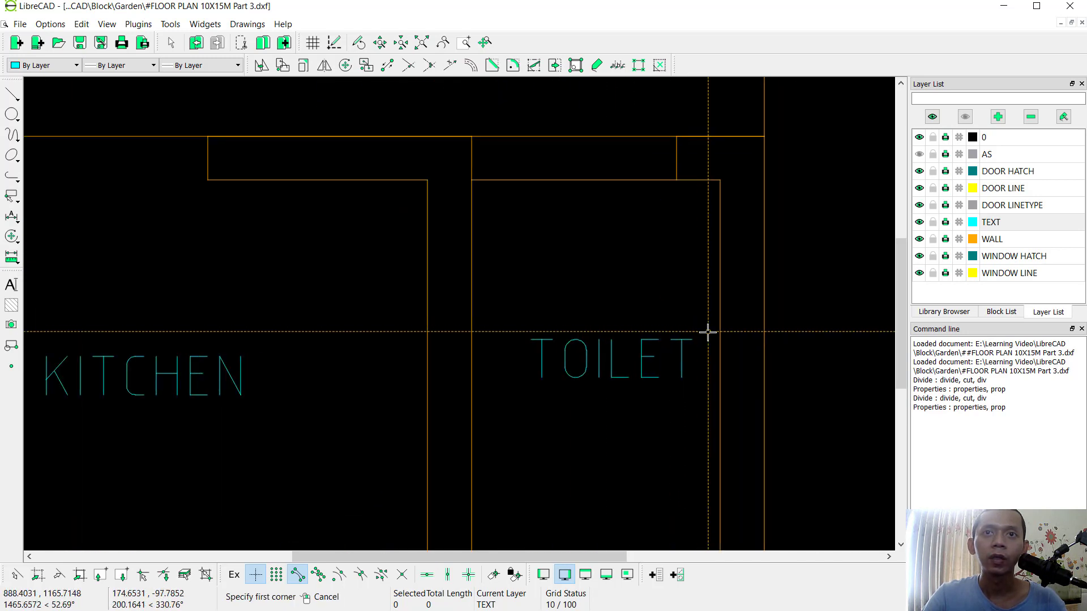
click(697, 334)
click(528, 392)
Frame the middle and lower TERRACE labels with rectangles
scroll(570, 376, down, 1)
middle_drag(570, 376, 511, 270)
scroll(436, 491, down, 2)
middle_drag(436, 492, 520, 275)
scroll(485, 360, up, 7)
click(532, 310)
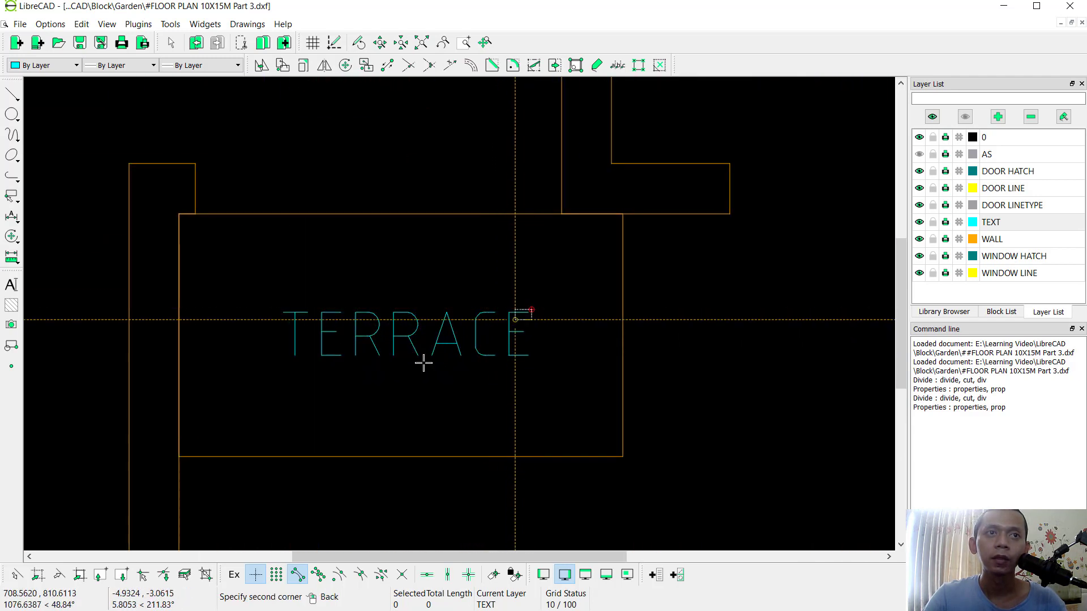
click(284, 361)
scroll(433, 328, down, 8)
middle_drag(229, 480, 500, 291)
scroll(468, 307, down, 4)
middle_drag(451, 511, 464, 417)
scroll(464, 417, up, 1)
scroll(464, 417, up, 6)
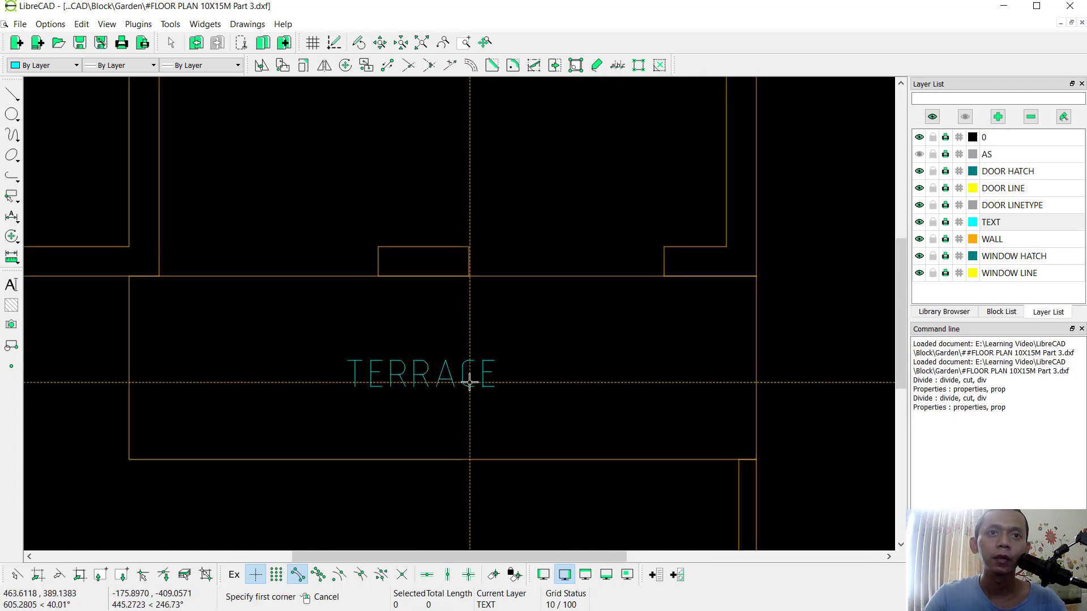
click(509, 339)
click(286, 388)
Window-select the wall segments beside the living room
scroll(286, 388, down, 3)
scroll(604, 303, down, 5)
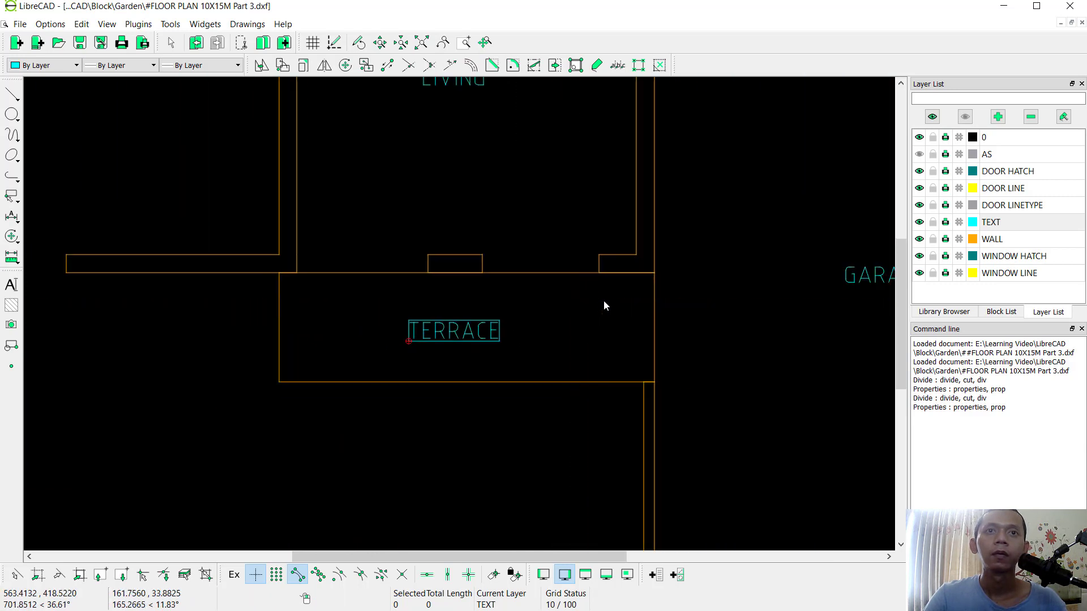
middle_drag(679, 236, 584, 402)
drag(434, 267, 488, 479)
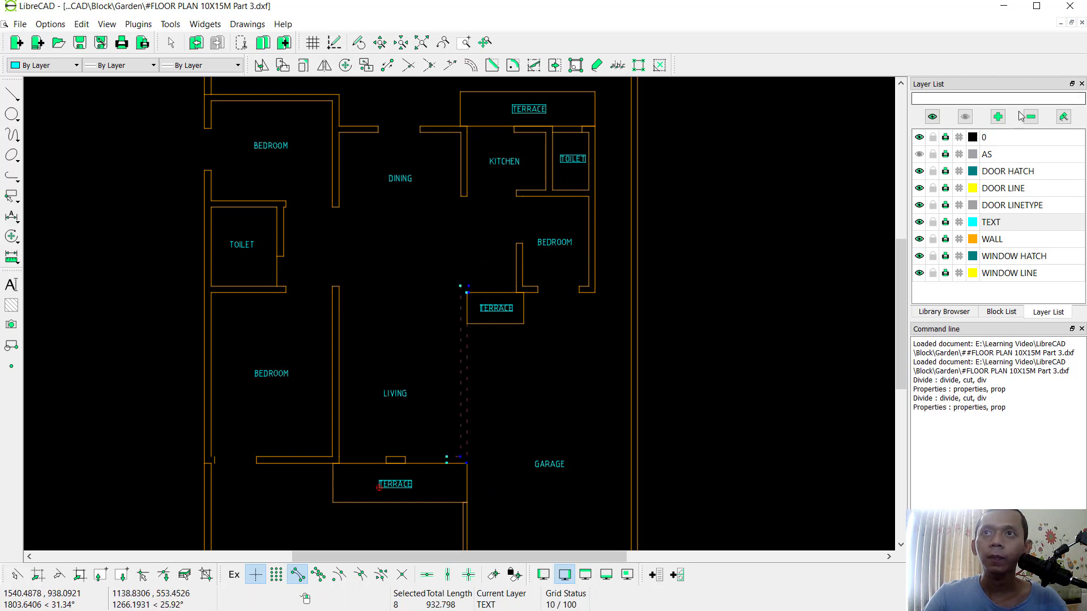
Add a new layer named WALL HATCH coloured Dark Green
click(998, 117)
text(W)
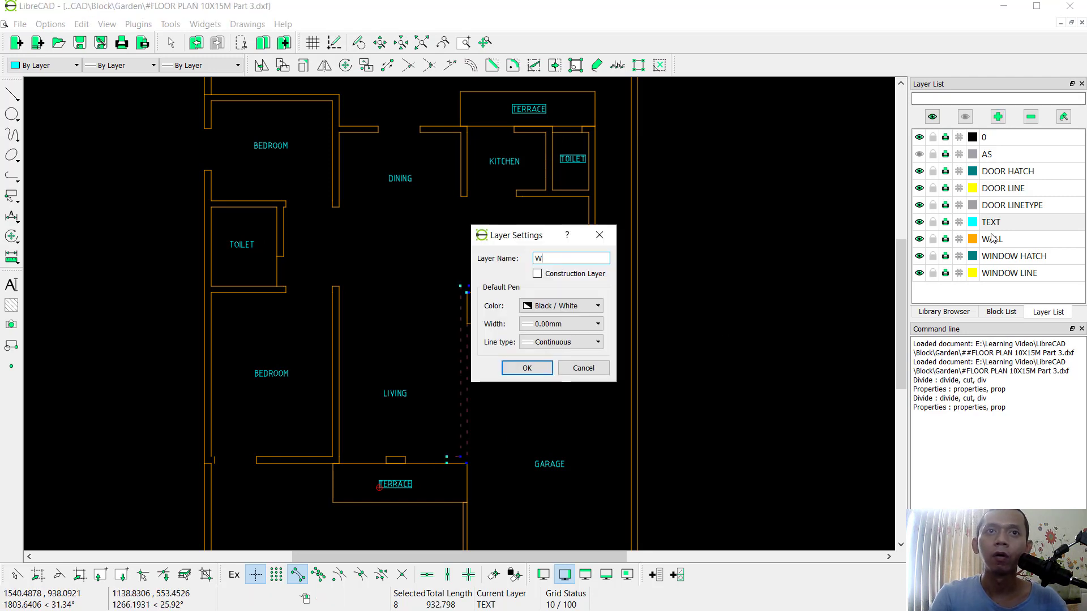
text(ALL HATCH)
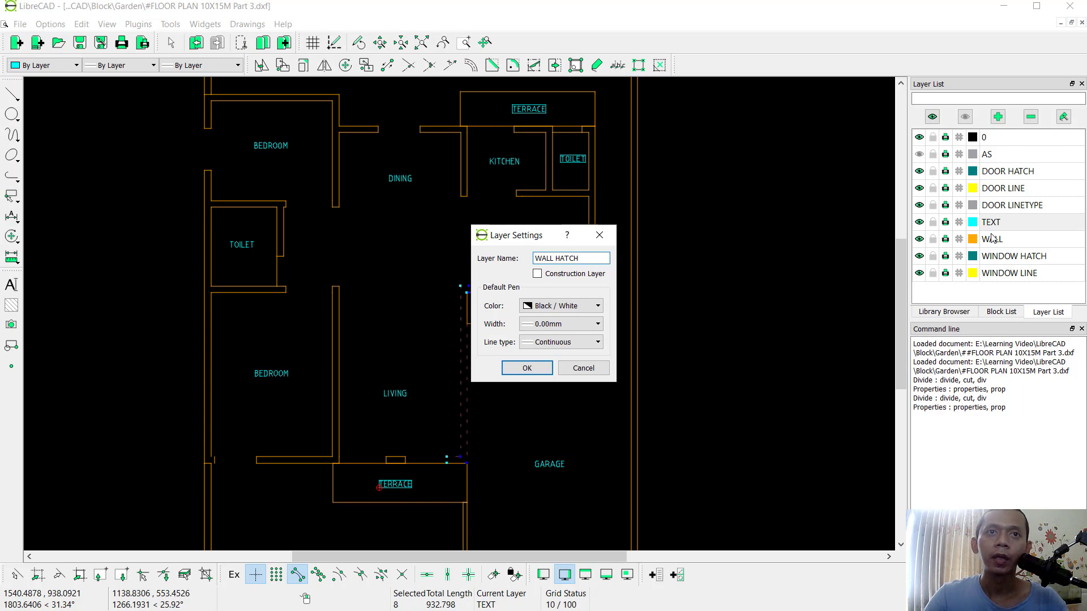
click(562, 305)
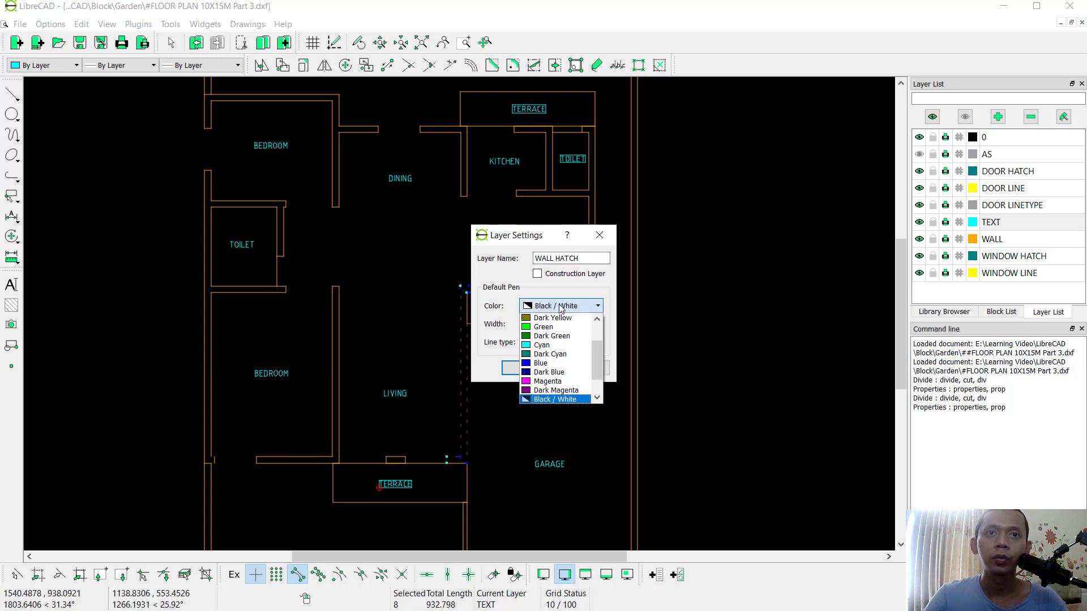
click(558, 335)
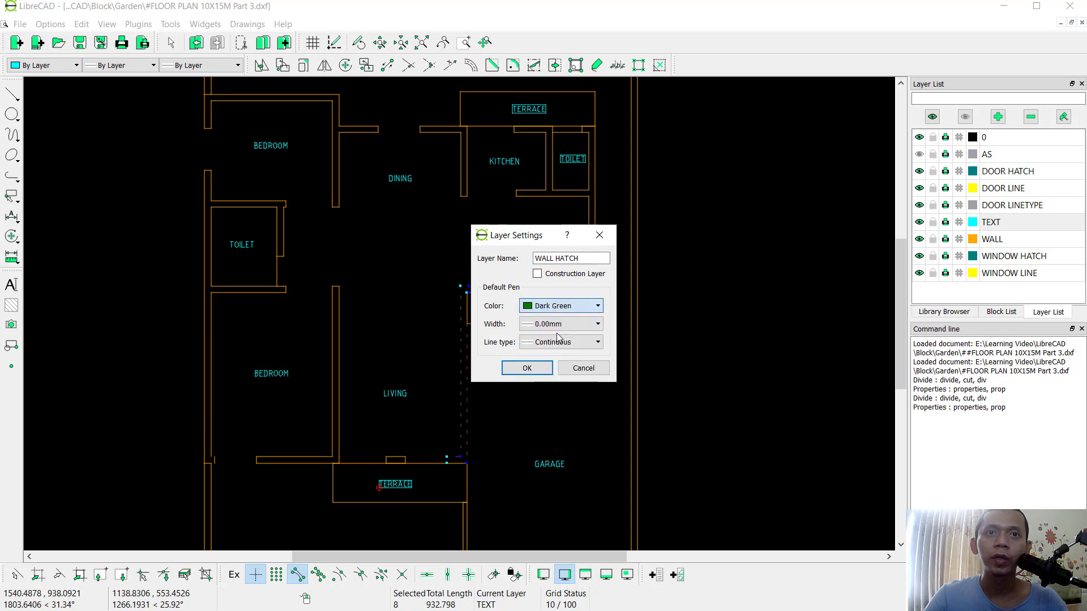
click(539, 369)
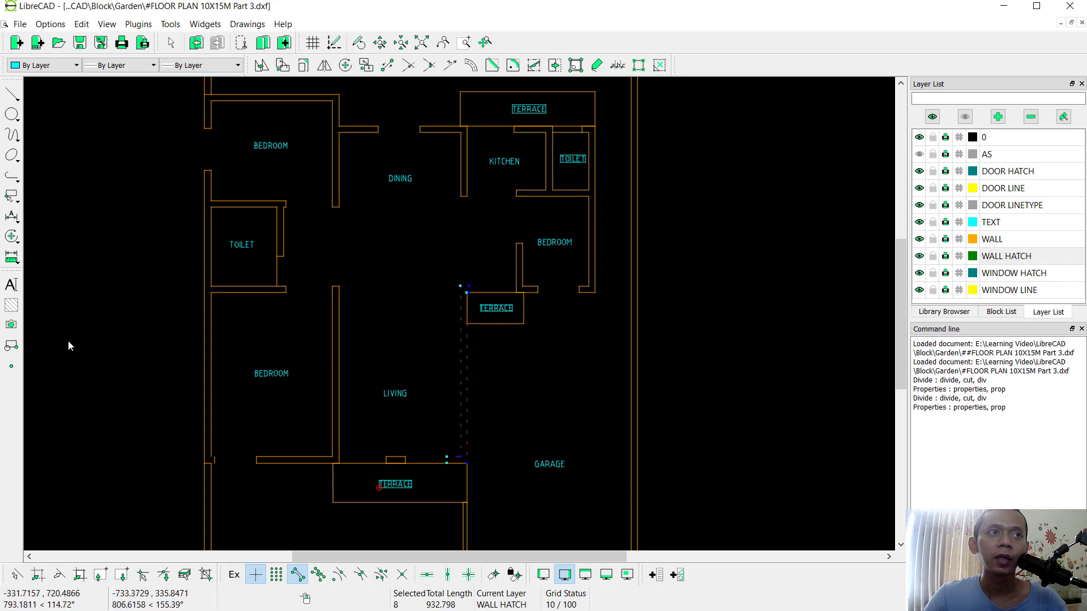
Hatch the selected living-room walls with the ansi31 pattern
click(11, 309)
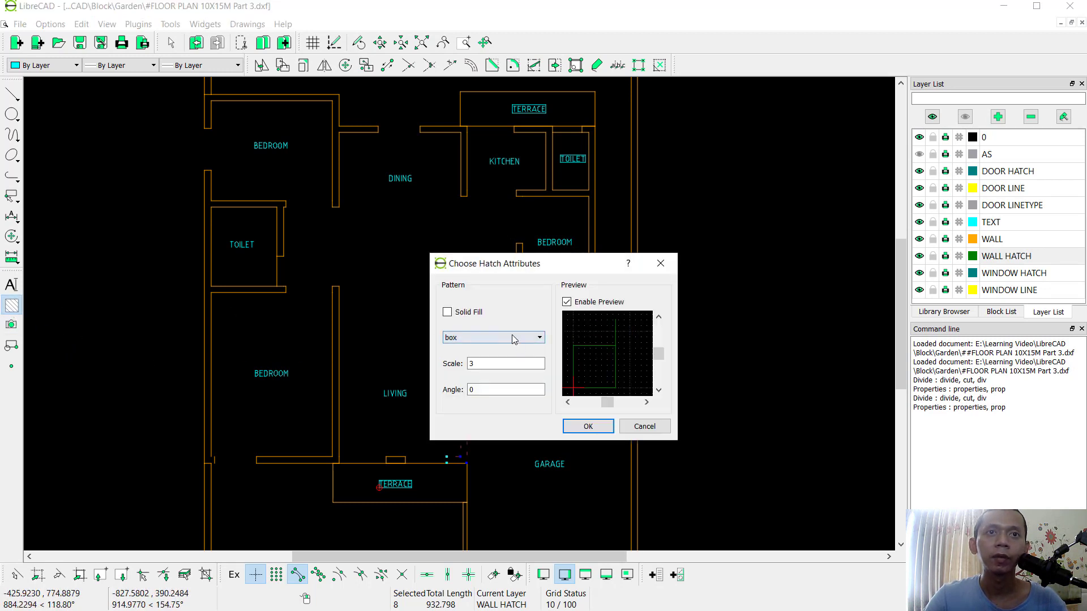
drag(540, 372, 540, 352)
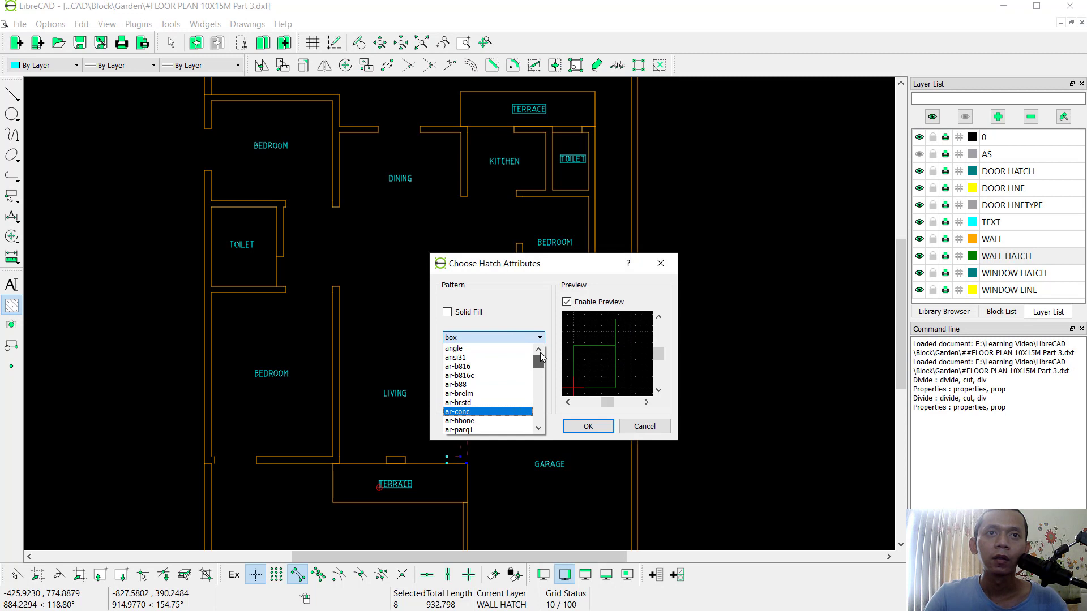
click(457, 357)
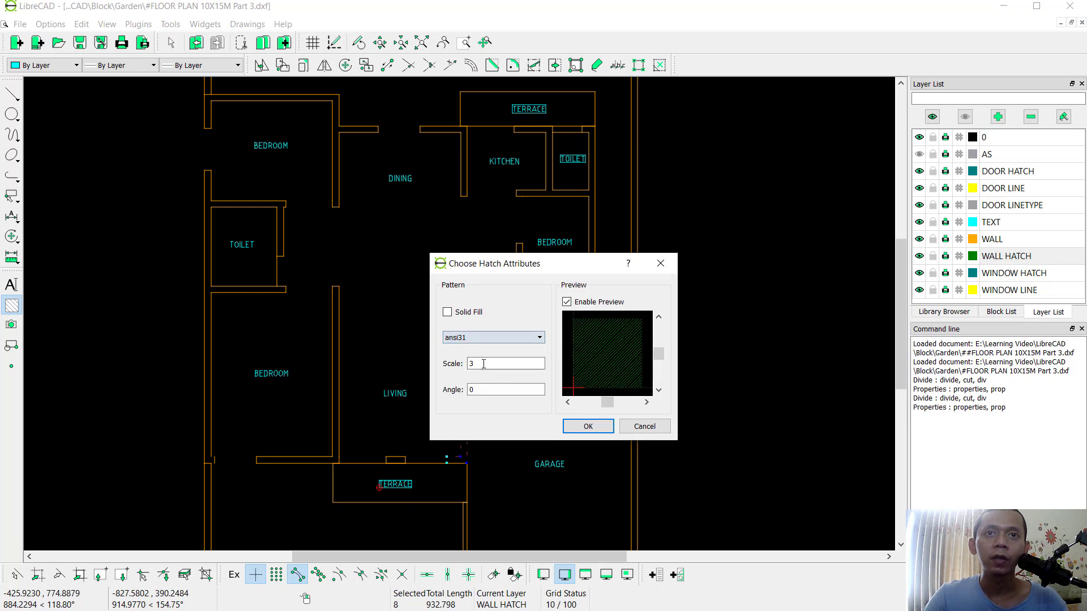
click(605, 431)
Hatch the small wall above the lower TERRACE and the bedroom-side walls with ansi31
middle_drag(504, 408, 555, 393)
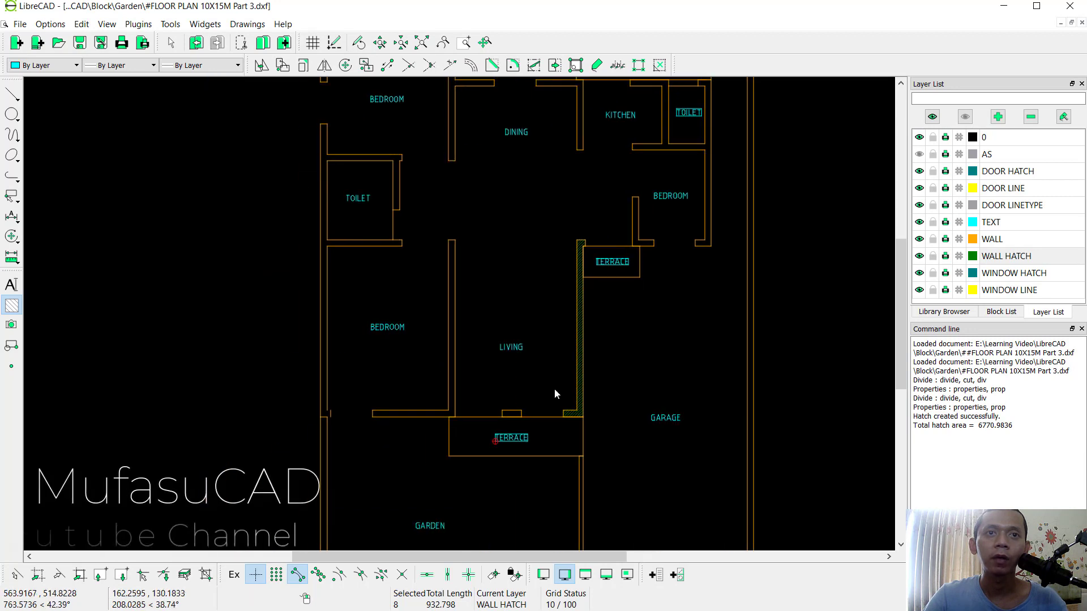
drag(484, 385, 541, 426)
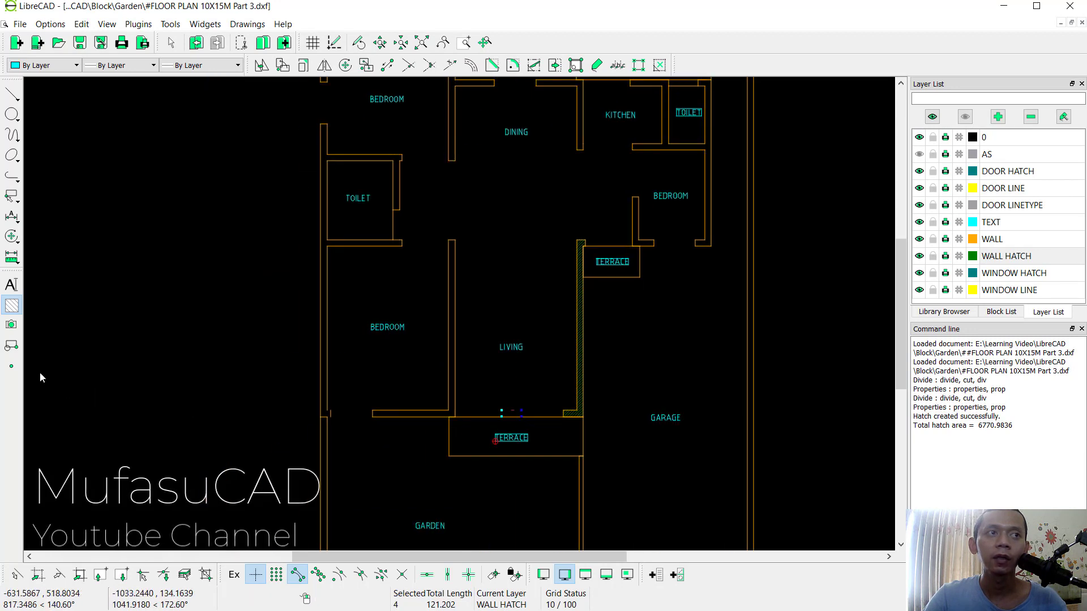
click(15, 306)
click(591, 427)
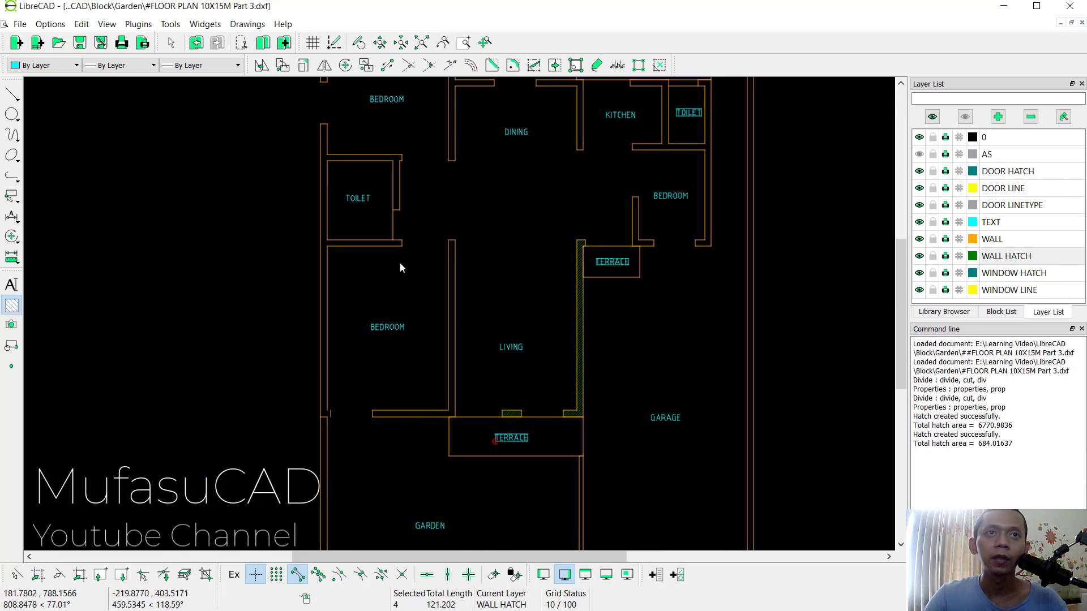
drag(440, 238, 460, 423)
drag(420, 387, 350, 443)
click(12, 306)
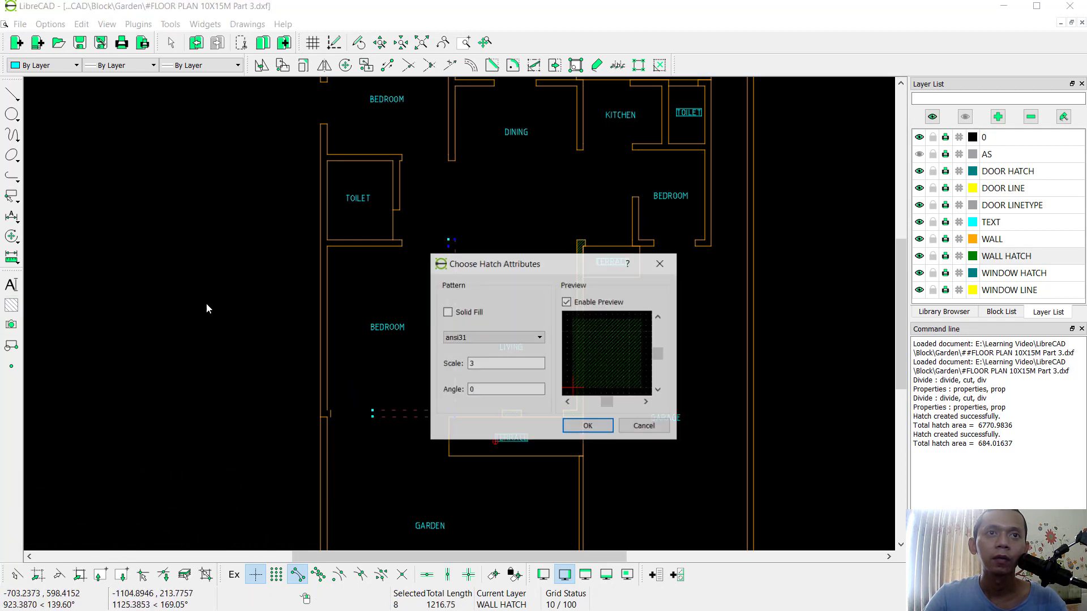
click(589, 427)
scroll(403, 396, up, 6)
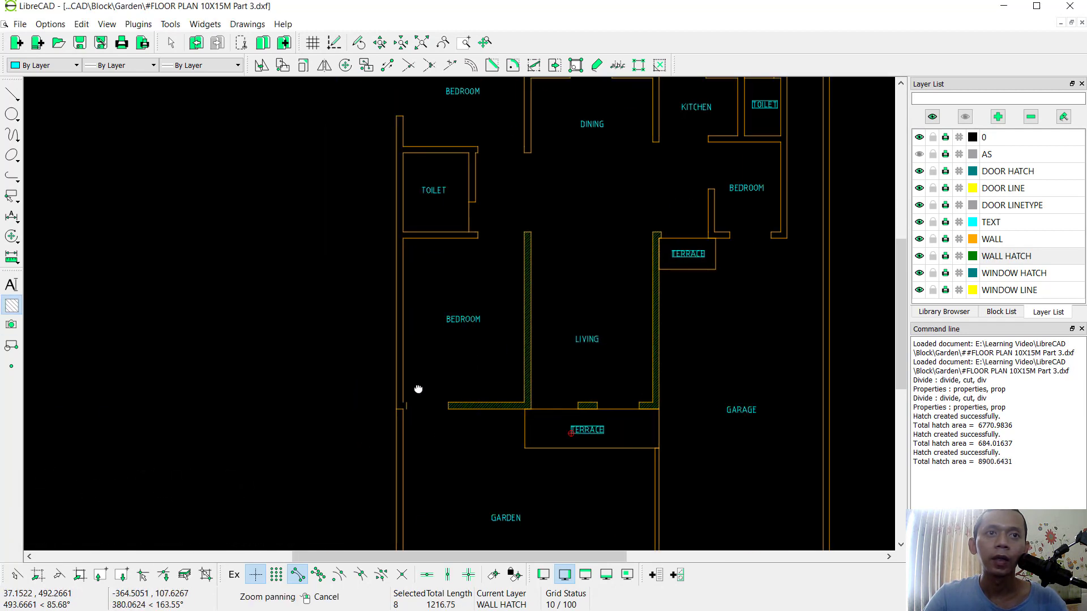
scroll(411, 348, up, 6)
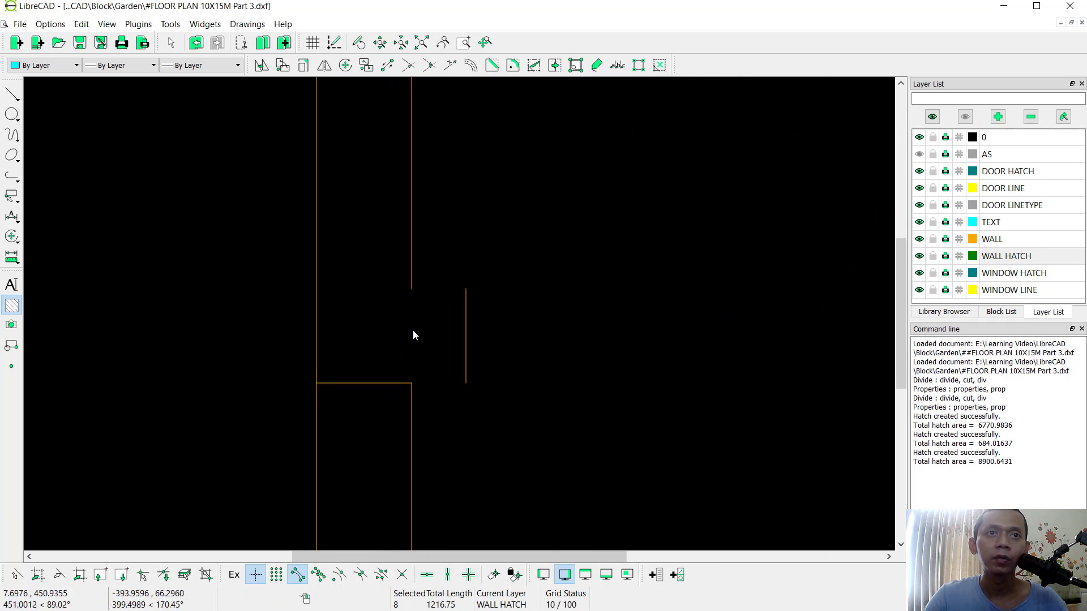
Remove the mistaken line drawn across the wall opening
click(17, 100)
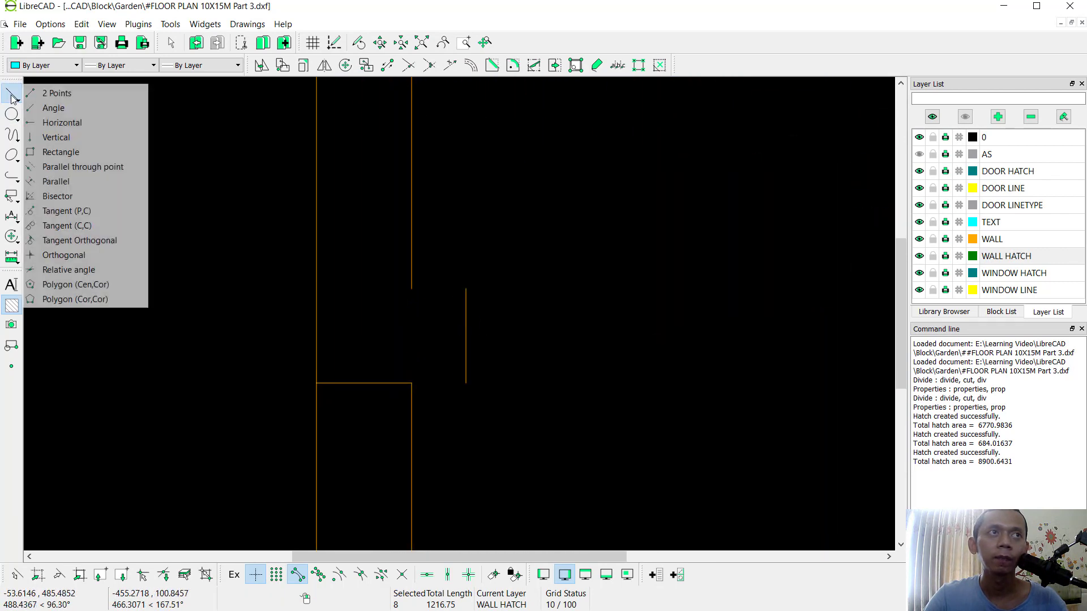
click(68, 92)
click(403, 285)
click(464, 287)
right_click(430, 383)
right_click(450, 321)
click(443, 289)
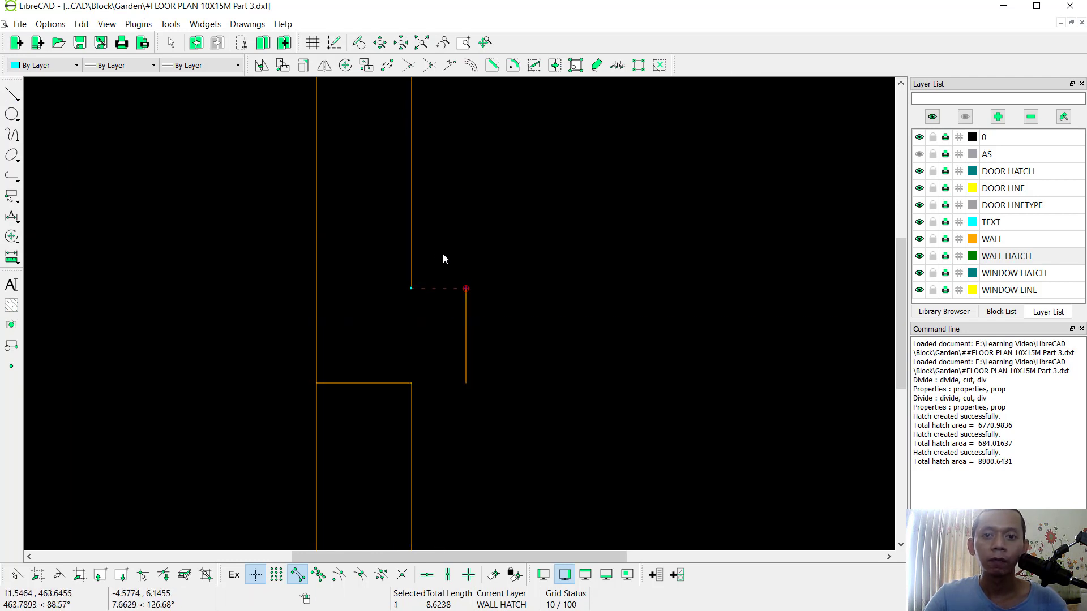
key(Delete)
On the WALL layer, close the wall opening with a line, then make WALL HATCH current
click(992, 239)
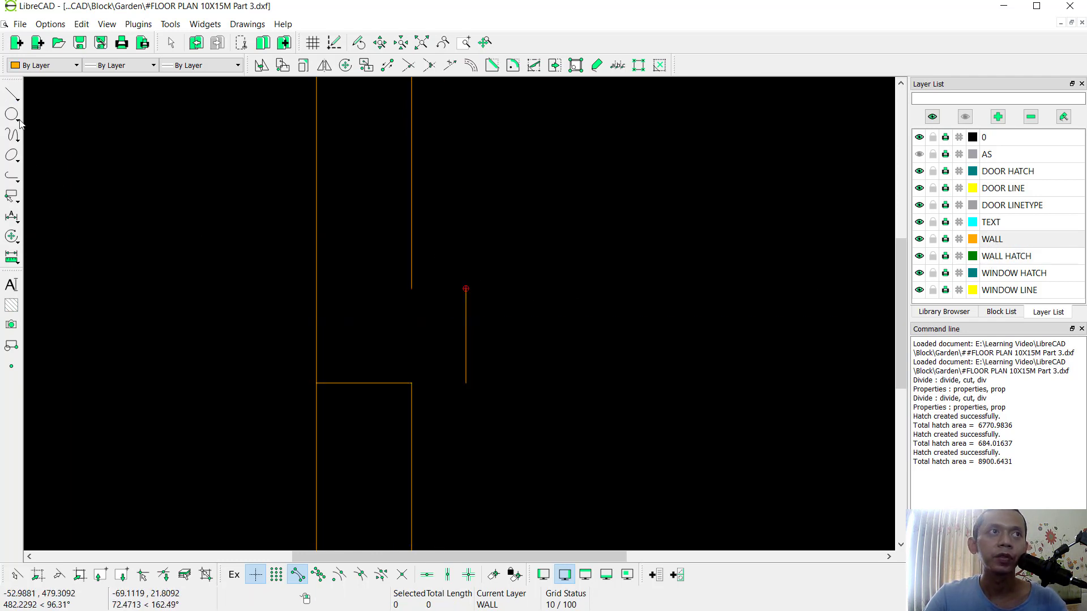
click(12, 94)
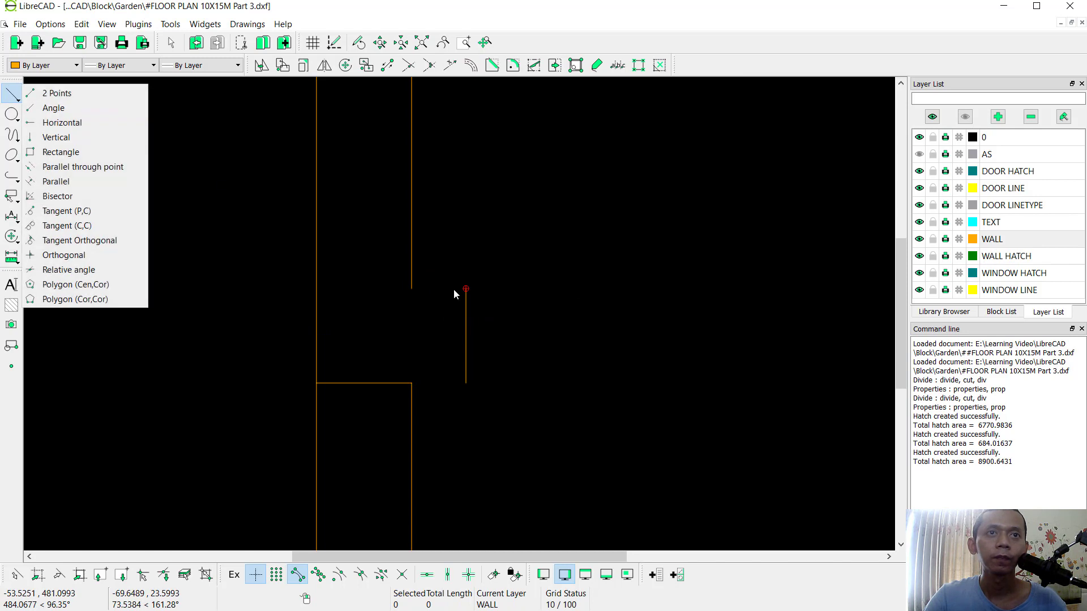
click(57, 92)
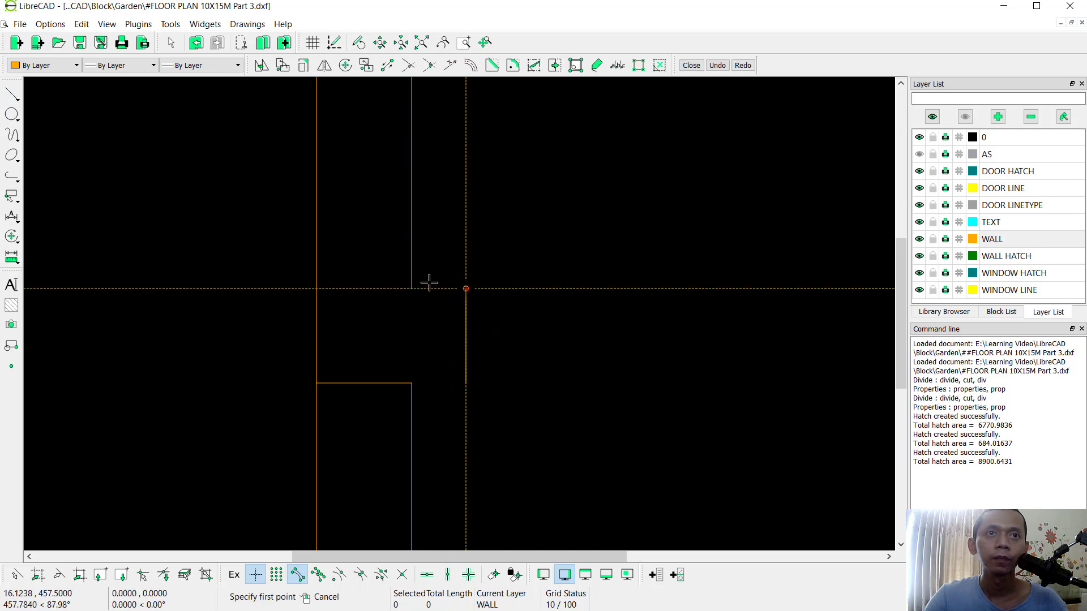
click(465, 388)
click(415, 385)
right_click(544, 334)
right_click(544, 334)
scroll(545, 335, down, 1)
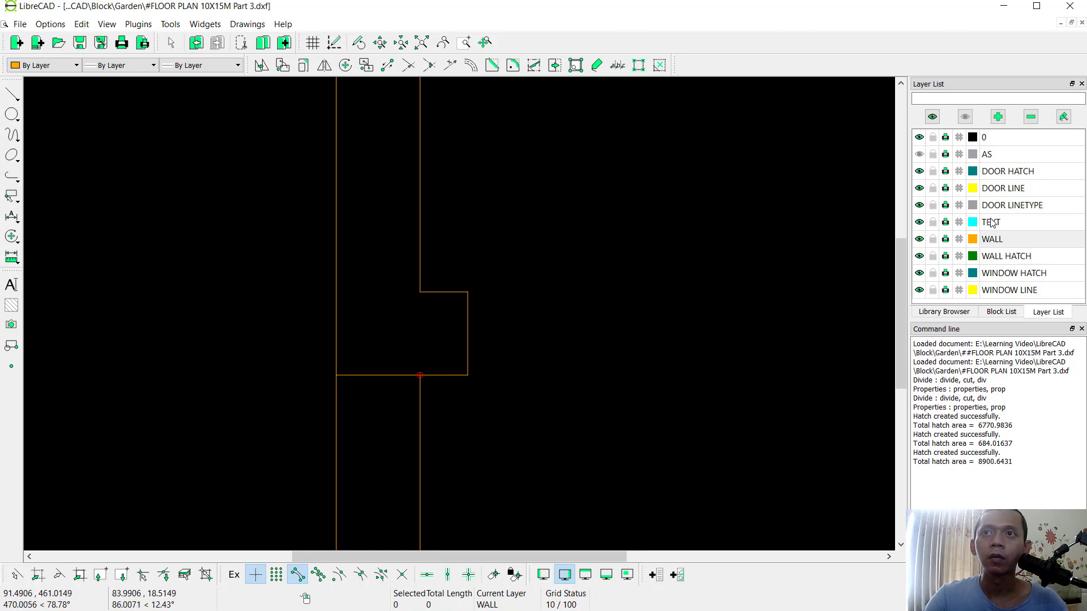
click(992, 257)
scroll(482, 310, down, 3)
Hatch all the toilet's wall lines with ansi31 at scale 3
drag(354, 227, 527, 354)
scroll(543, 354, down, 6)
middle_drag(509, 248, 514, 348)
drag(516, 349, 361, 280)
scroll(402, 251, down, 1)
scroll(402, 252, down, 3)
middle_drag(465, 221, 468, 482)
drag(396, 255, 609, 339)
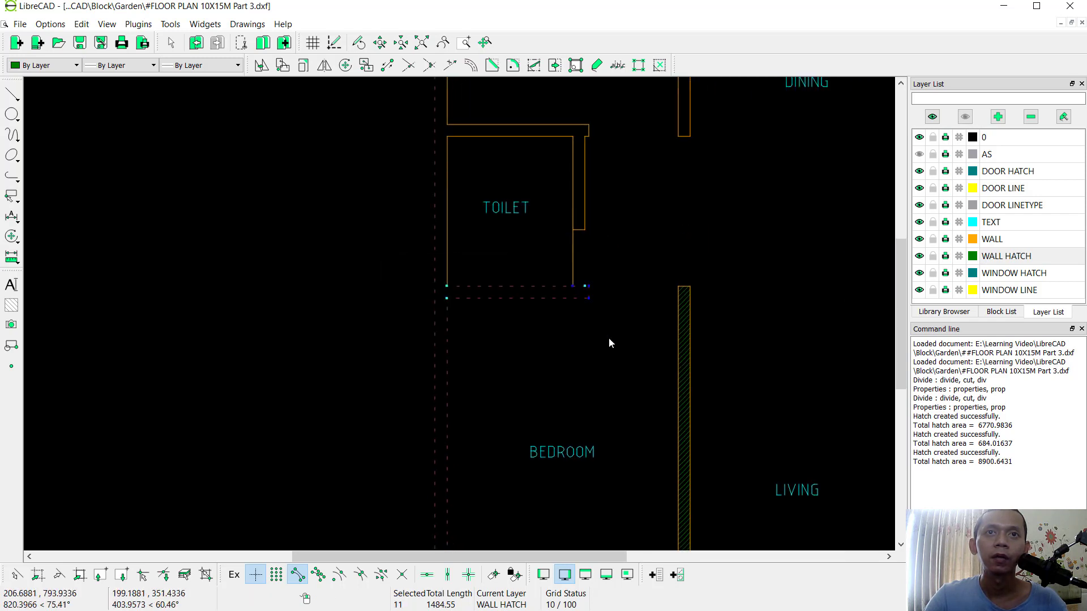
drag(557, 99, 611, 254)
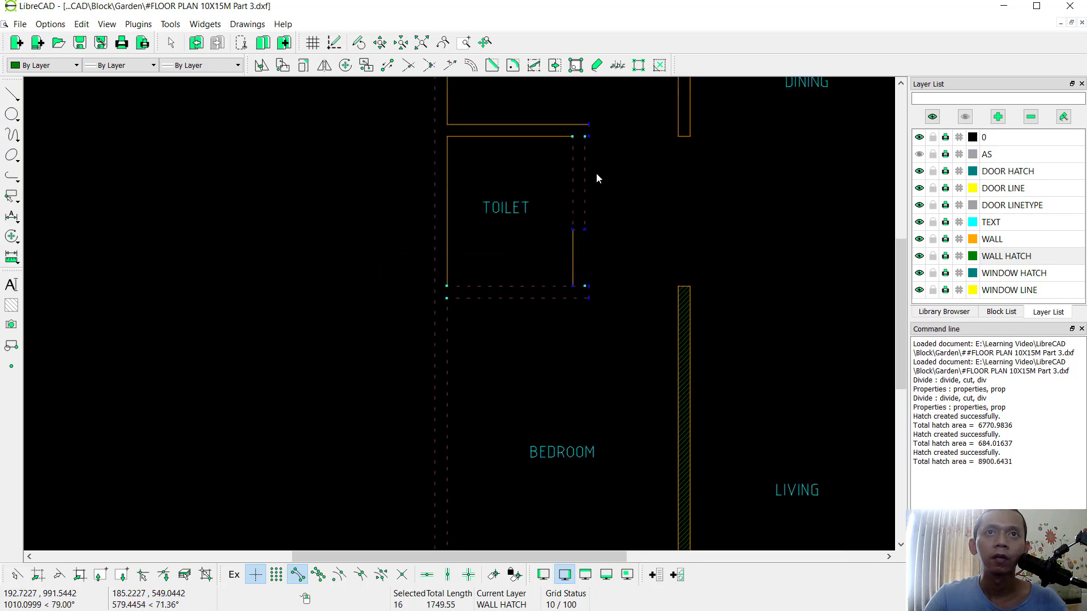
drag(542, 131, 575, 112)
drag(461, 164, 412, 182)
scroll(422, 182, down, 2)
middle_drag(426, 182, 432, 294)
drag(418, 210, 477, 284)
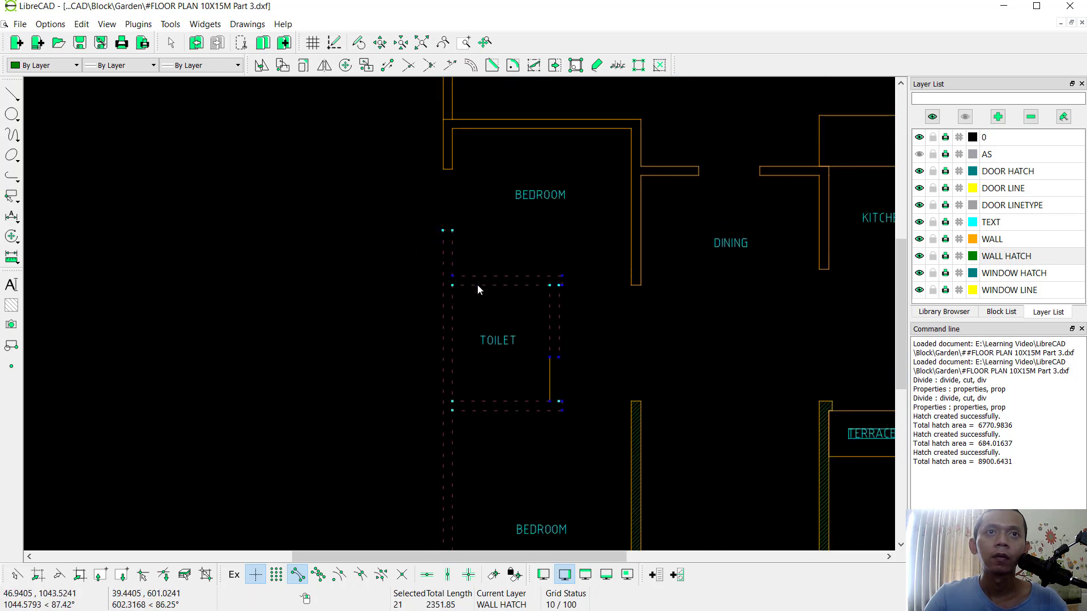
scroll(453, 291, down, 1)
middle_drag(456, 306, 440, 218)
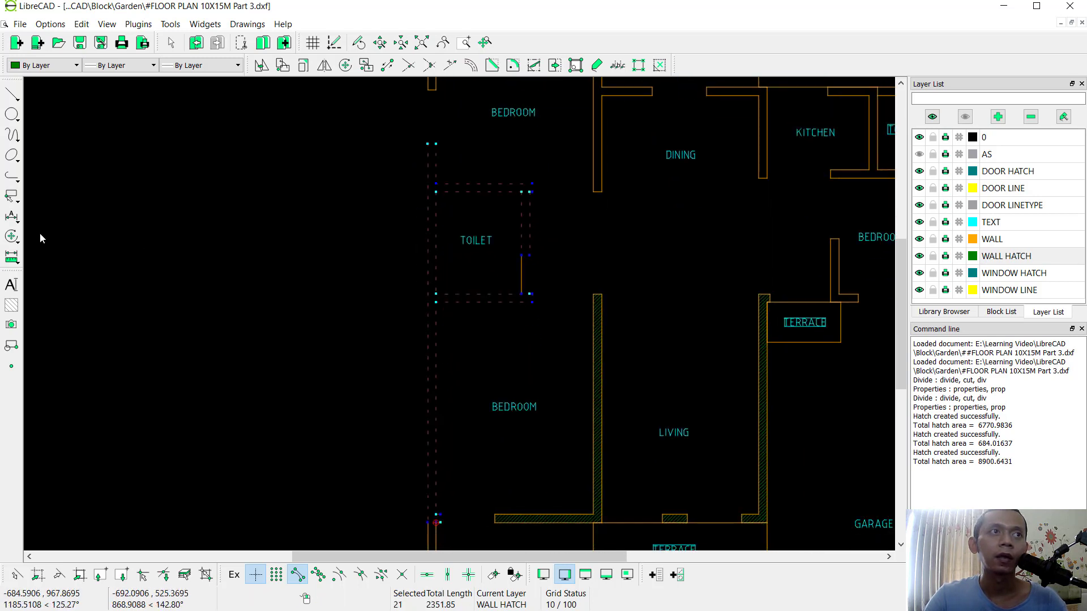
click(16, 309)
click(586, 425)
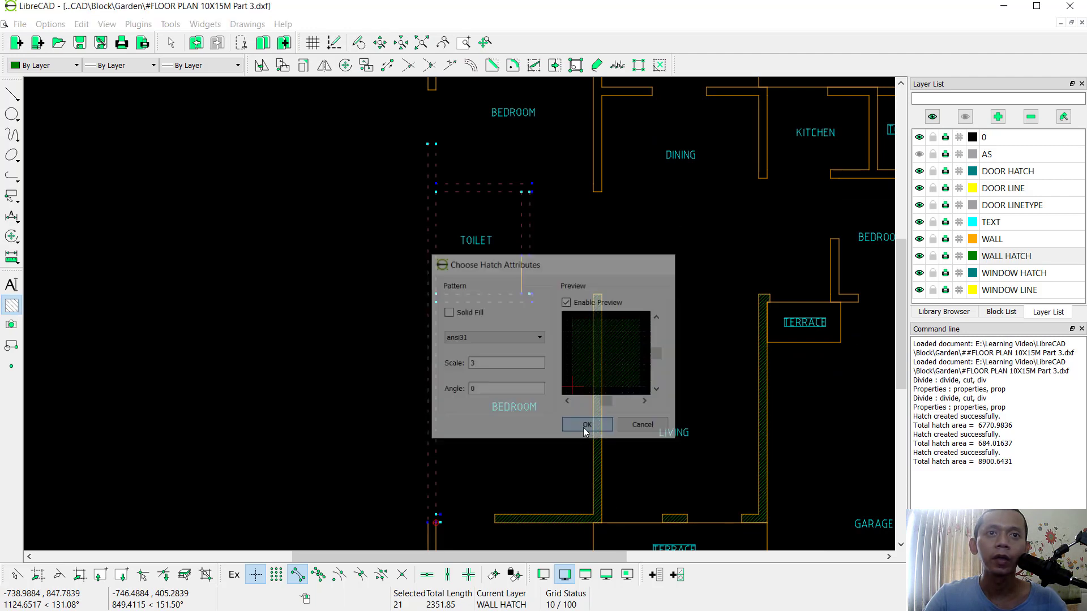
Hatch the bedroom and dining walls, including the short stubs, with ansi31
mouse_move(592, 286)
middle_down()
mouse_move(580, 283)
mouse_move(549, 368)
middle_up()
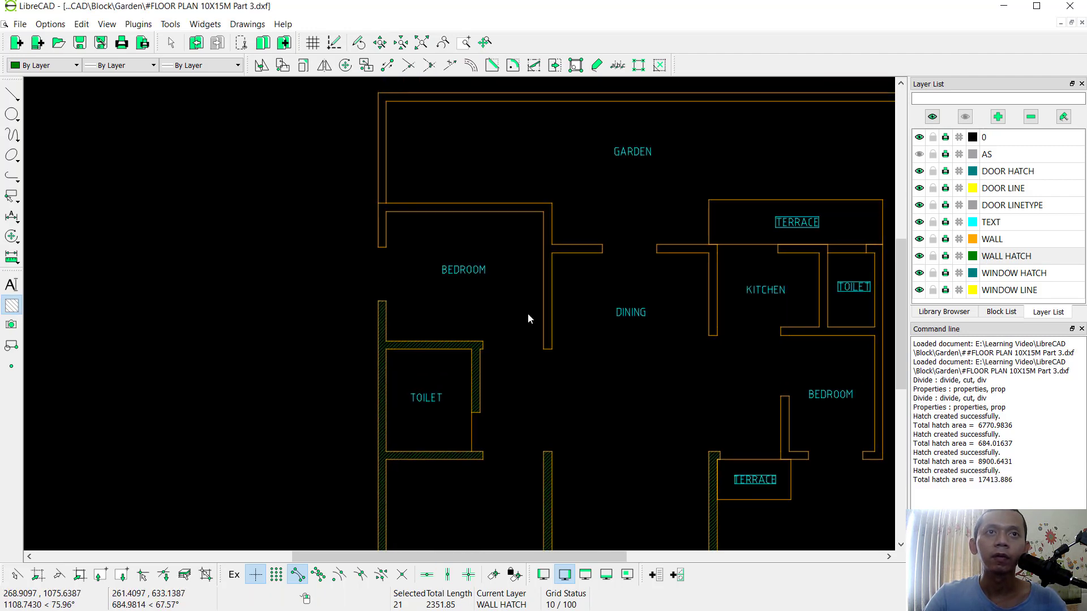
drag(521, 259, 619, 375)
drag(335, 178, 412, 258)
drag(478, 160, 441, 225)
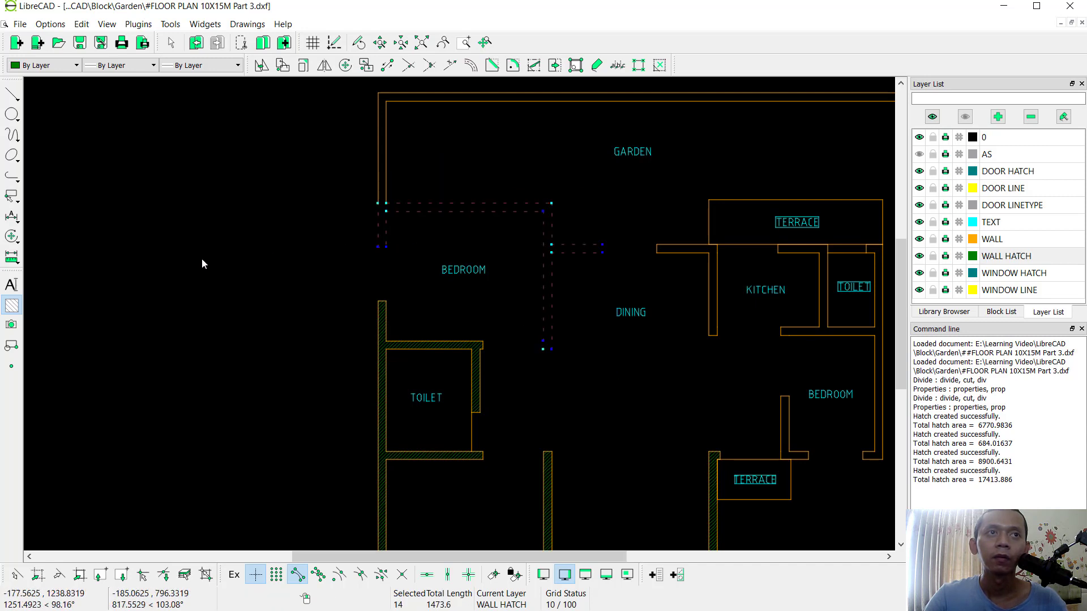
click(11, 305)
click(586, 427)
Hatch the short wall stub near the kitchen
middle_drag(661, 353, 449, 322)
drag(435, 192, 519, 353)
click(12, 305)
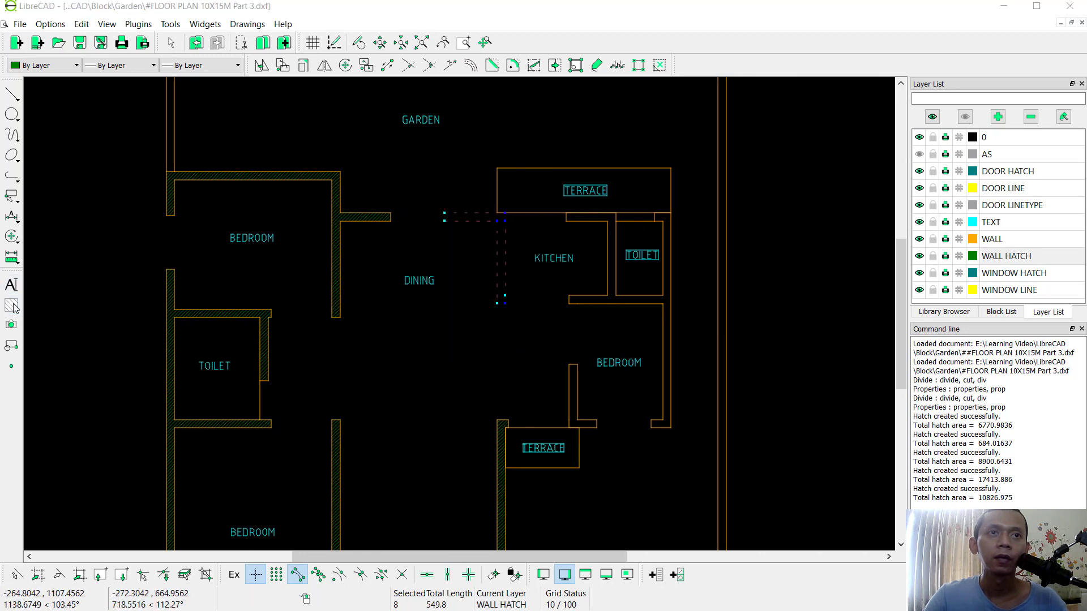
click(587, 427)
Hatch the kitchen walls together with the adjoining toilet and bedroom wall lines
middle_drag(687, 364, 651, 368)
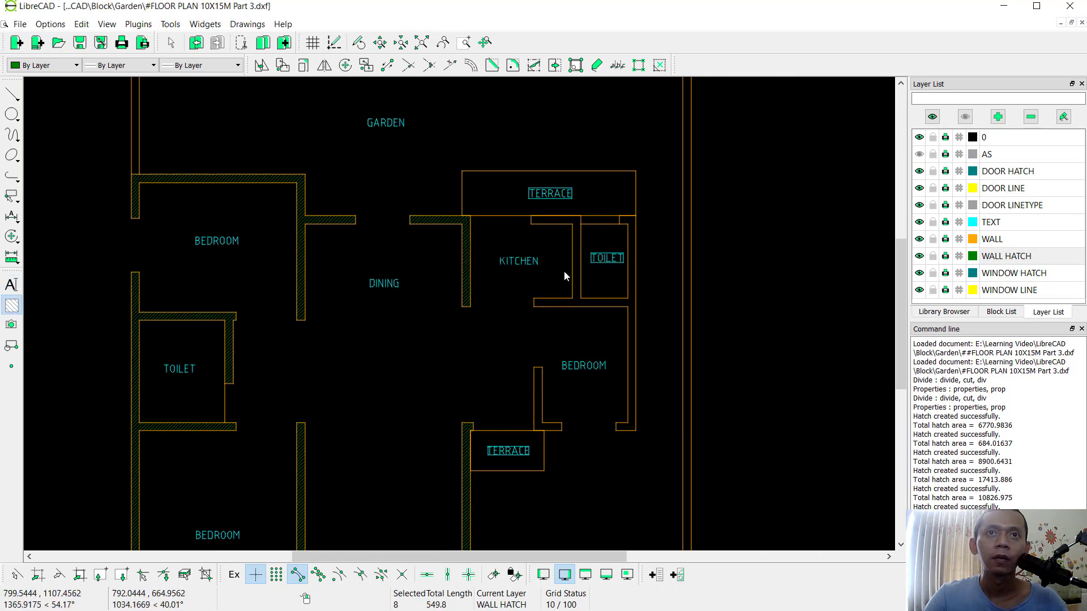
drag(512, 194, 587, 329)
mouse_move(634, 241)
mouse_down()
mouse_move(658, 237)
mouse_move(616, 242)
mouse_up()
drag(521, 289, 614, 459)
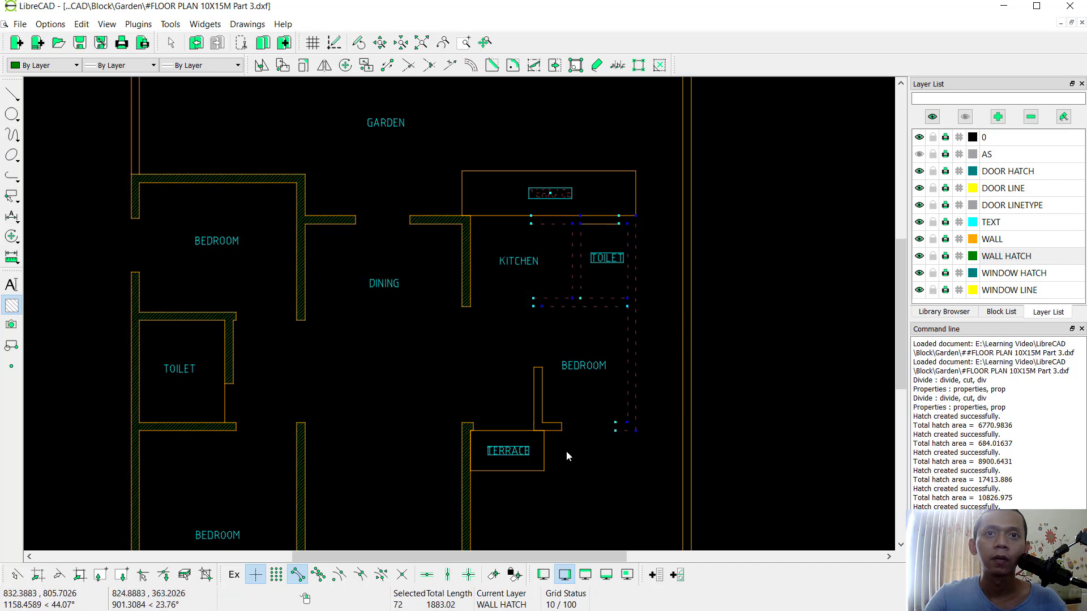
click(11, 307)
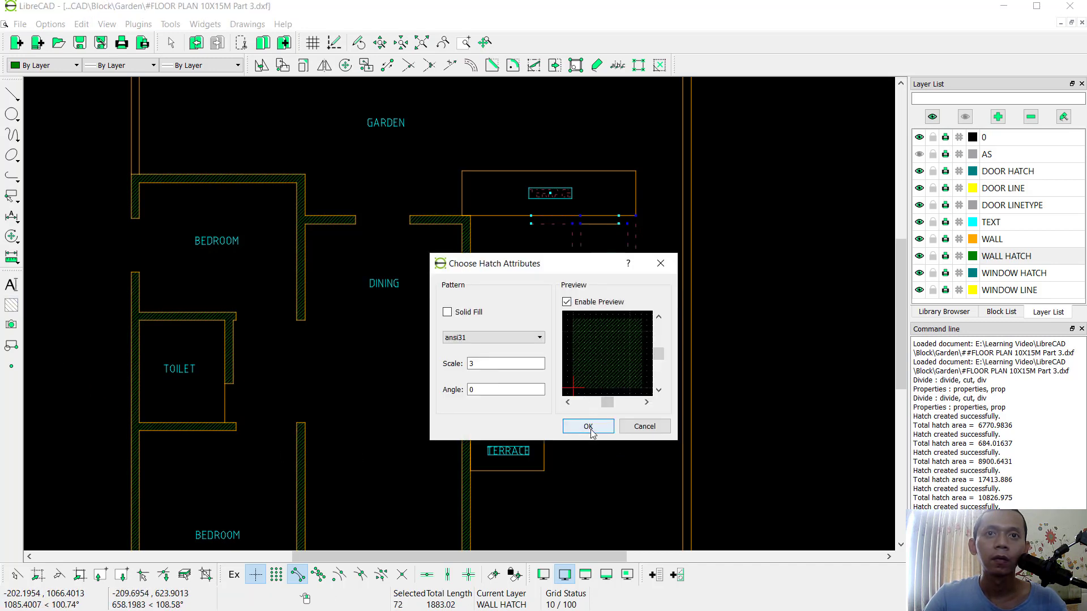
click(588, 427)
Hatch the short L-shaped wall beside the middle terrace
scroll(662, 391, down, 3)
drag(515, 279, 562, 367)
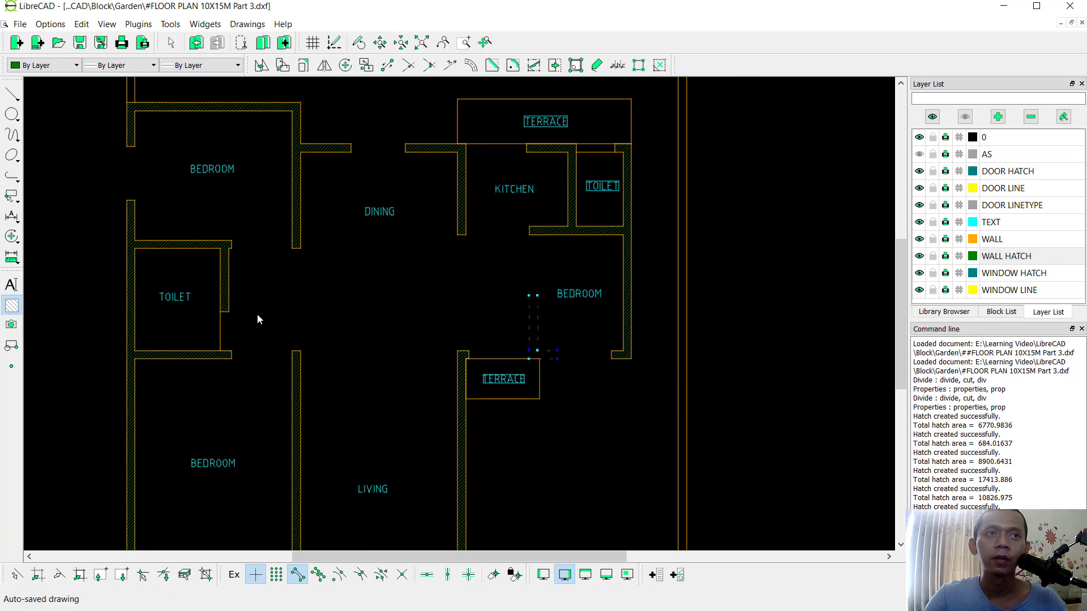
click(11, 306)
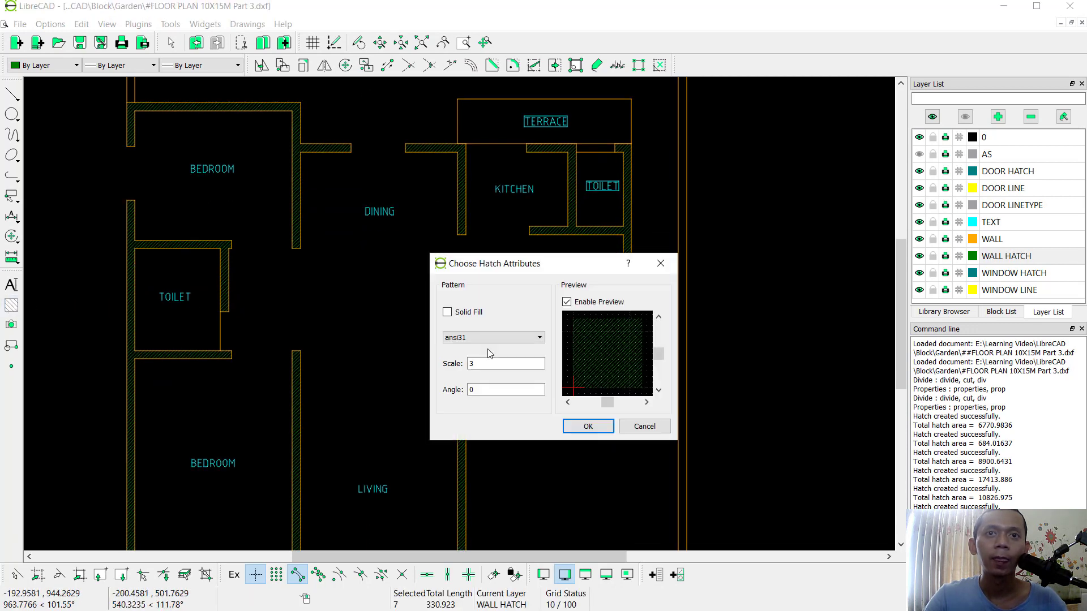
click(587, 426)
scroll(636, 366, down, 3)
middle_drag(572, 393, 611, 299)
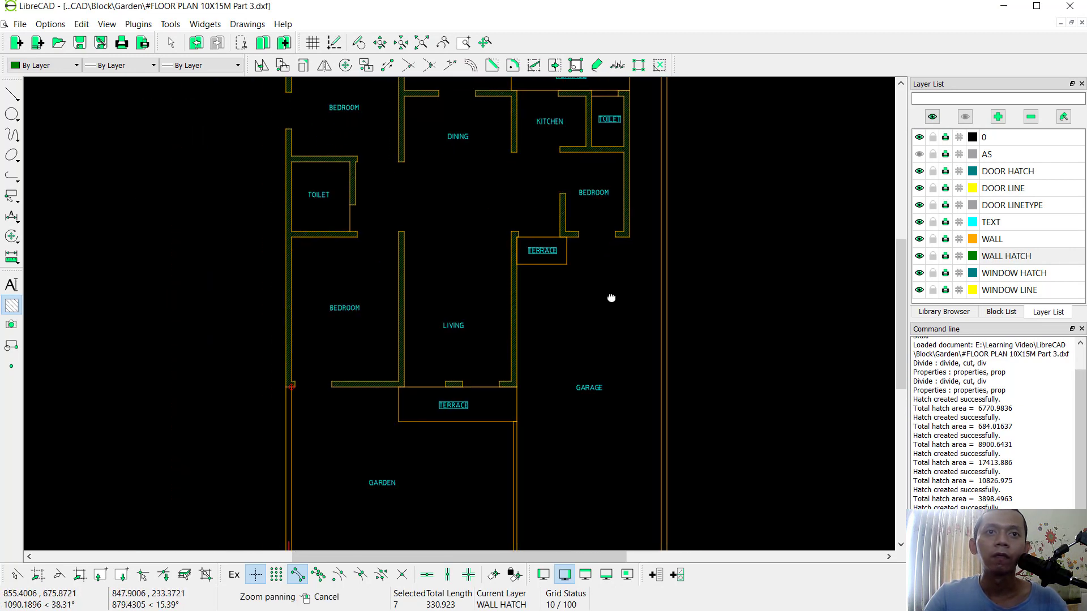
scroll(463, 405, up, 2)
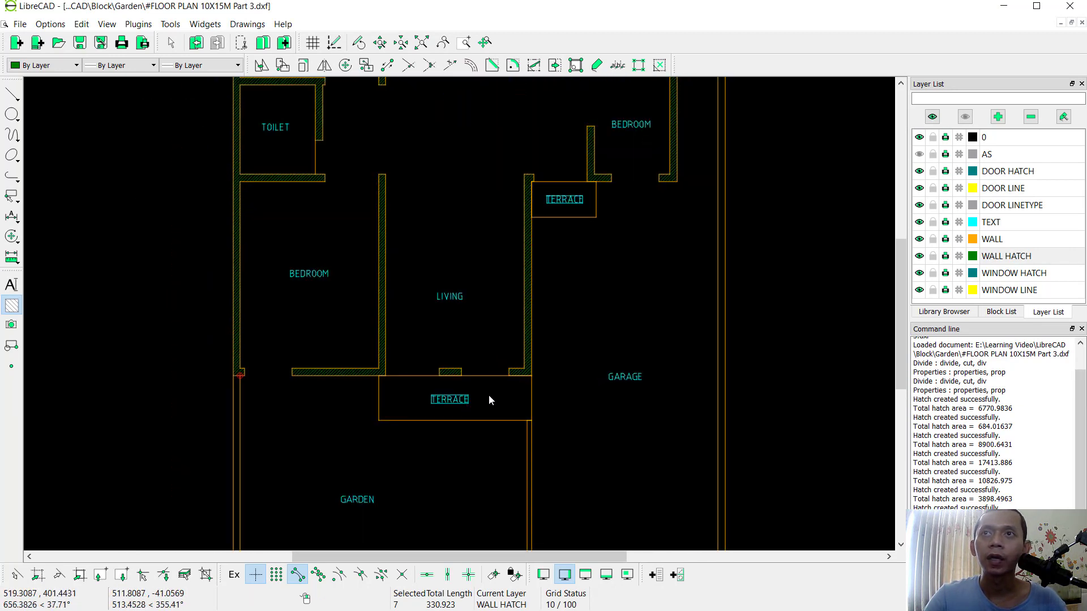
Add a Dark Cyan layer named TERRACE AND FLOOR
click(998, 116)
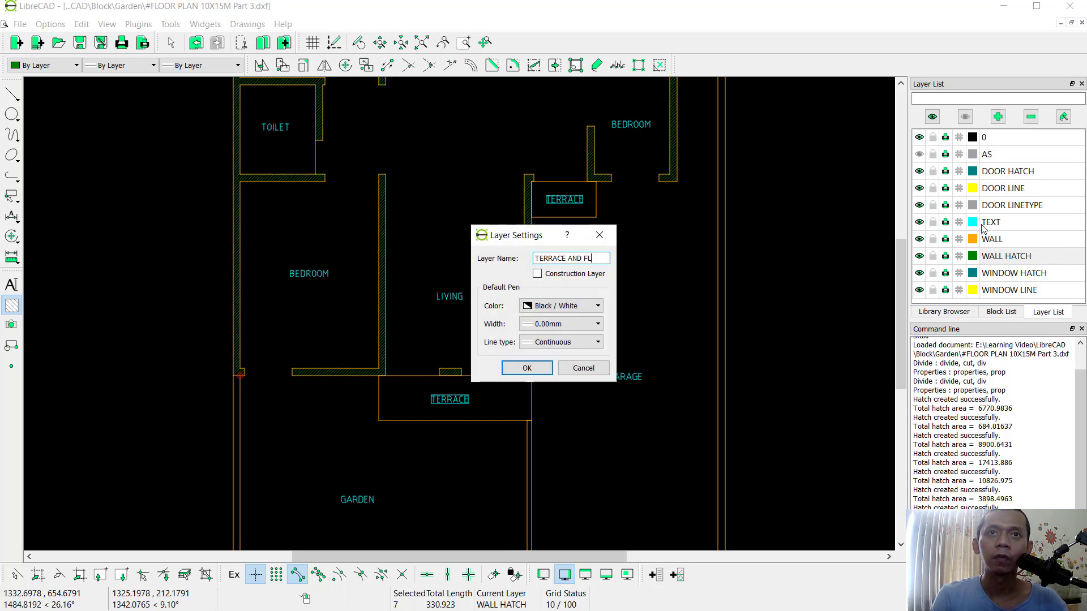
click(594, 305)
click(555, 358)
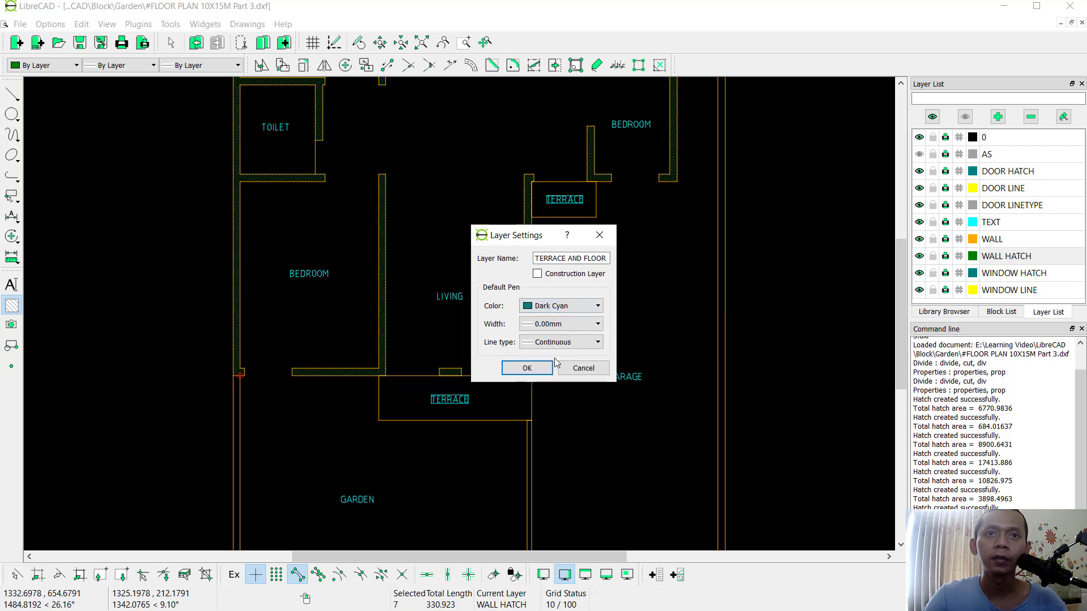
click(544, 370)
Window-select the terrace outlines and their labels, lower to upper
middle_drag(626, 303, 620, 260)
drag(471, 390, 420, 351)
scroll(647, 261, down, 2)
drag(550, 279, 525, 243)
middle_drag(591, 110, 584, 177)
scroll(585, 162, up, 2)
drag(578, 111, 545, 147)
scroll(509, 229, down, 4)
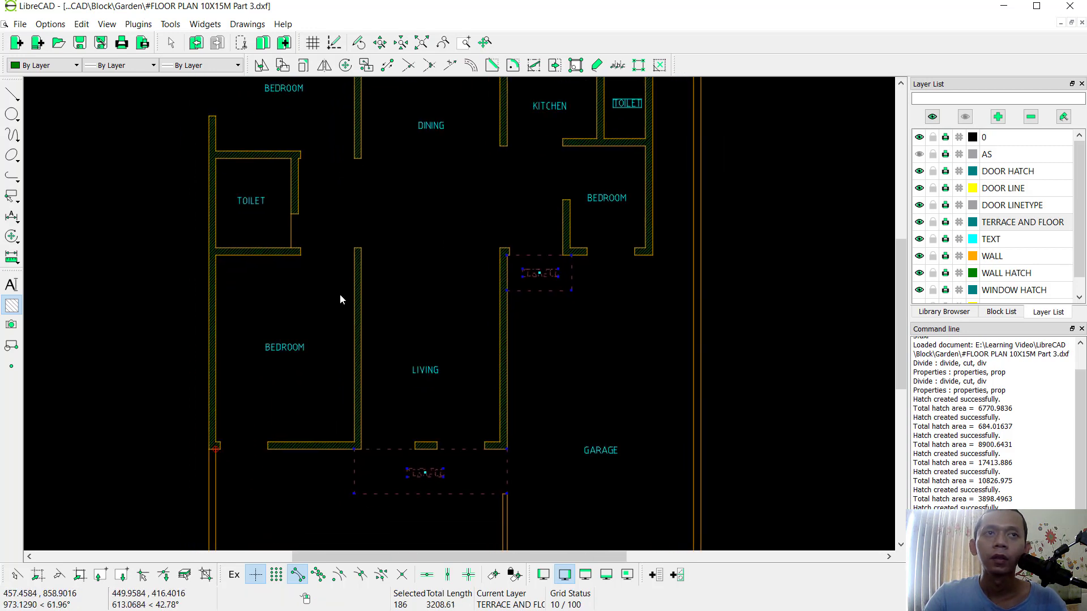
Fill the selected terraces with the box hatch pattern at scale 0.5
click(11, 306)
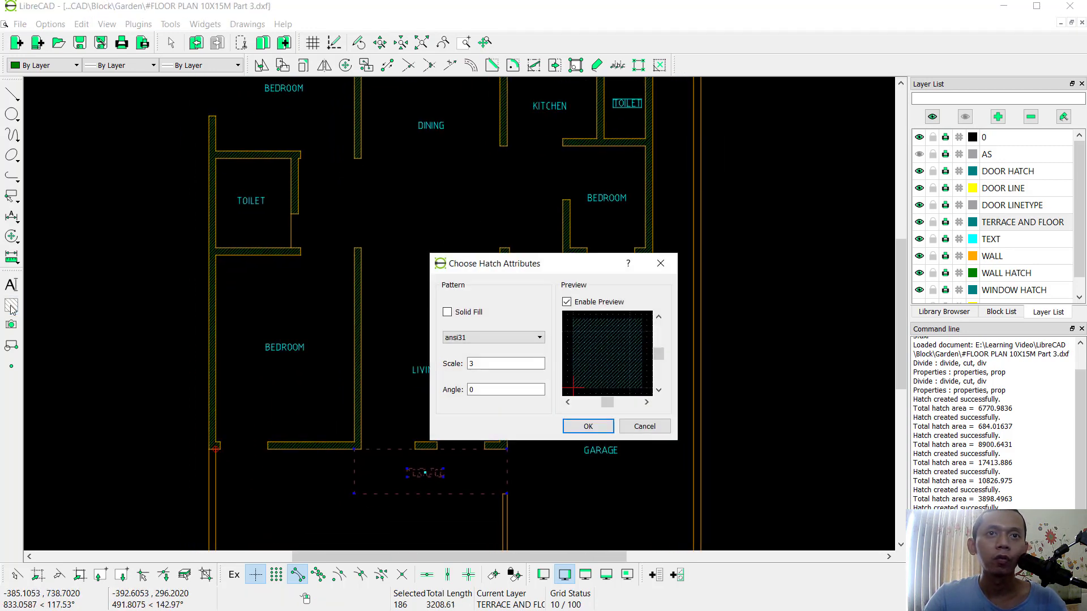
click(503, 337)
scroll(485, 395, down, 4)
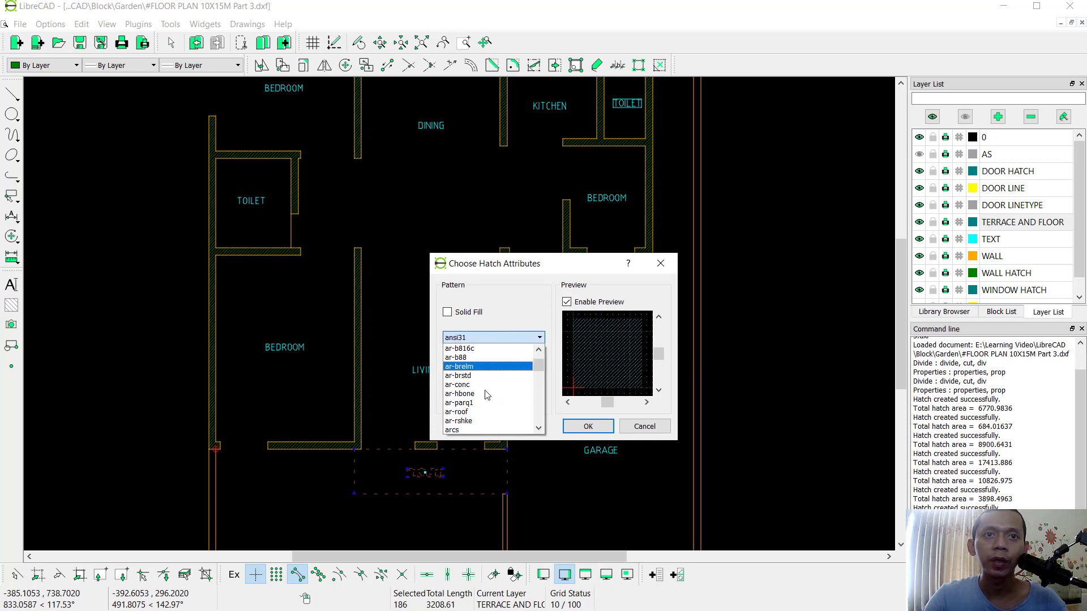
scroll(485, 394, down, 1)
click(473, 399)
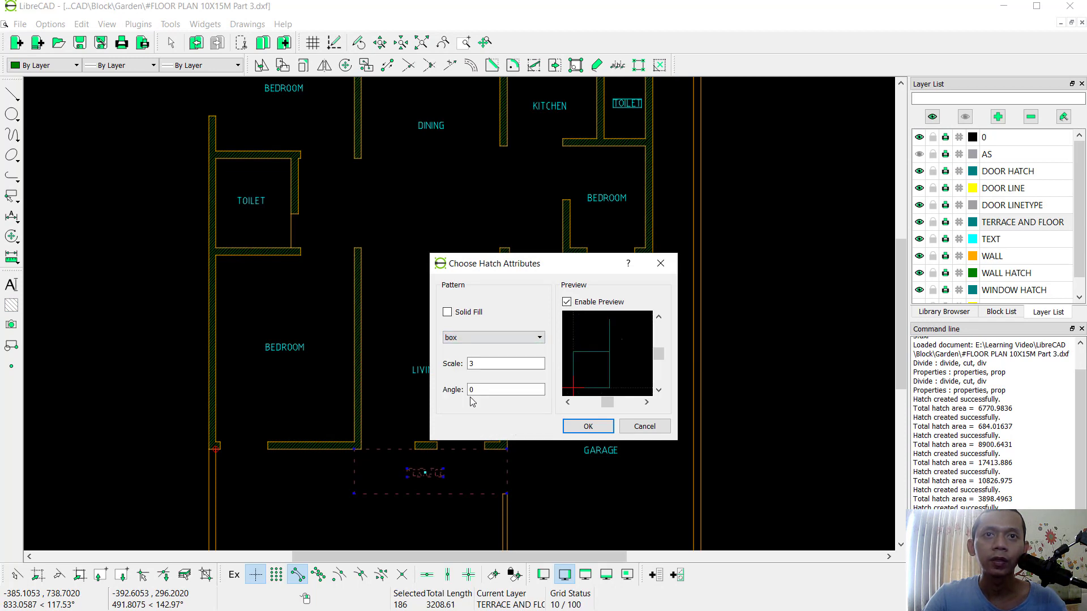
text(0.5)
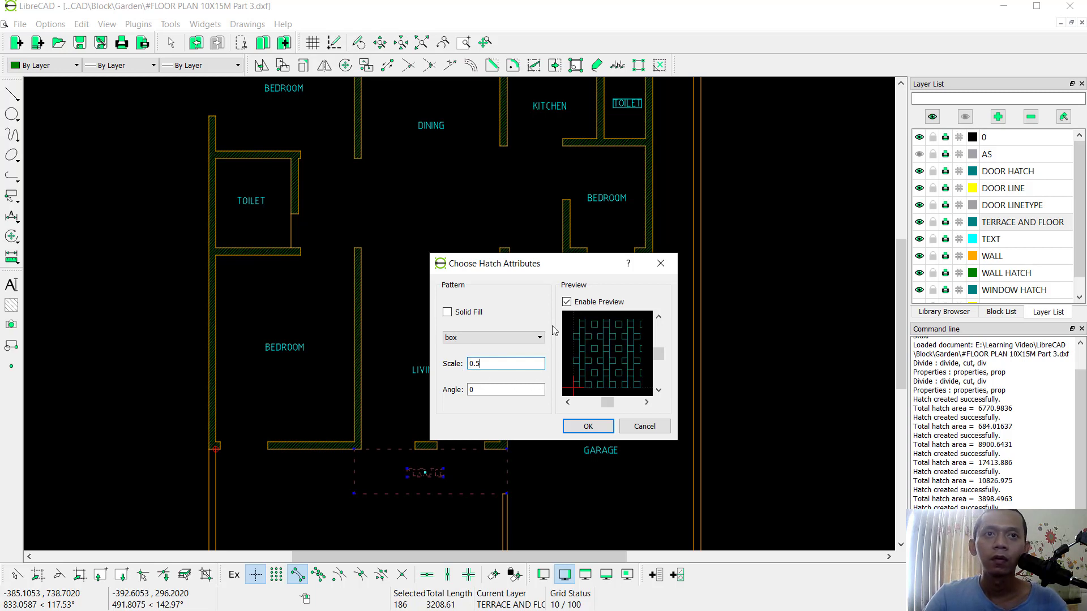
click(588, 427)
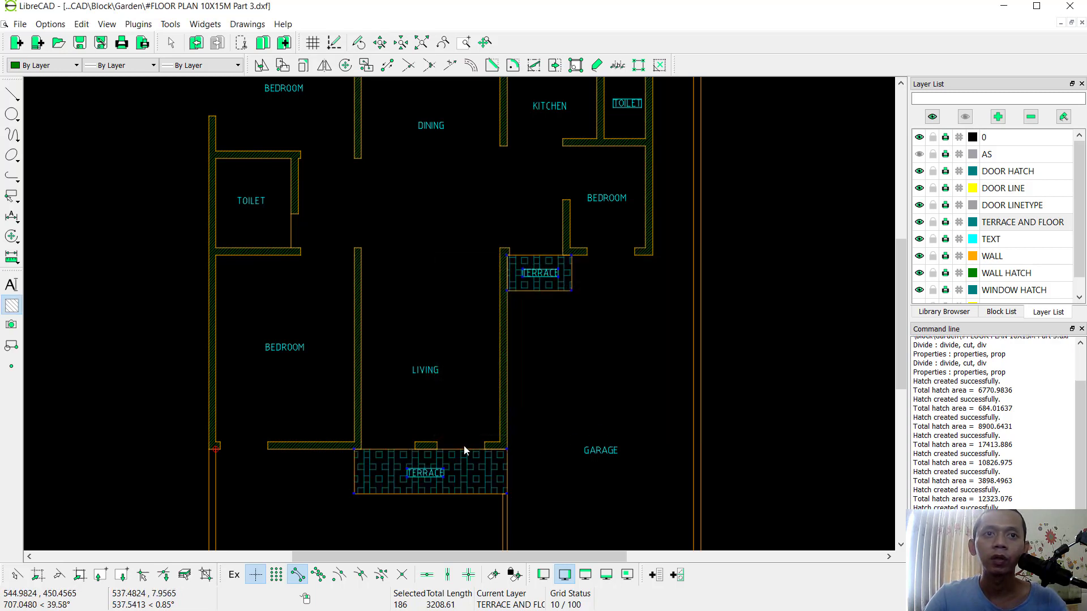
Select the top boundary line of the right-hand toilet
scroll(596, 304, down, 2)
middle_drag(595, 304, 599, 402)
scroll(597, 223, up, 4)
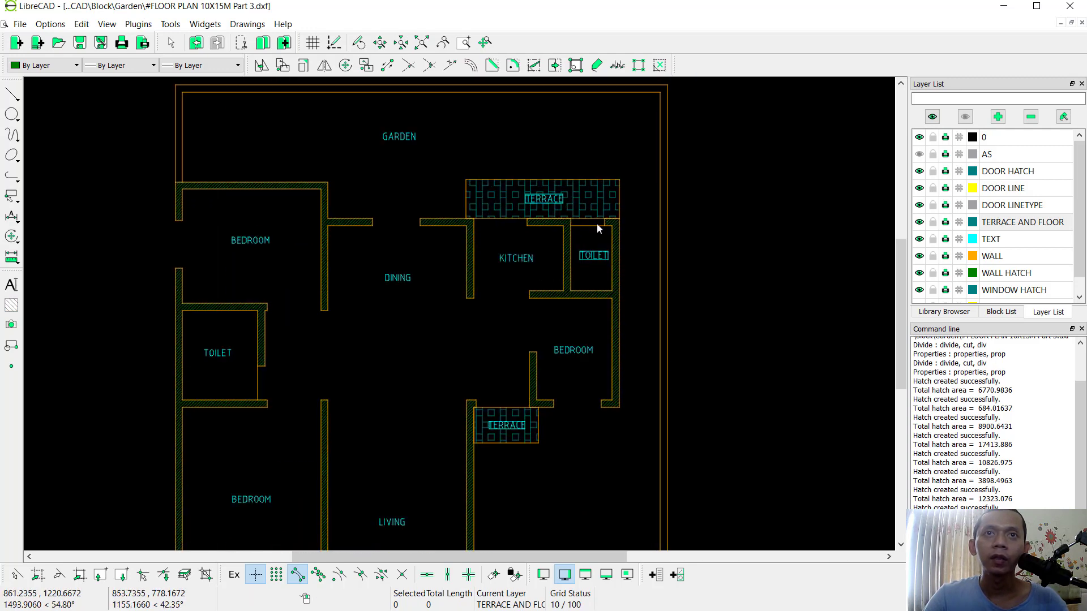
click(566, 237)
scroll(560, 252, up, 2)
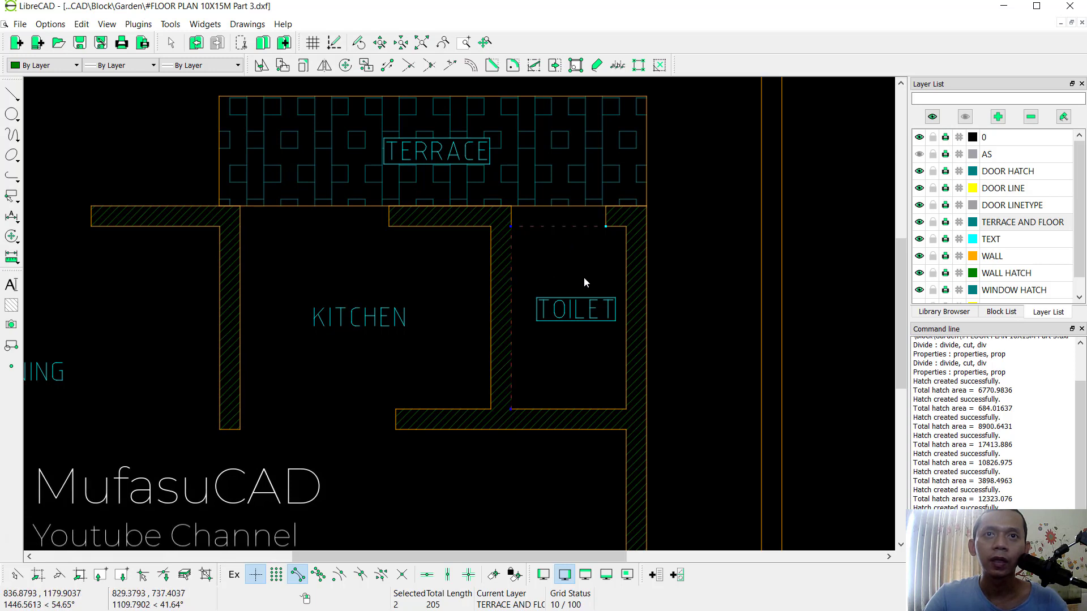
Select the right toilet's wall lines and label, the left doorway line and the left wall hatch
click(626, 270)
click(579, 408)
scroll(574, 368, down, 4)
mouse_move(340, 393)
middle_down()
mouse_move(329, 397)
mouse_move(453, 318)
middle_up()
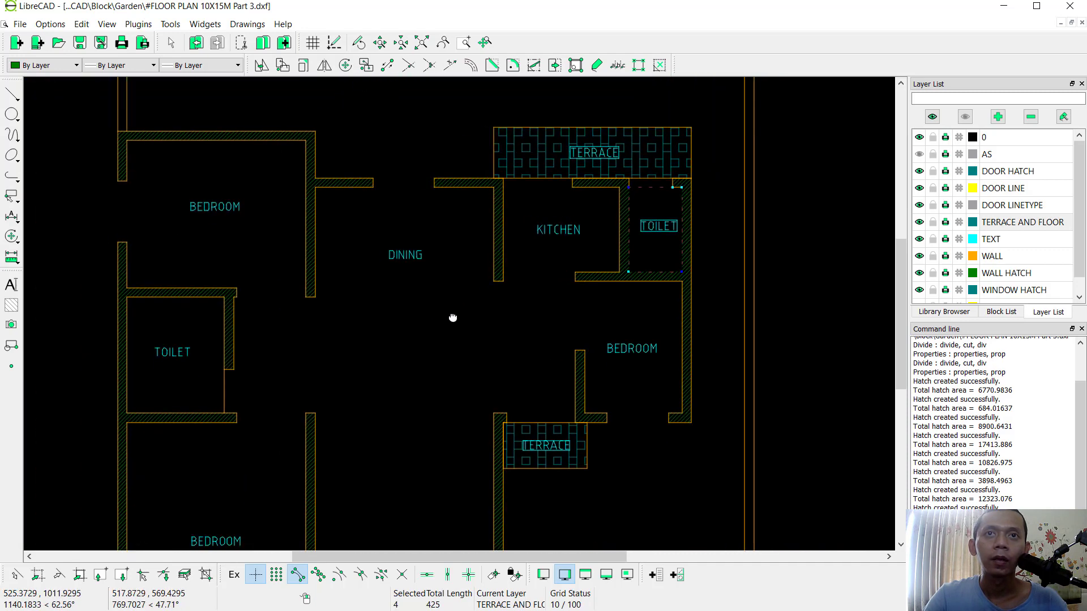
drag(664, 248, 646, 201)
middle_drag(362, 318, 480, 310)
scroll(264, 363, up, 1)
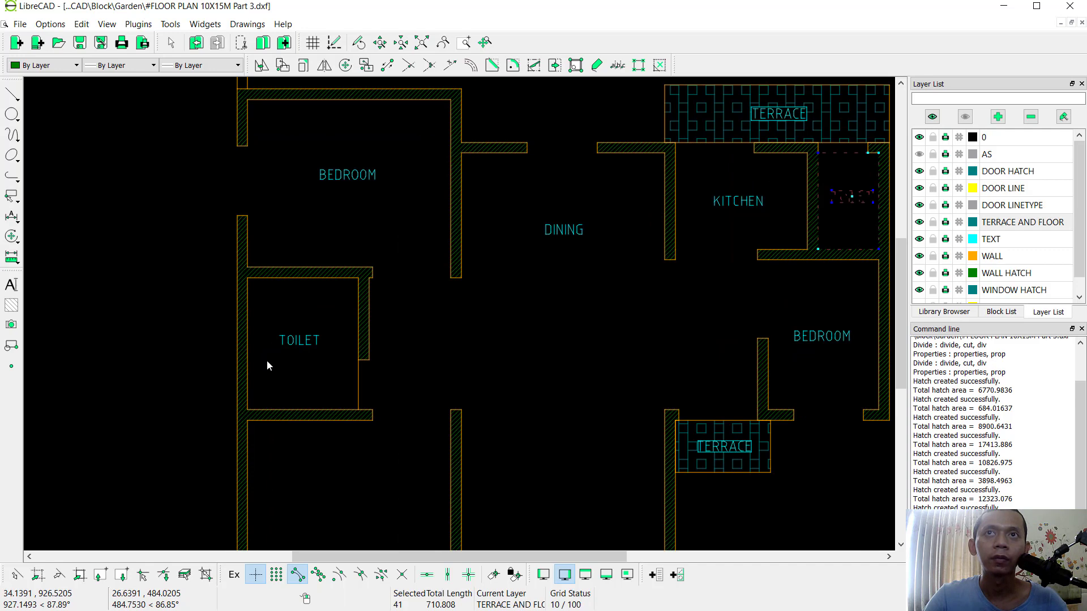
scroll(266, 360, up, 3)
drag(444, 388, 384, 362)
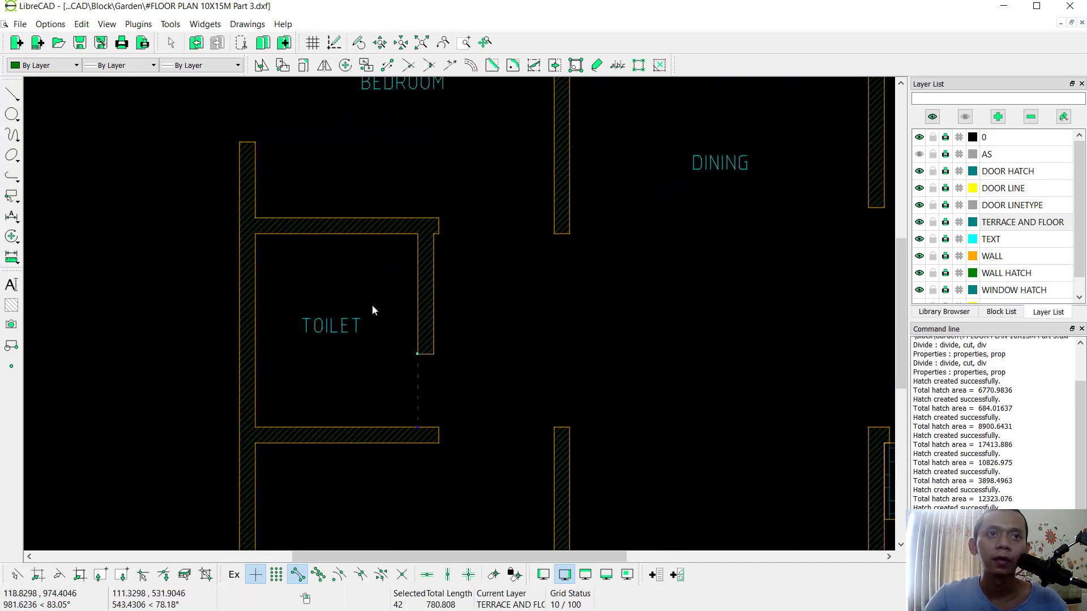
click(412, 233)
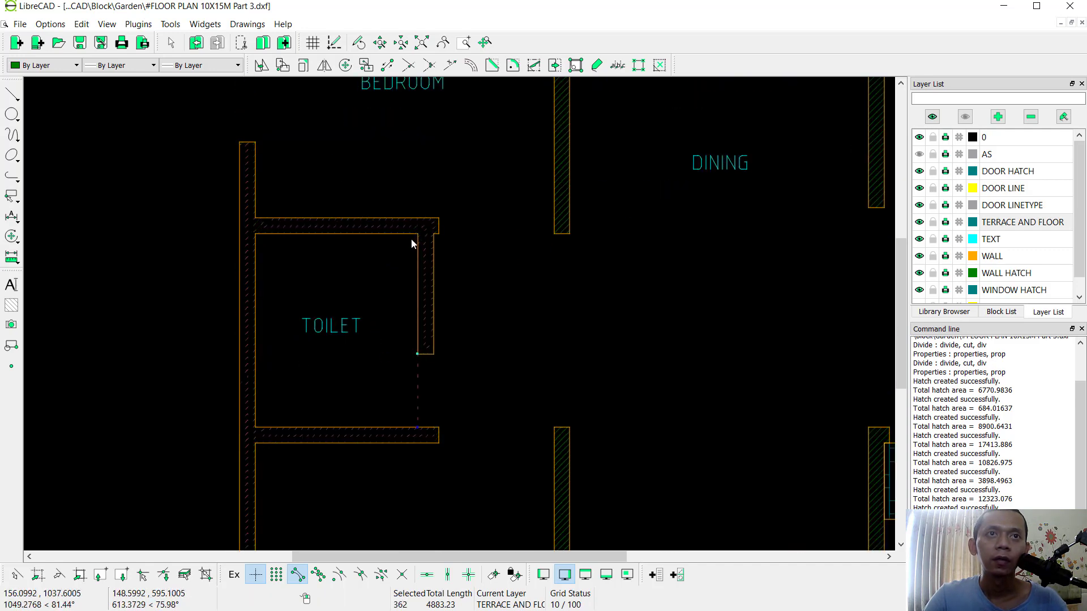
Draw a rectangle on the TEXT layer around the left TOILET label
click(12, 94)
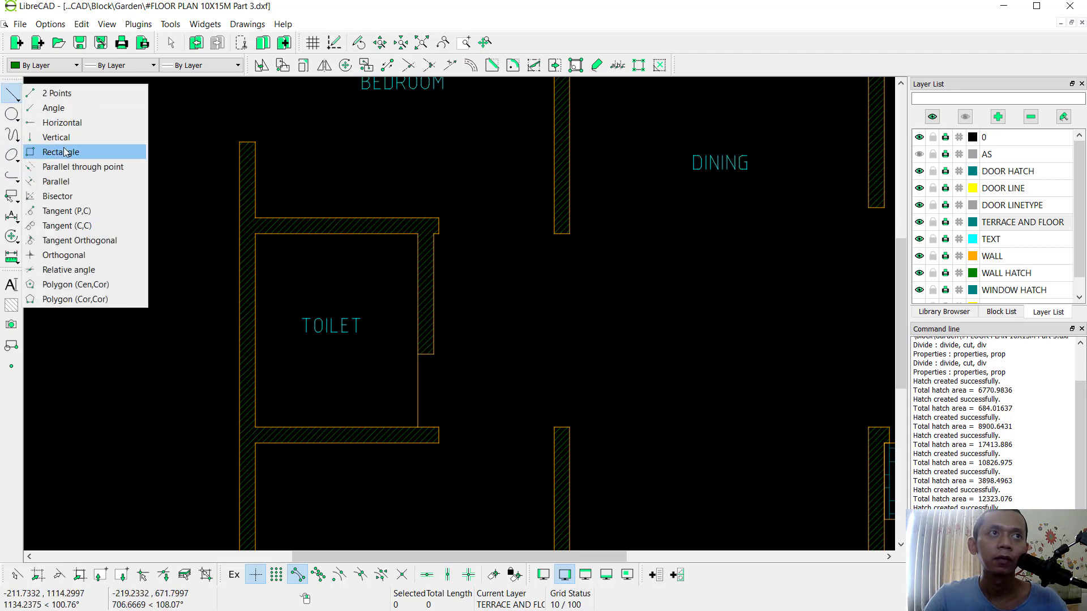
click(64, 151)
scroll(340, 296, up, 2)
click(990, 239)
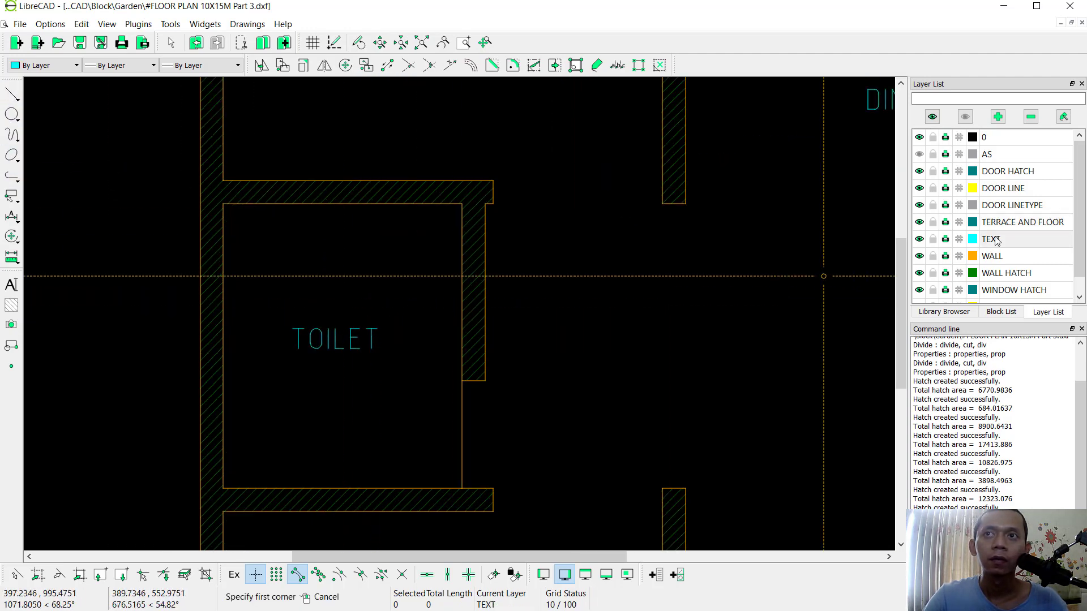
click(382, 323)
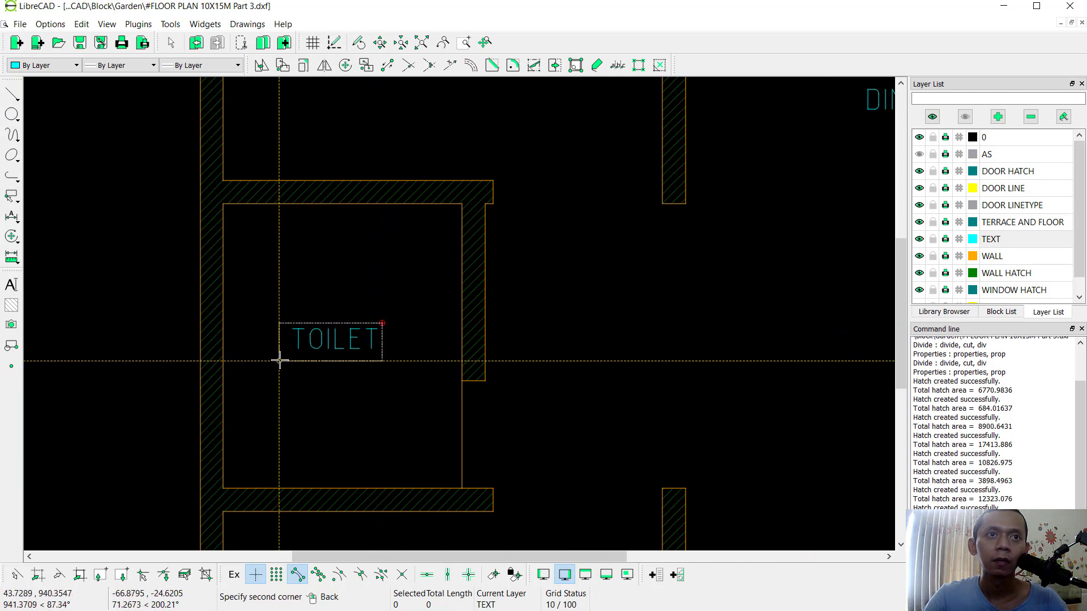
click(290, 355)
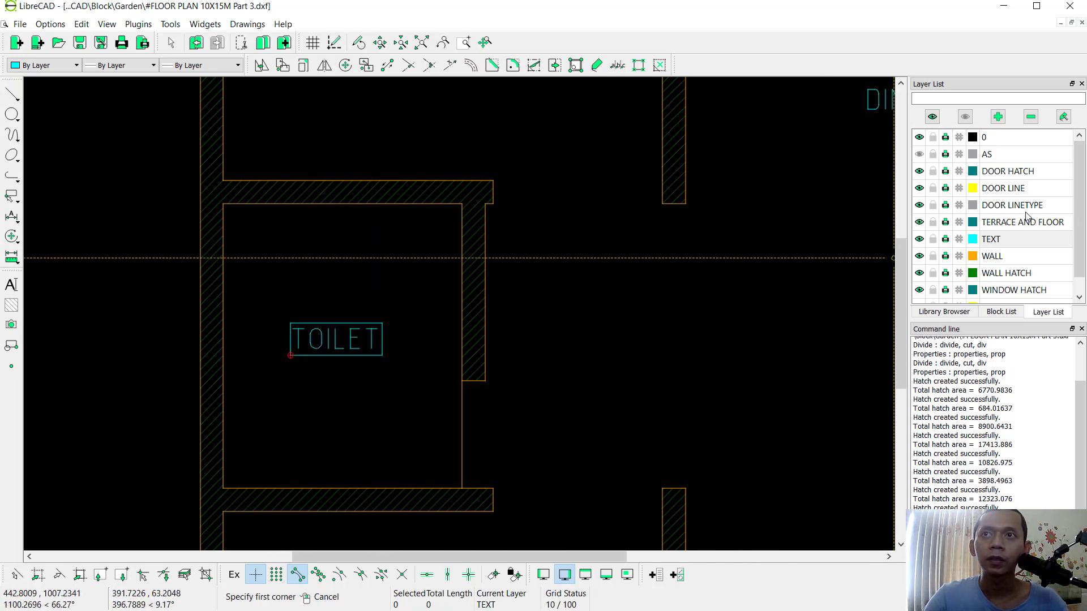
Switch to the TERRACE AND FLOOR layer and select the left toilet's doorway, wall and top lines
click(1010, 224)
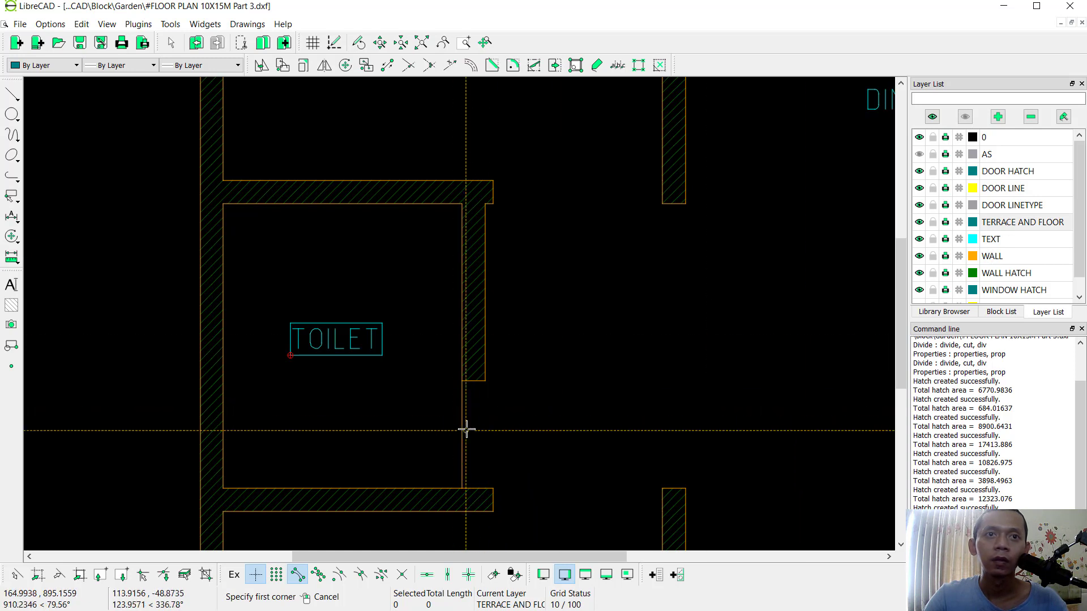
drag(508, 446, 442, 414)
click(461, 360)
click(413, 204)
click(222, 311)
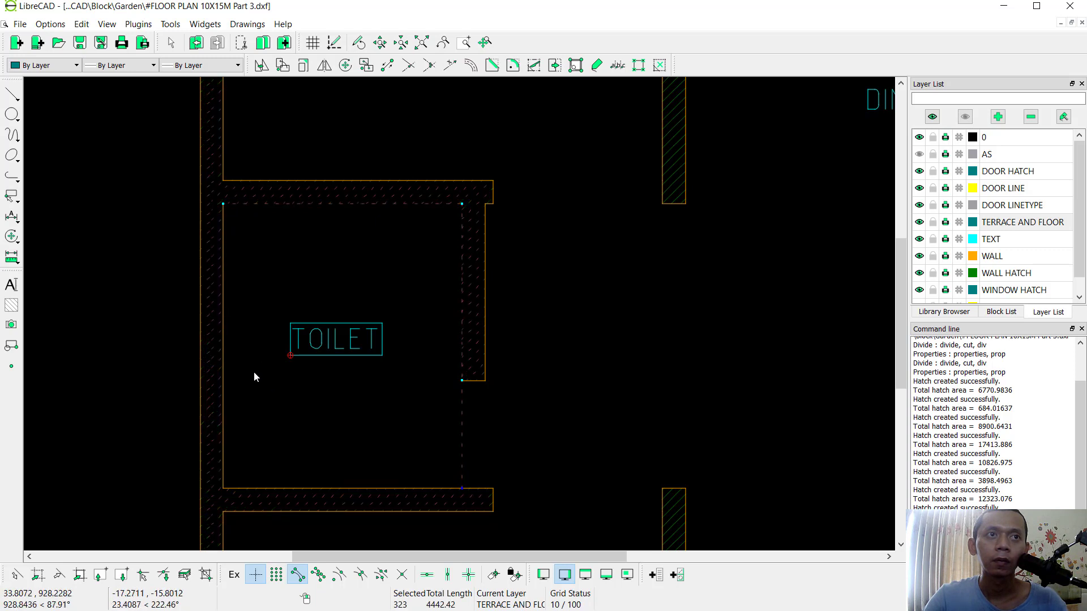
click(223, 314)
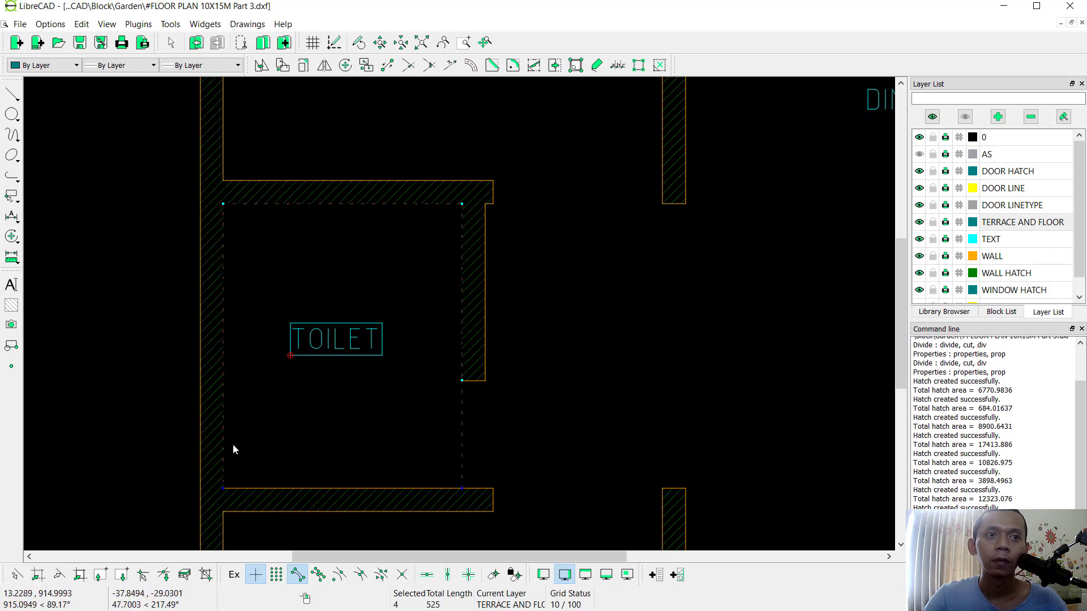
click(263, 488)
Add both TOILET labels and the right toilet's bottom, left and right lines to the selection
scroll(547, 391, down, 7)
middle_drag(648, 329, 542, 425)
click(315, 438)
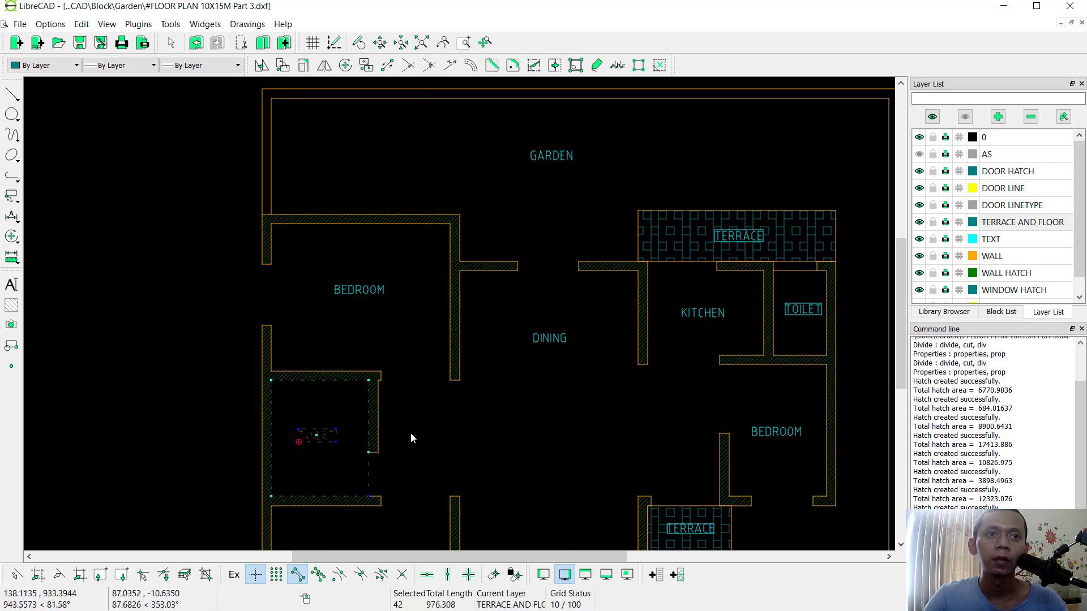
drag(798, 327, 703, 242)
scroll(790, 281, up, 3)
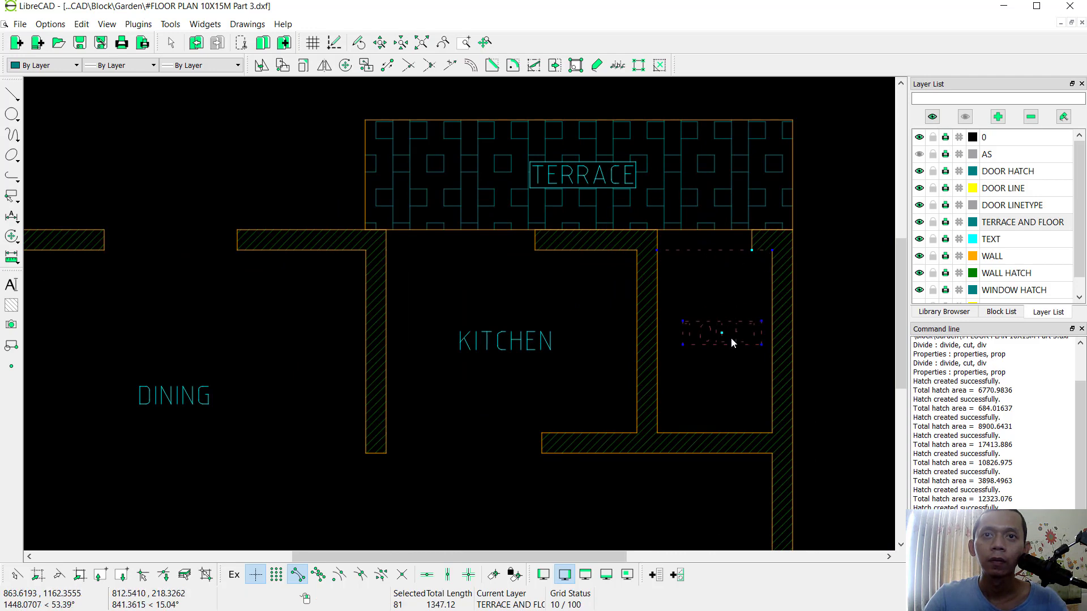
scroll(733, 437, up, 1)
click(714, 436)
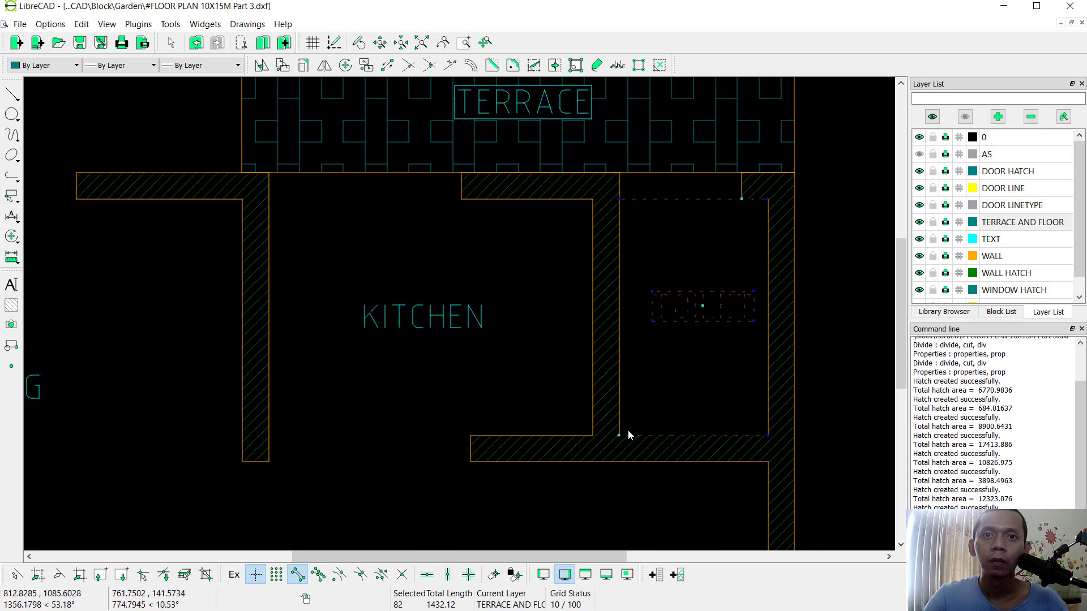
click(619, 422)
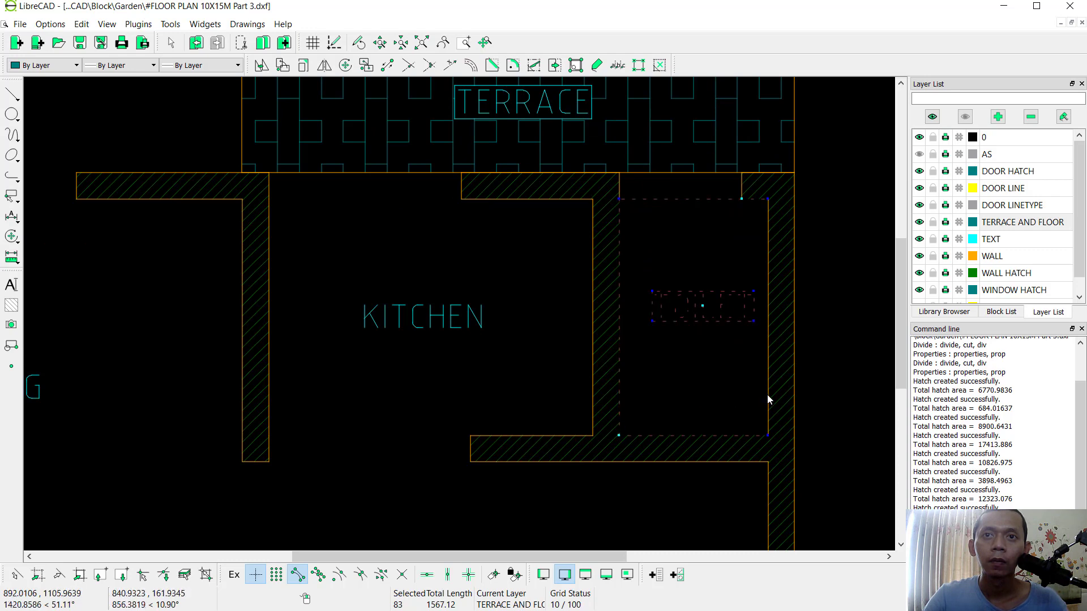
click(767, 396)
scroll(707, 385, down, 5)
middle_drag(546, 444, 583, 307)
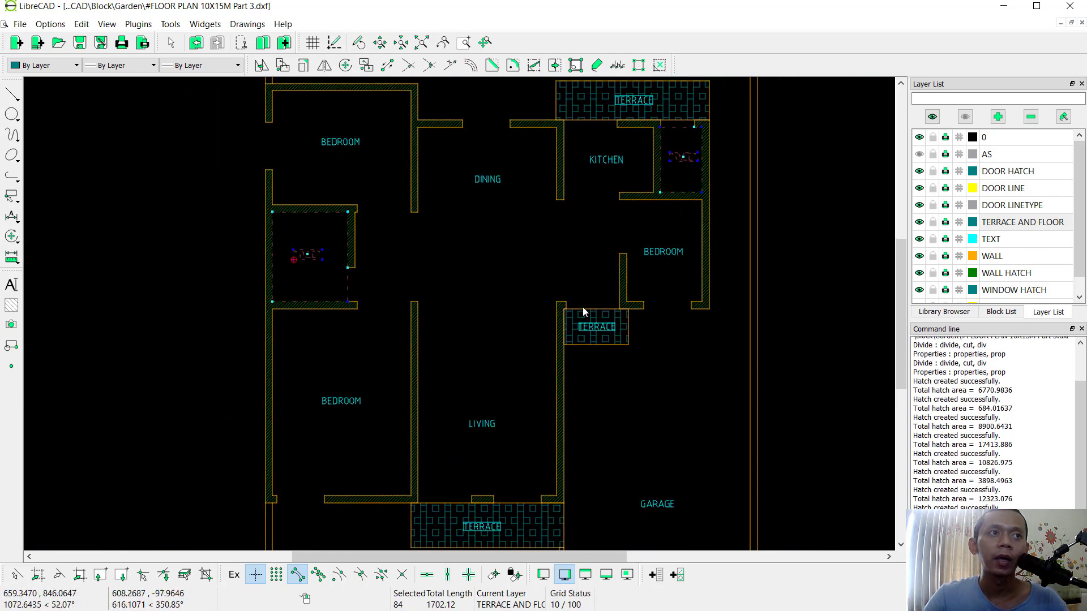
click(11, 305)
Hatch both toilet floors with the gost_liquid pattern at a new scale value
click(485, 337)
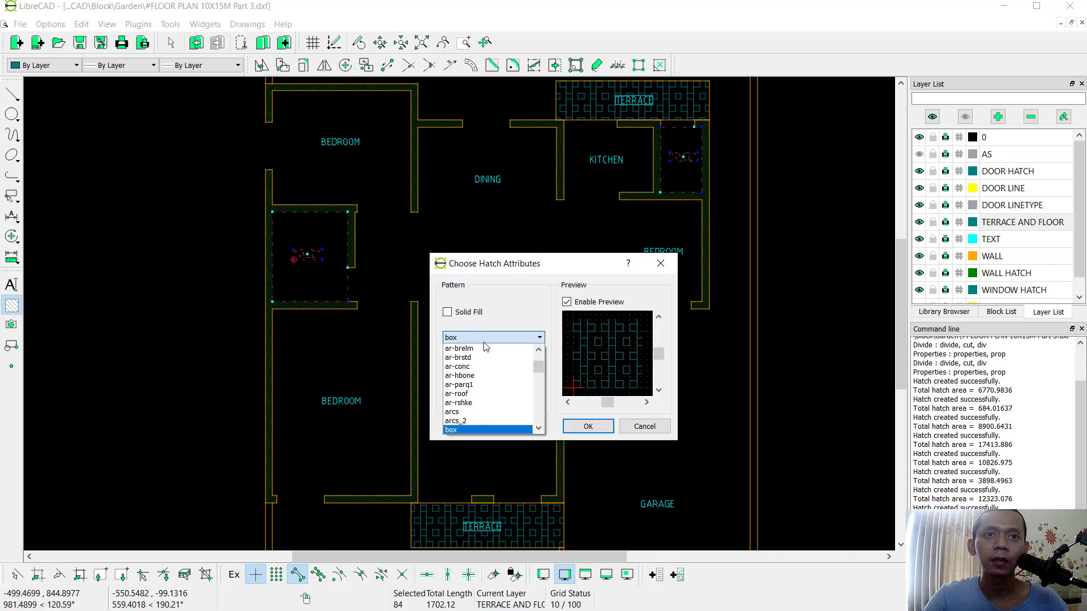
scroll(488, 368, down, 7)
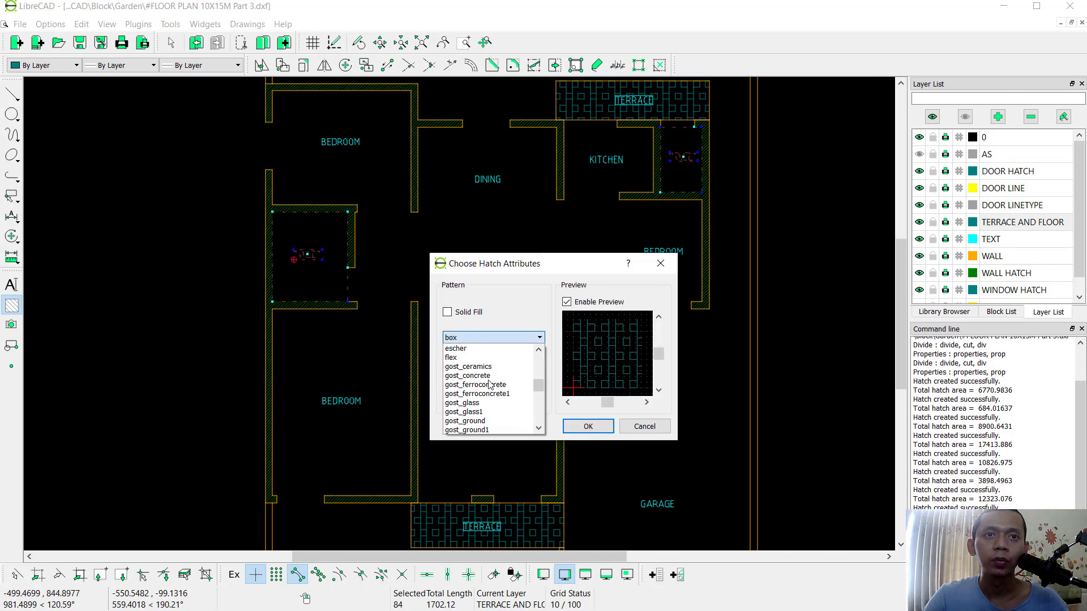
scroll(489, 382, down, 2)
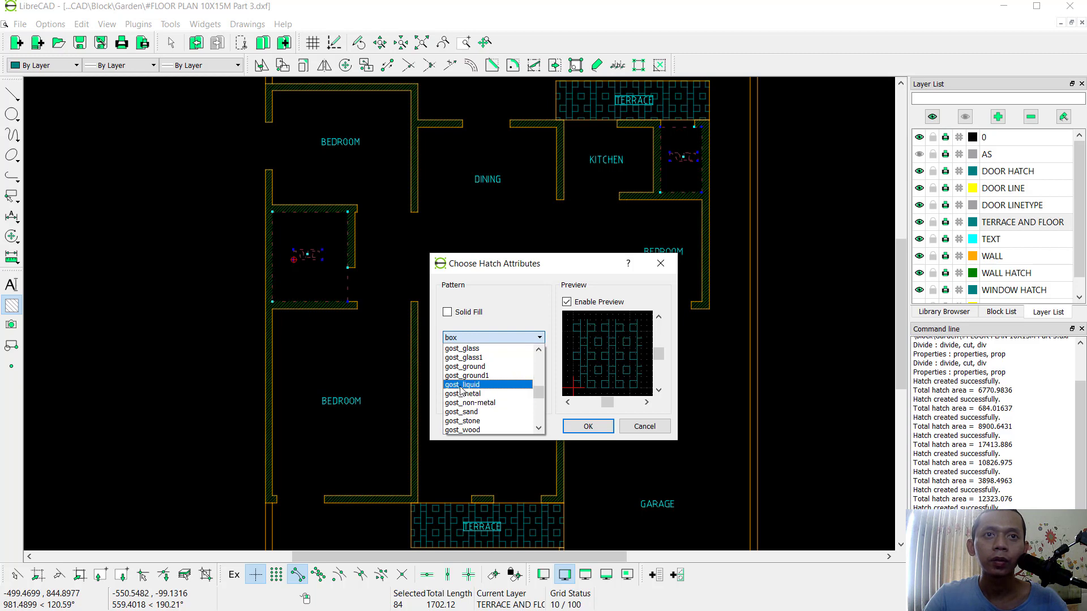
click(508, 382)
drag(485, 364, 438, 360)
text(1)
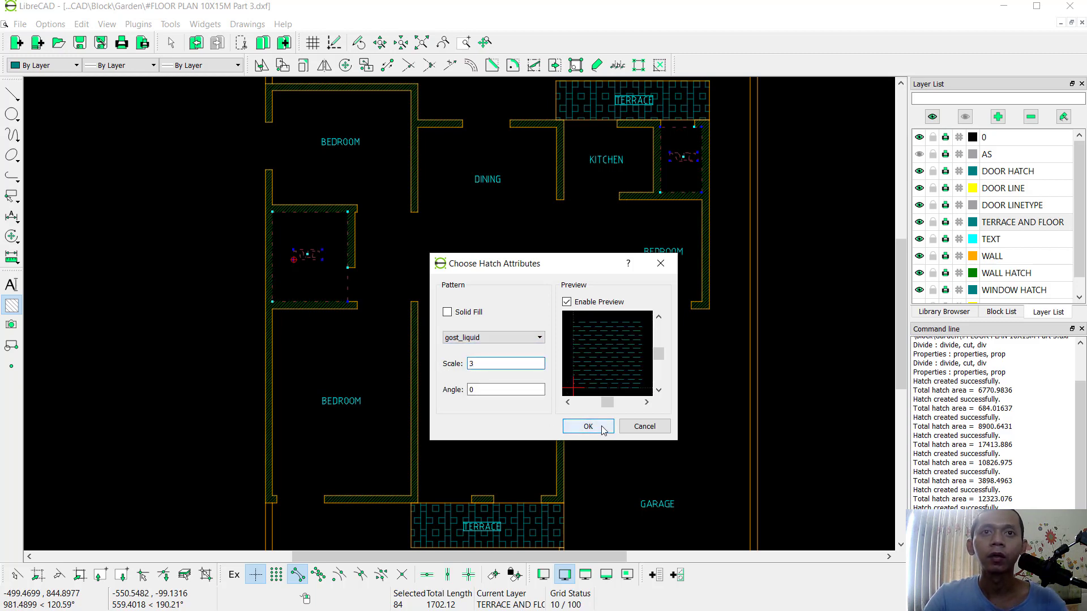
click(599, 428)
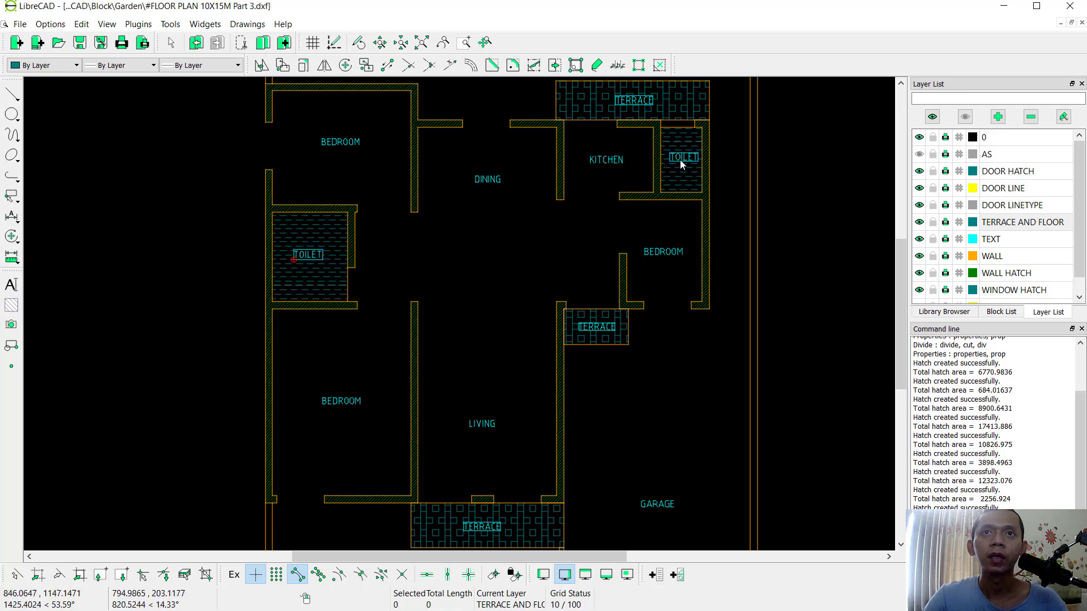
Zoom out to the whole floor plan and show the Block List panel
scroll(684, 149, down, 1)
scroll(683, 149, down, 1)
mouse_move(626, 357)
middle_down()
mouse_move(626, 313)
mouse_move(650, 260)
mouse_move(643, 289)
mouse_move(572, 331)
middle_up()
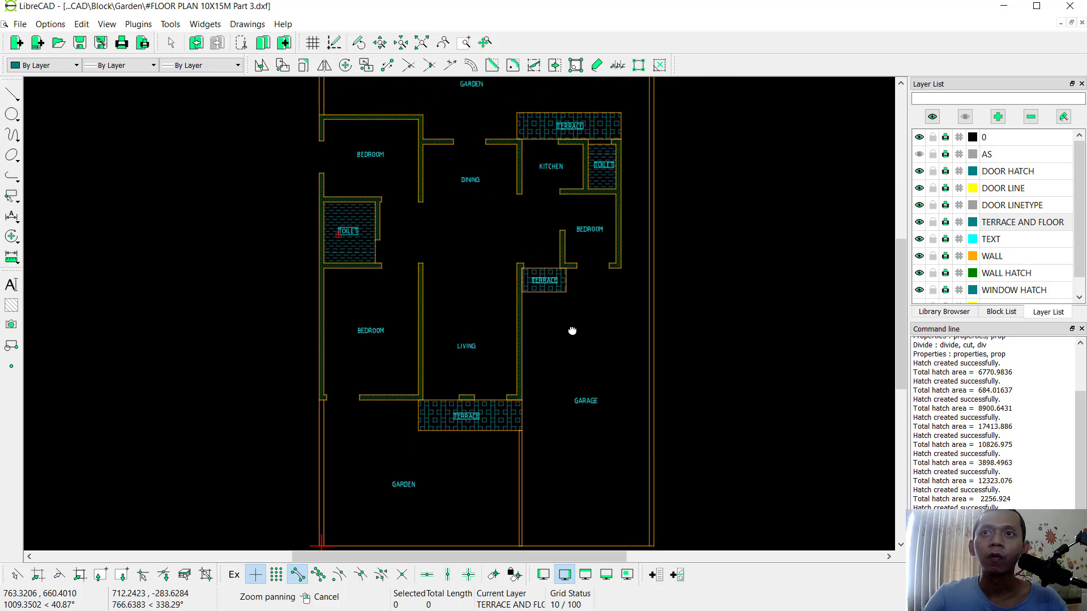
click(1000, 313)
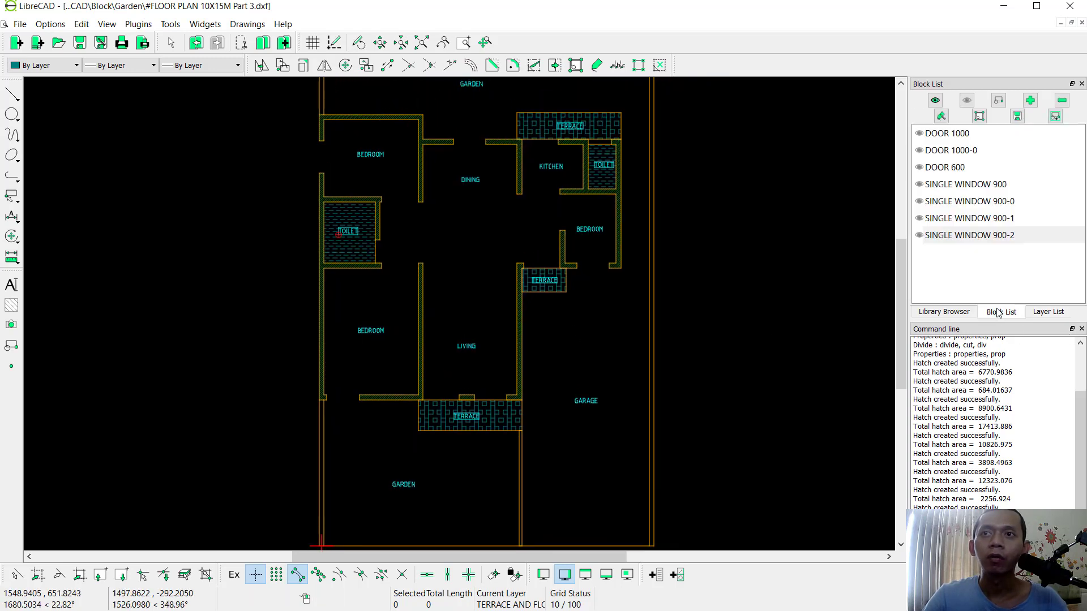
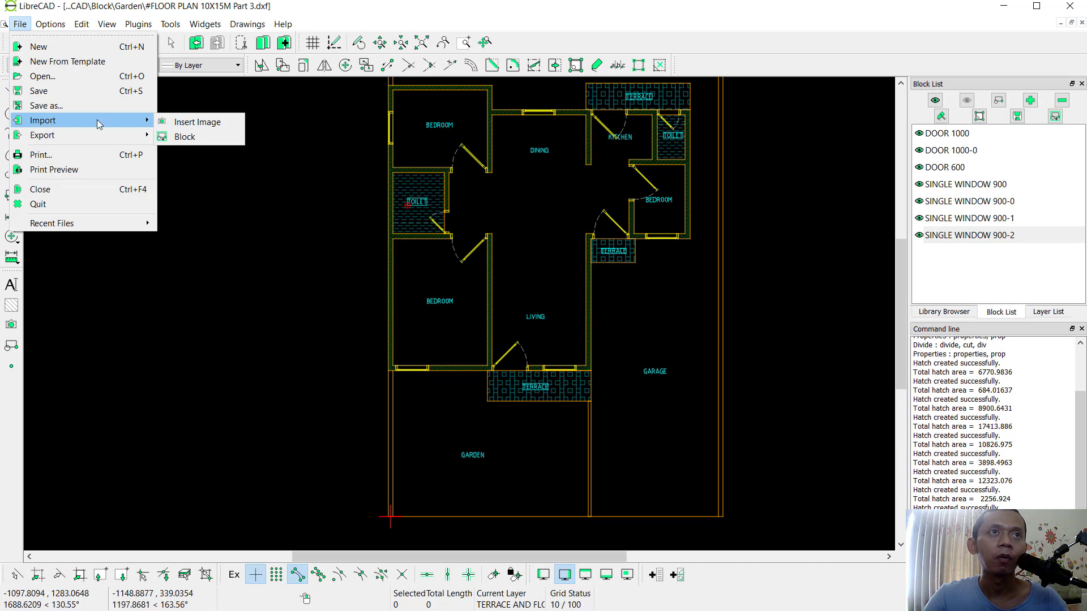
Import Tree1 Big as a block and place four big trees: two in each garden
click(205, 136)
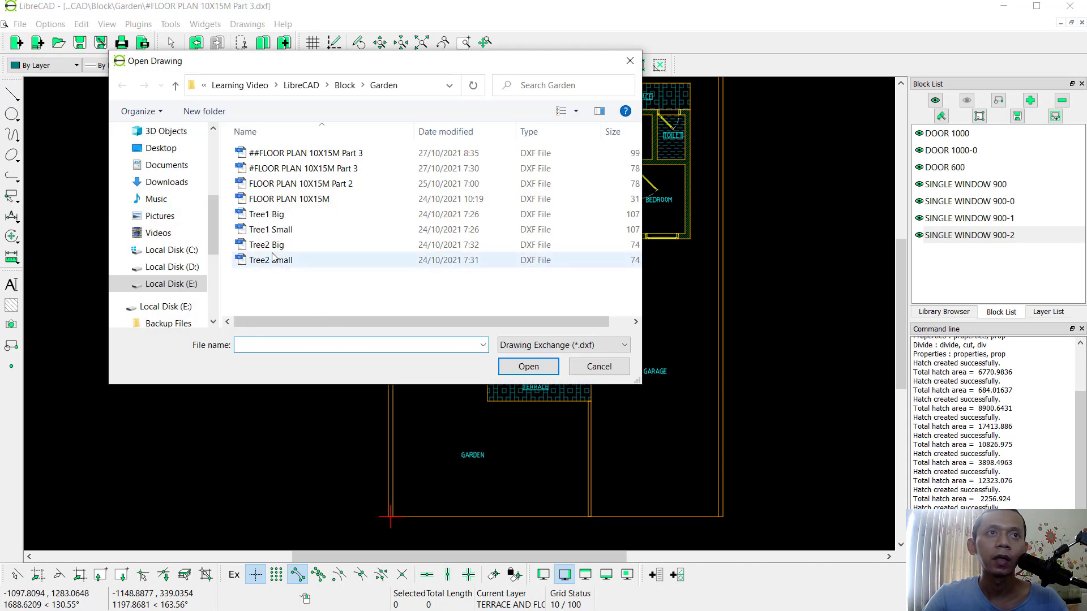
click(269, 218)
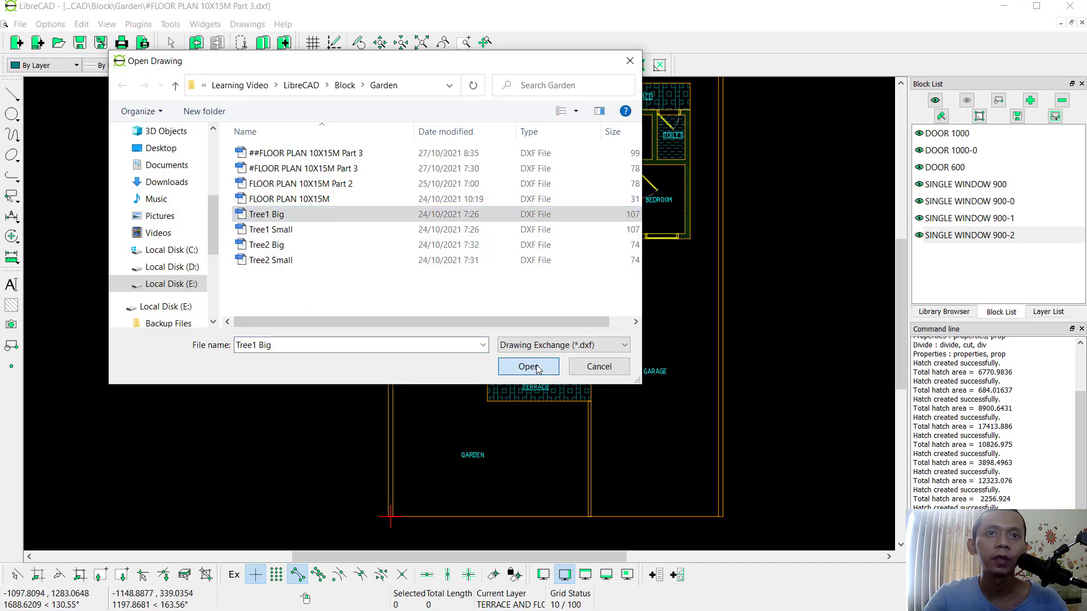
key(Return)
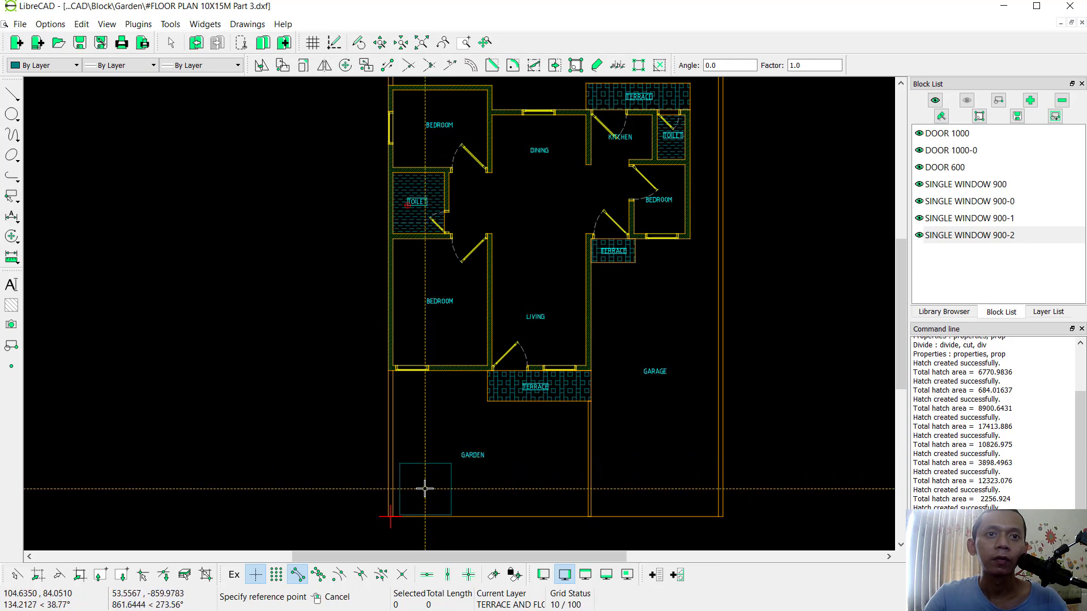
click(425, 488)
middle_drag(567, 488, 535, 475)
click(526, 473)
middle_drag(527, 312, 483, 511)
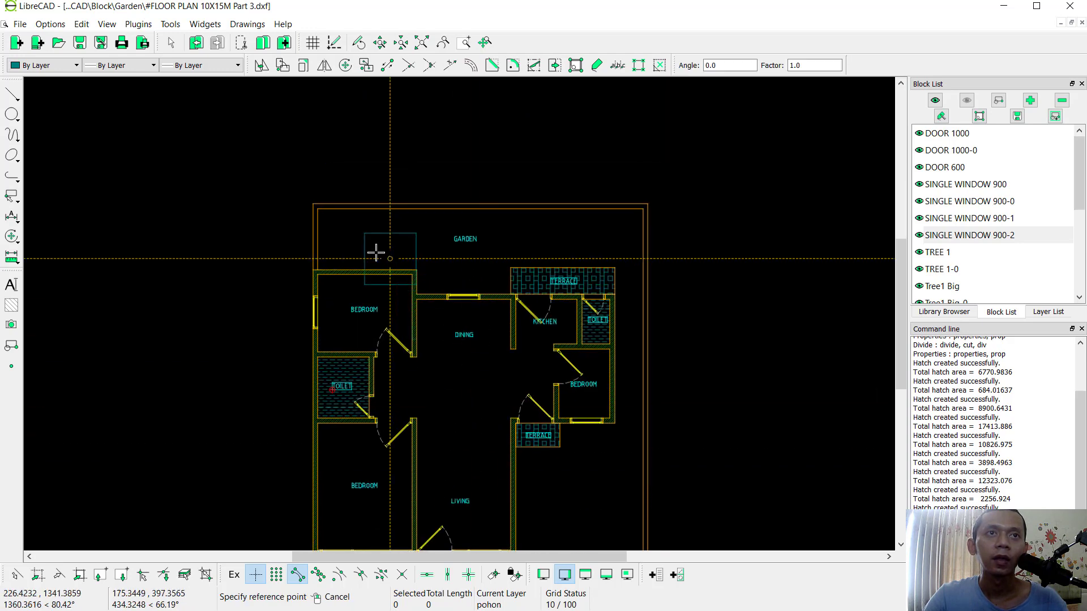
click(347, 237)
click(616, 259)
middle_drag(464, 317, 509, 202)
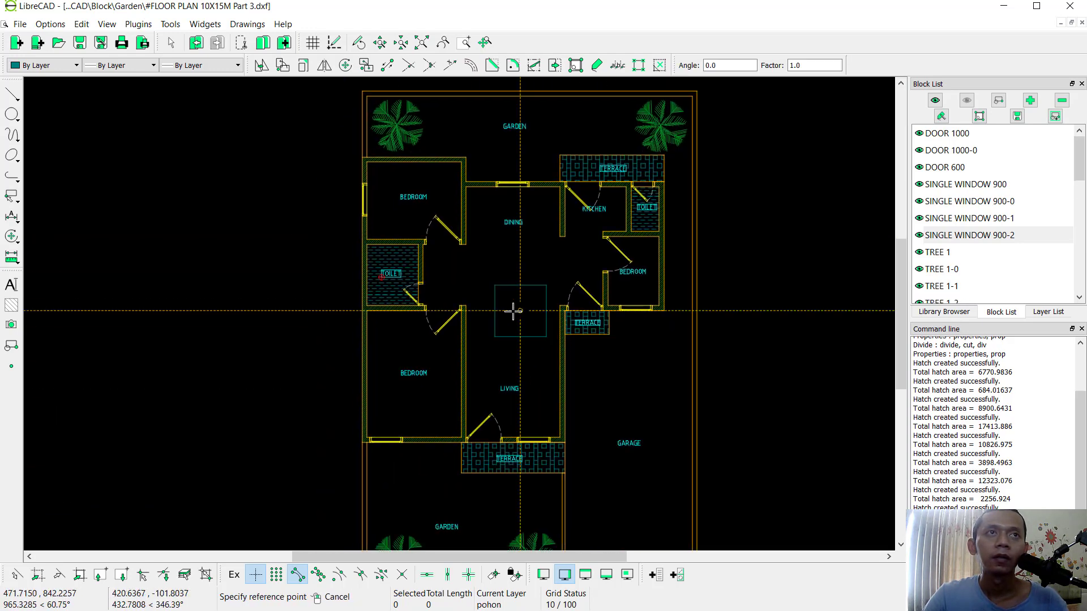
Import Tree2 Big and place one near the lower terrace and one top-centre
click(20, 23)
mouse_move(69, 120)
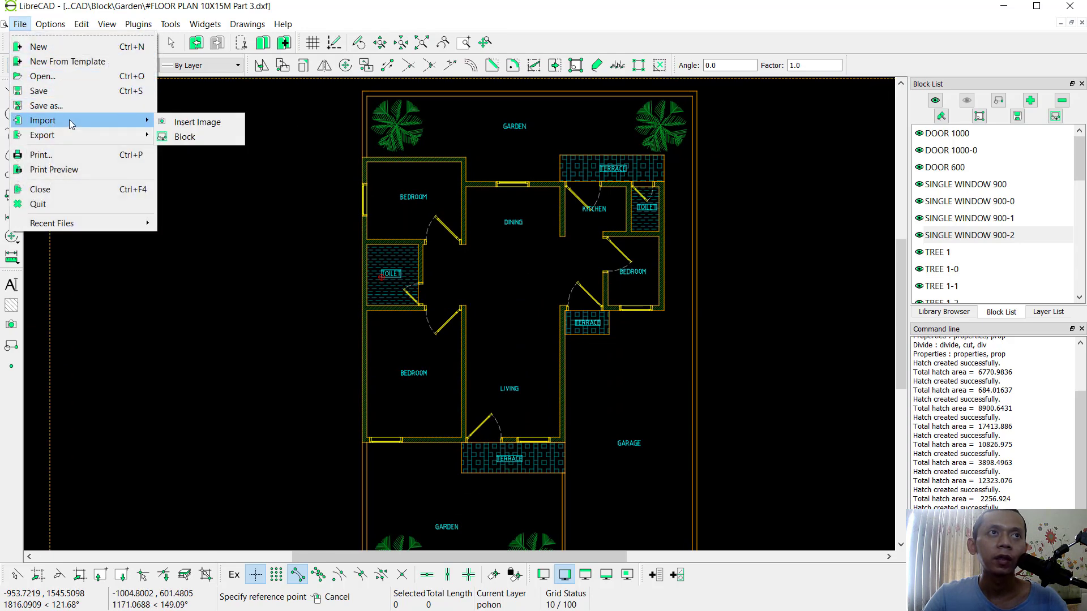
click(187, 137)
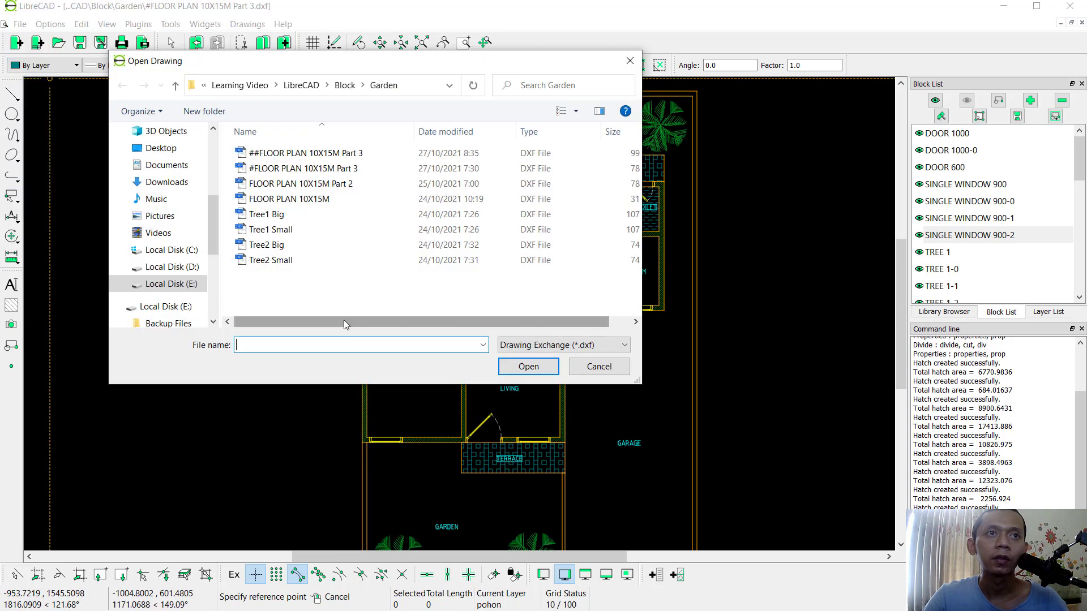
click(269, 250)
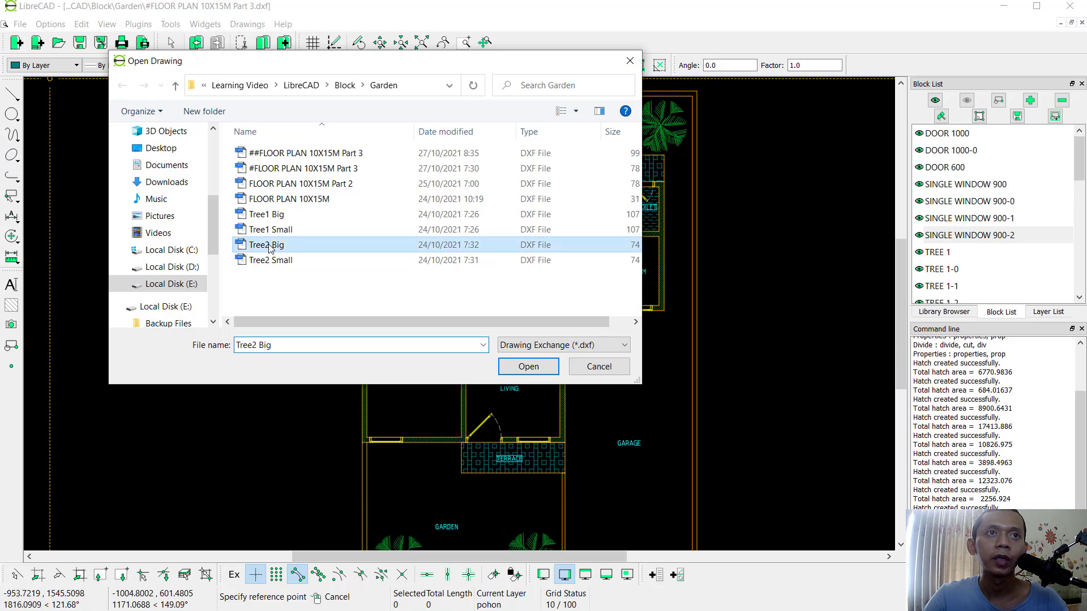
click(516, 367)
middle_drag(464, 432, 461, 299)
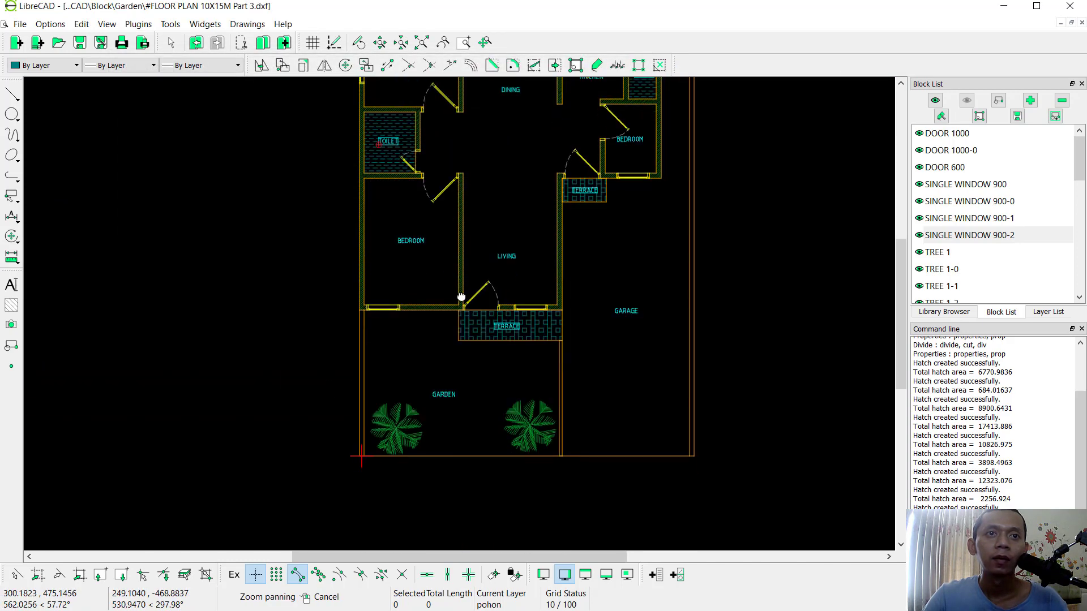
click(429, 341)
mouse_move(536, 201)
middle_down()
mouse_move(498, 345)
mouse_move(462, 413)
middle_up()
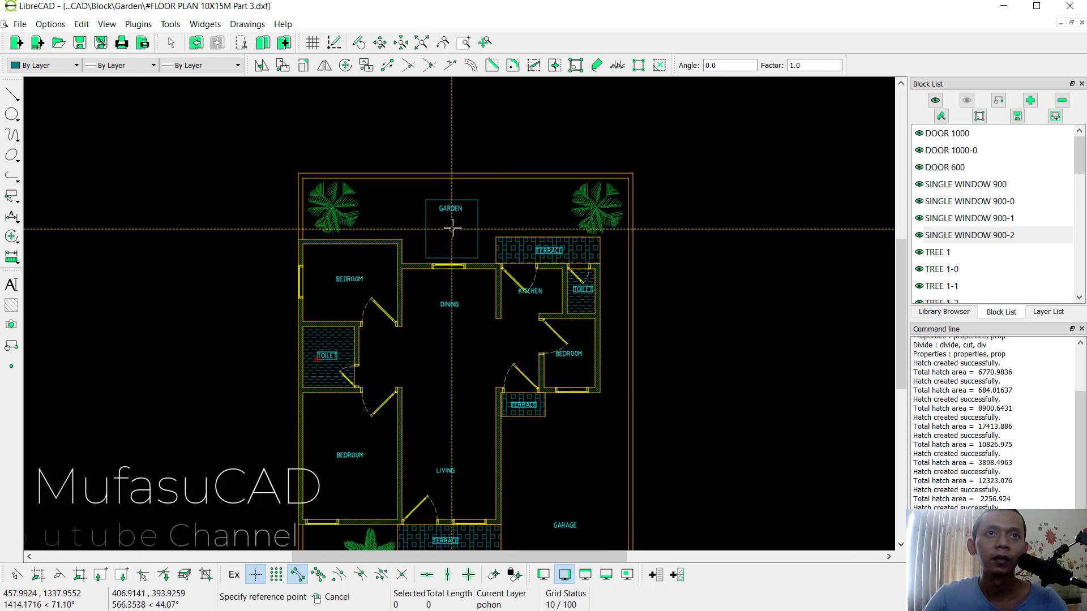
click(501, 207)
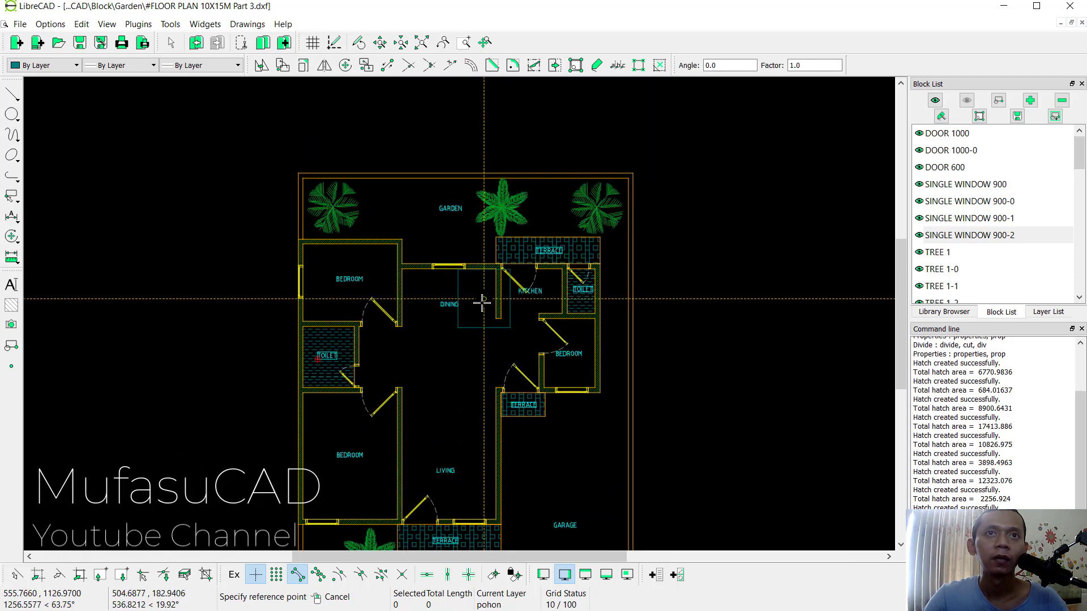
Import Tree1 Small and place four small trees across the top and lower gardens
click(20, 23)
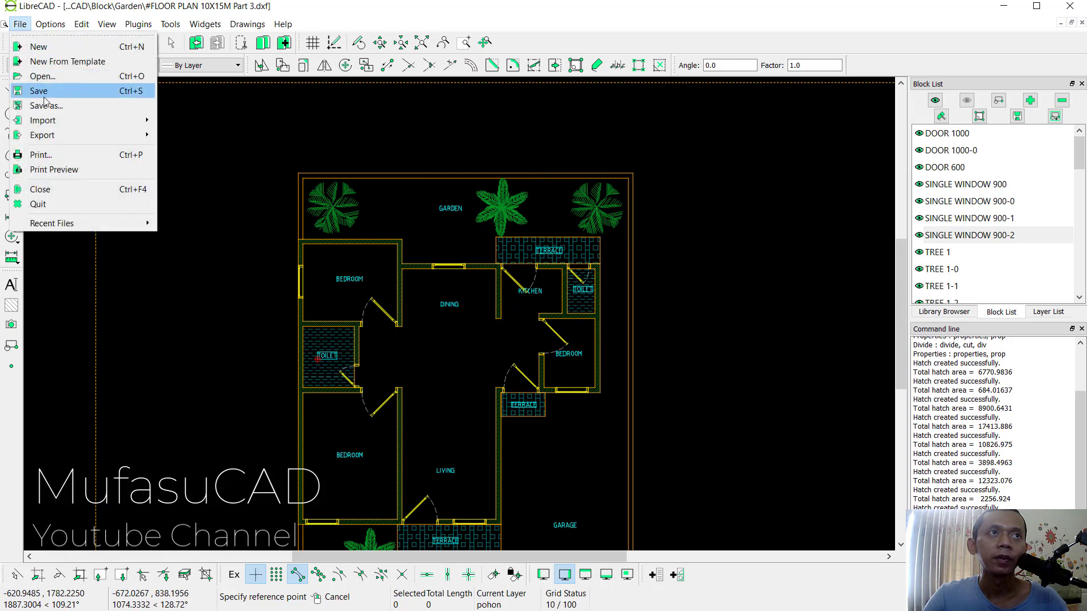
click(192, 136)
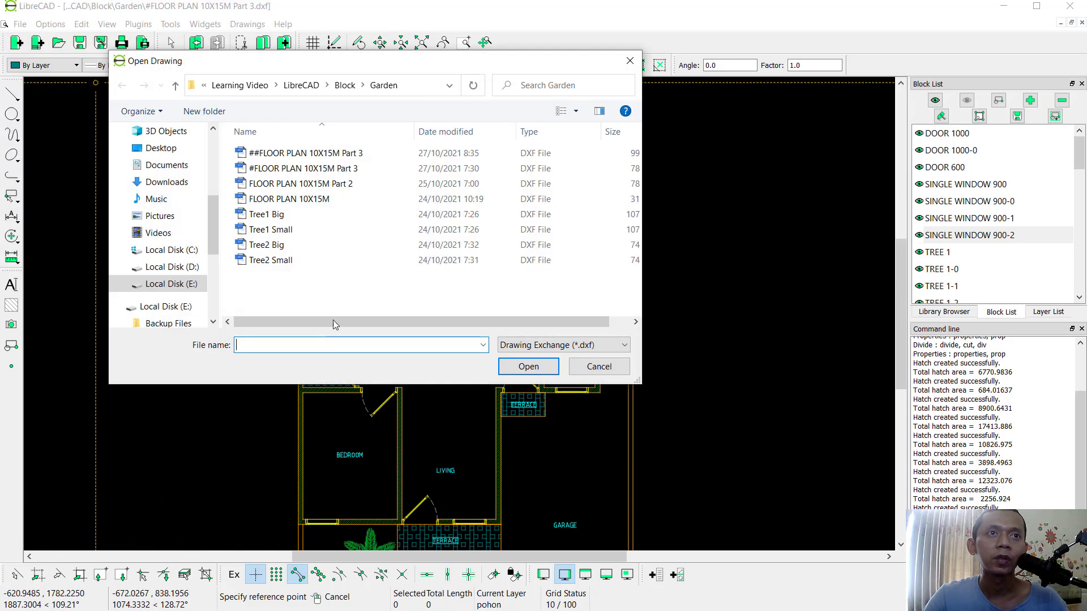
click(286, 230)
click(528, 366)
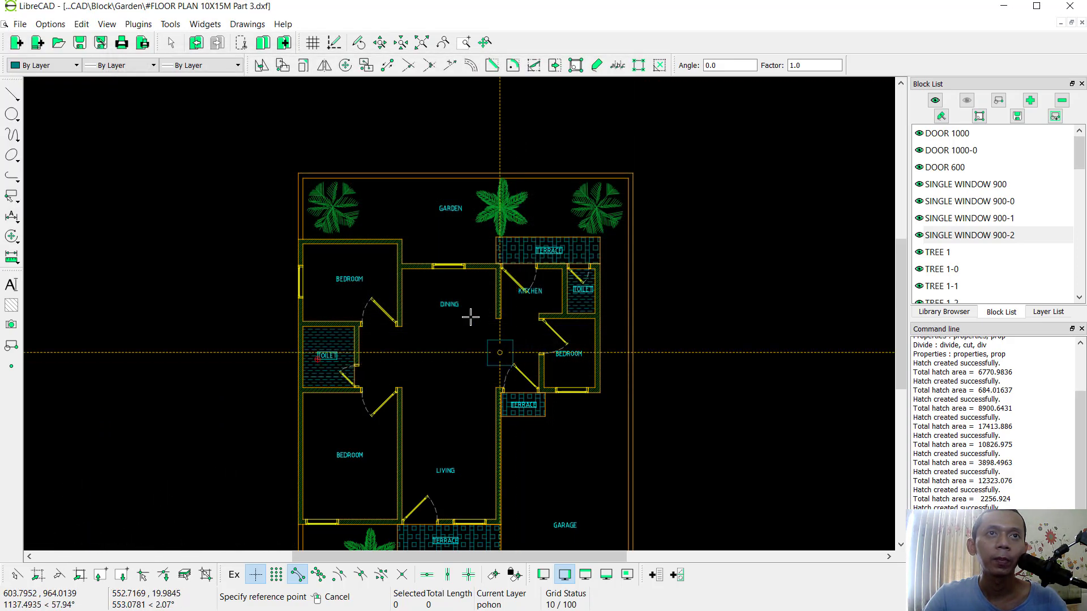
click(415, 194)
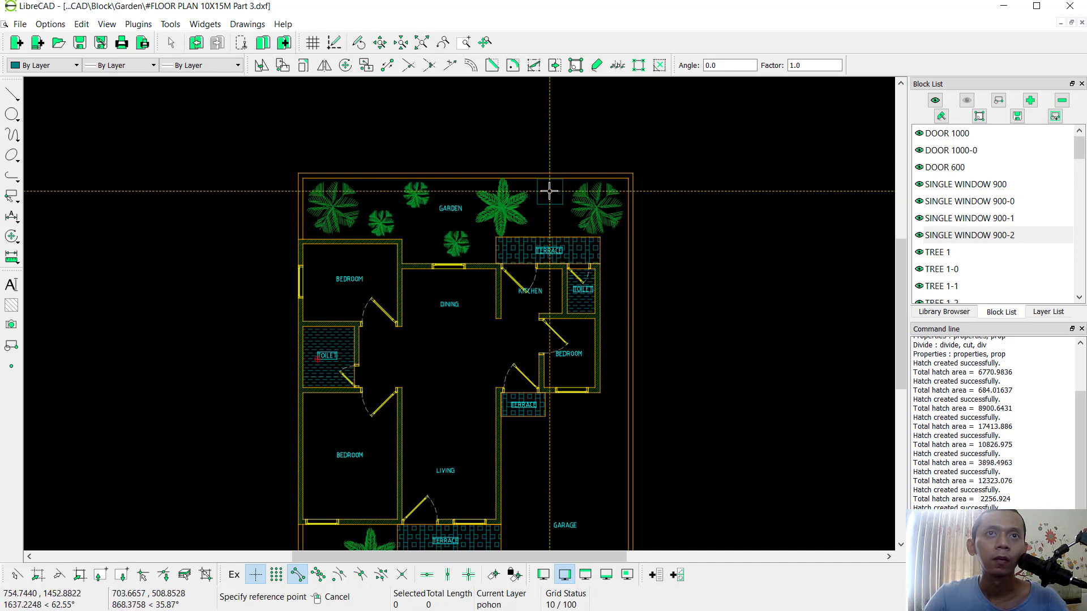
mouse_move(454, 417)
middle_down()
mouse_move(485, 298)
mouse_move(554, 177)
middle_up()
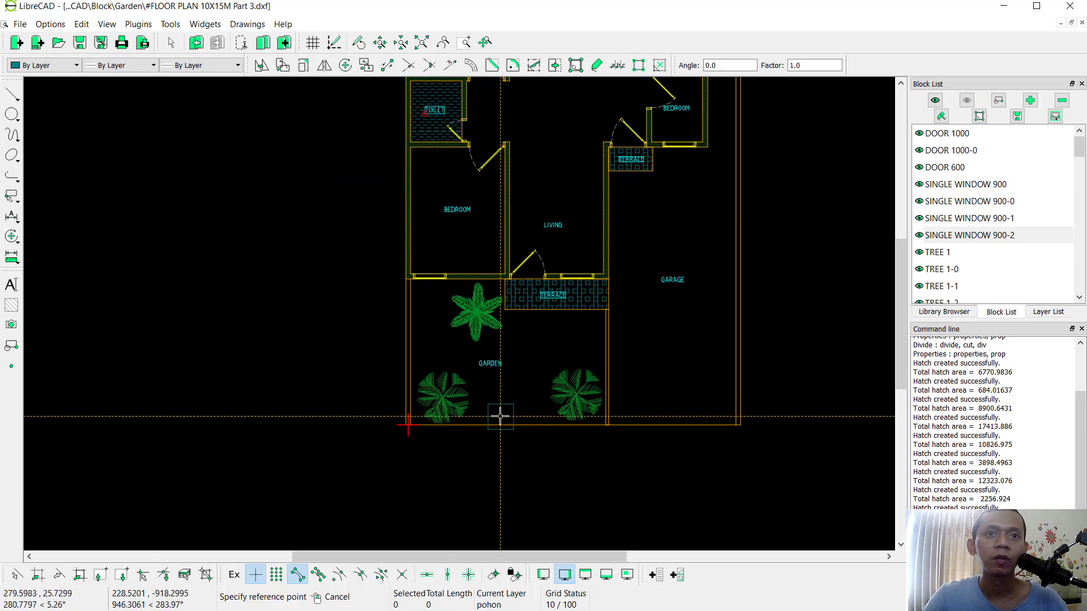
click(491, 405)
click(587, 326)
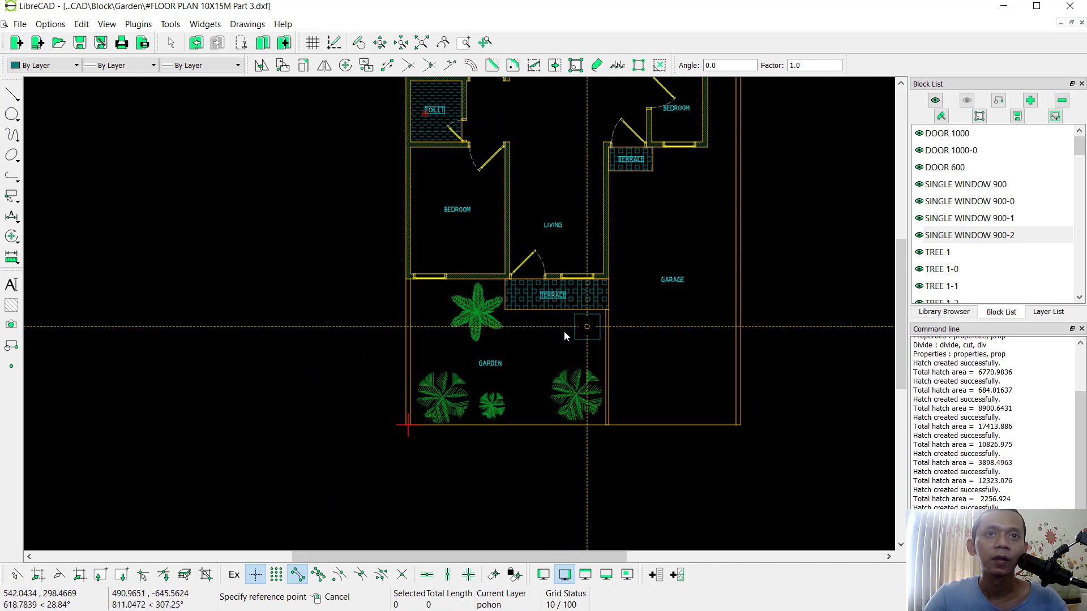
click(426, 298)
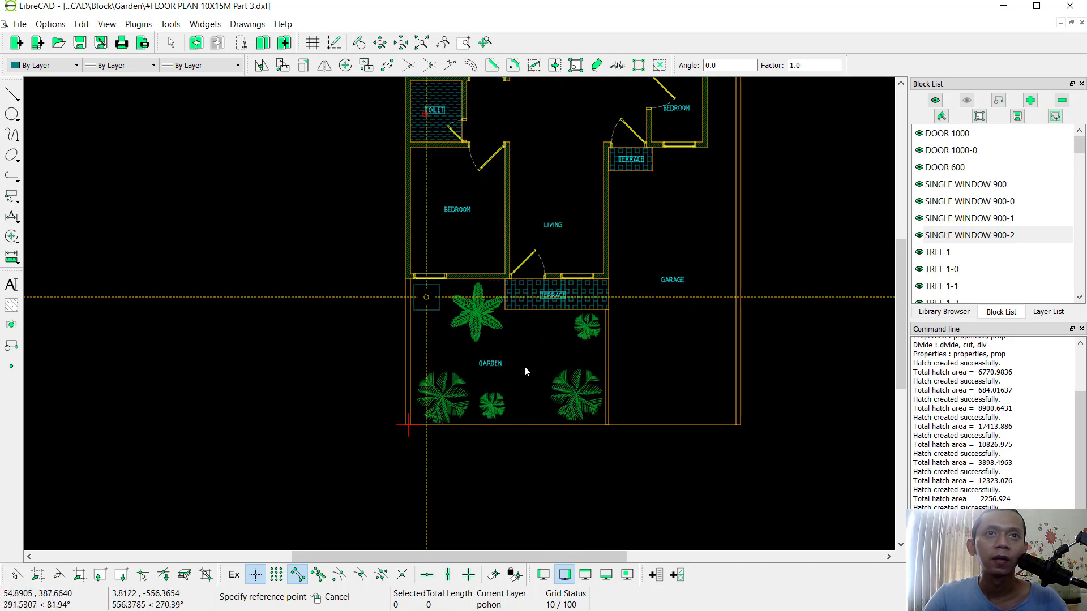
middle_drag(544, 336, 538, 372)
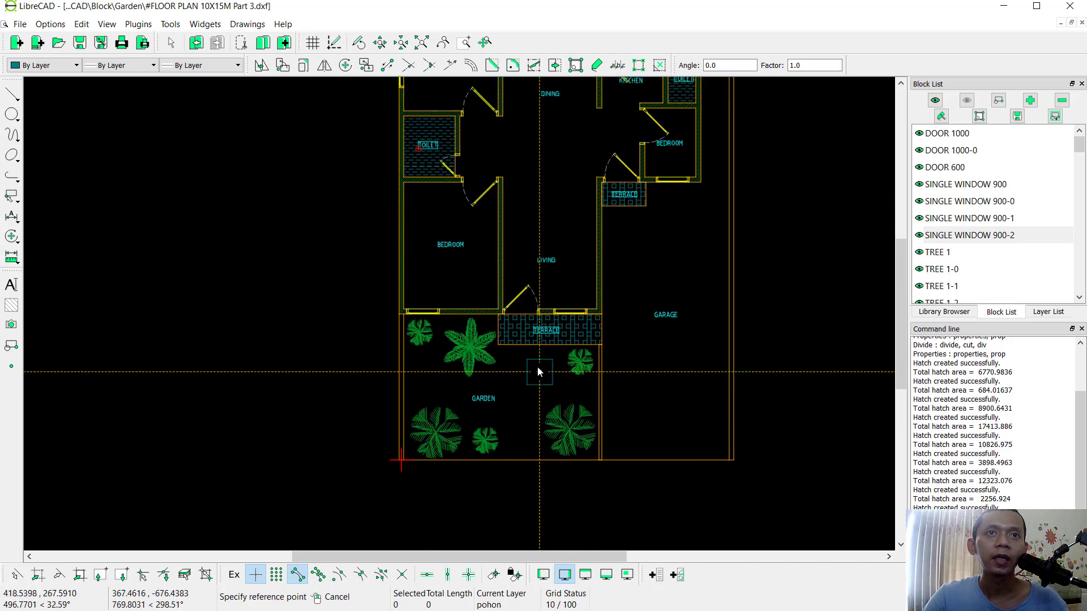
Import Tree2 Small and place three star-shaped trees in the lower and top gardens
click(19, 24)
mouse_move(50, 124)
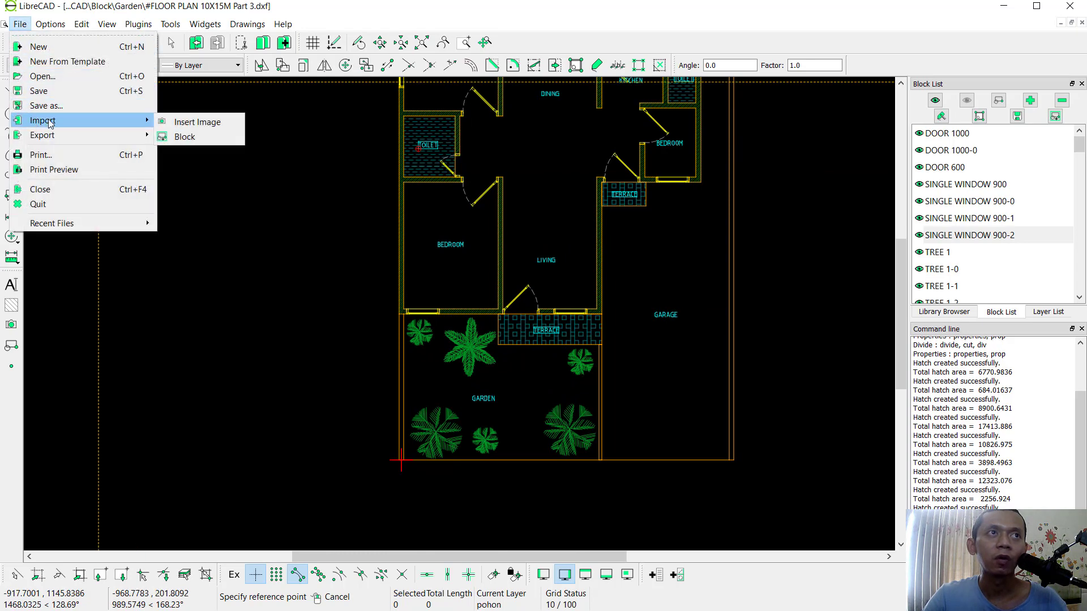
click(206, 142)
click(263, 260)
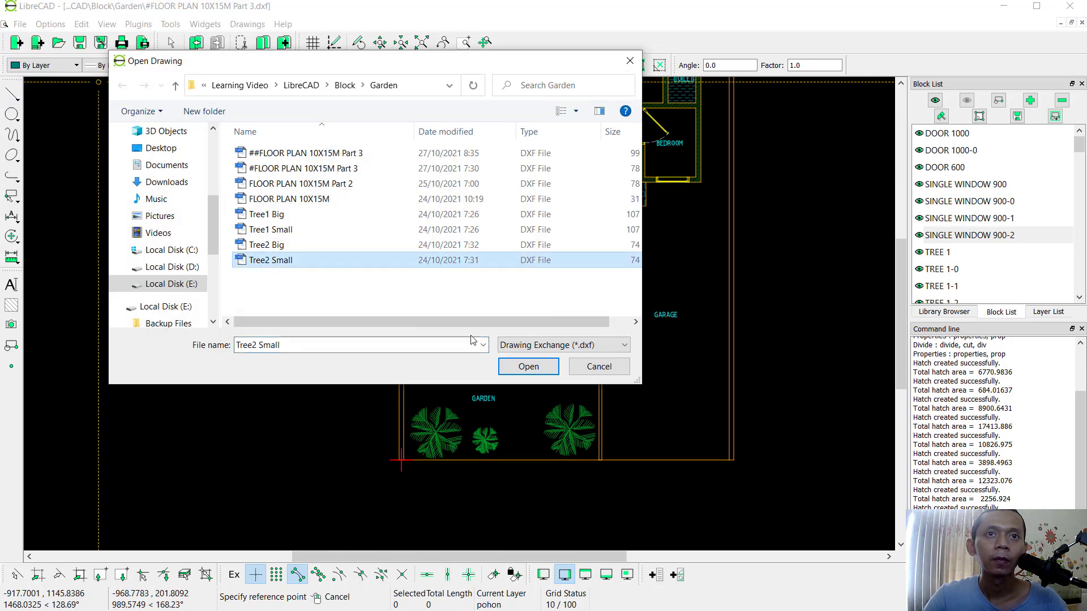
click(527, 368)
click(433, 378)
click(535, 367)
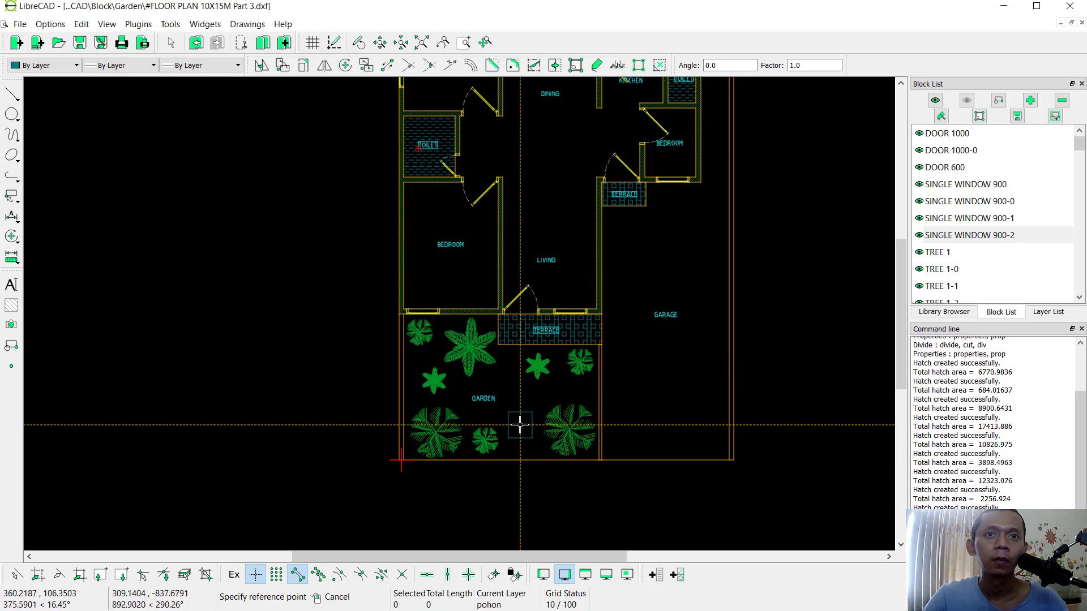
middle_drag(588, 336, 512, 454)
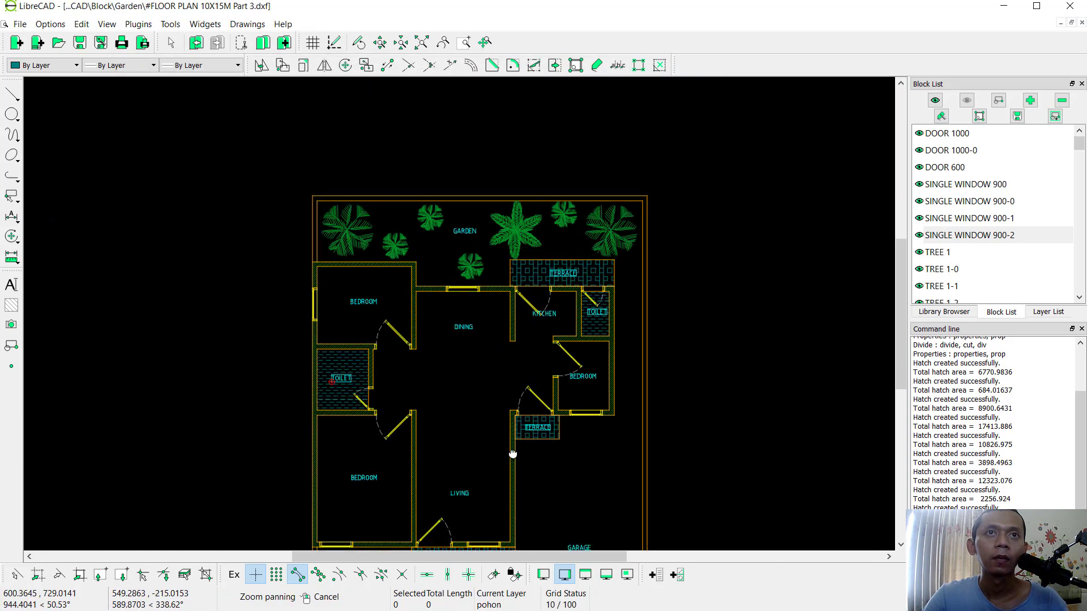
click(437, 253)
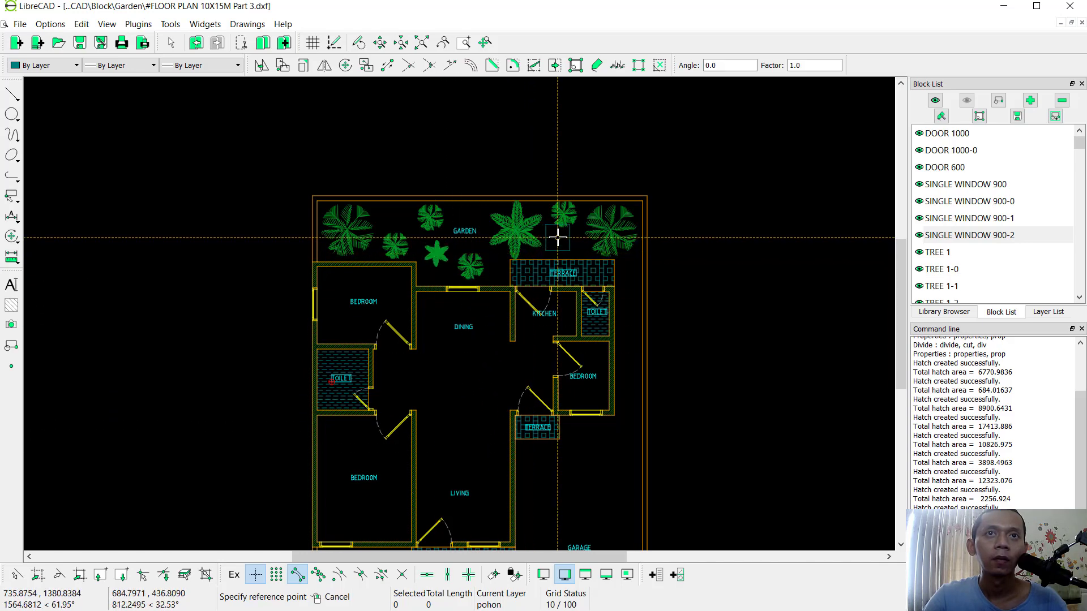
middle_drag(619, 308, 621, 250)
middle_drag(683, 286, 686, 231)
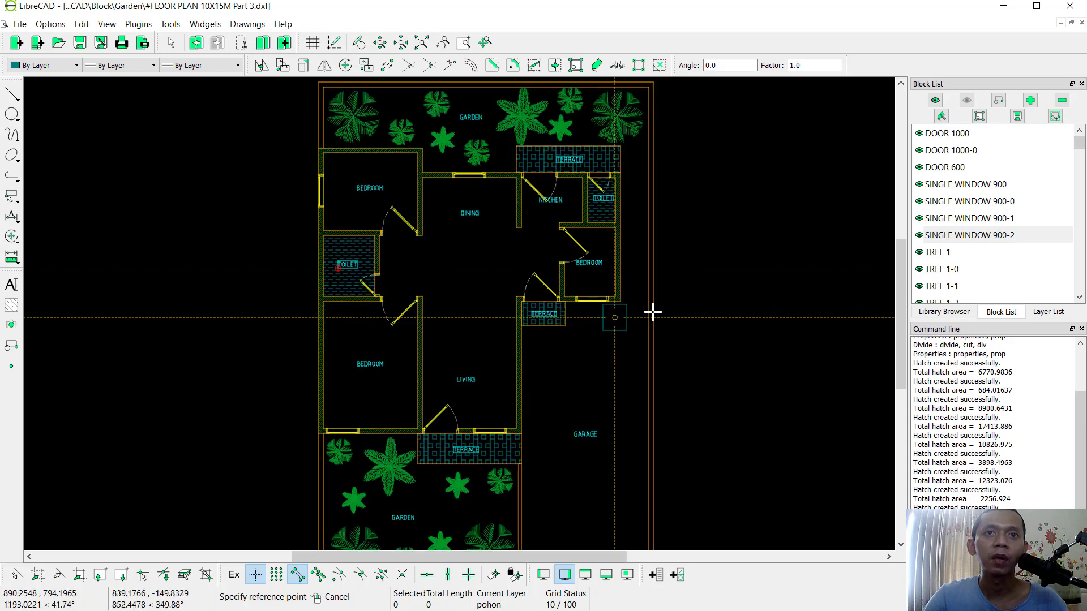
scroll(663, 306, down, 3)
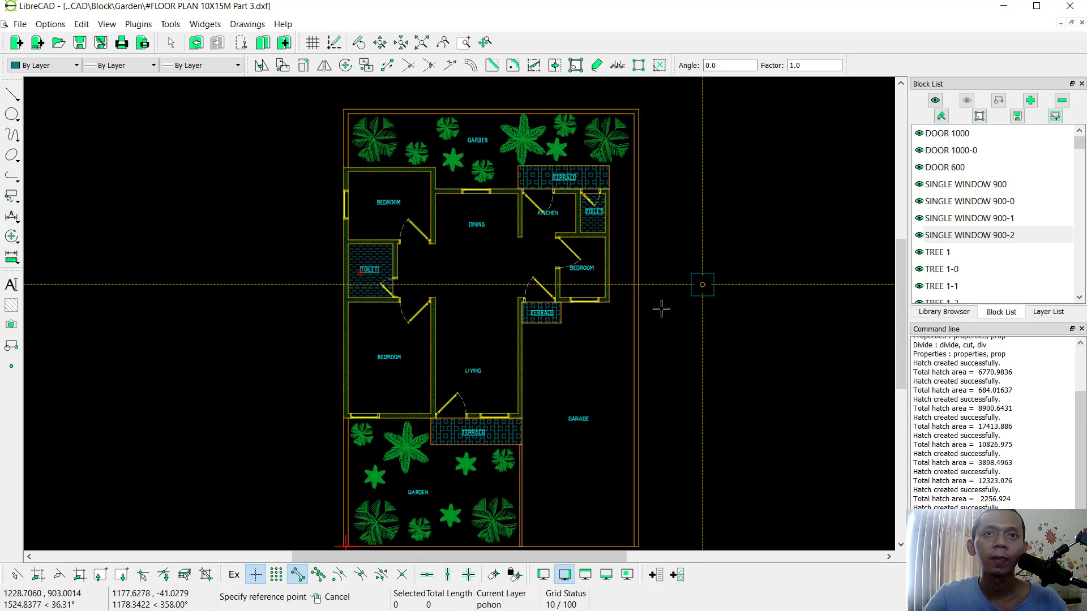
scroll(573, 223, up, 6)
middle_drag(493, 195, 492, 208)
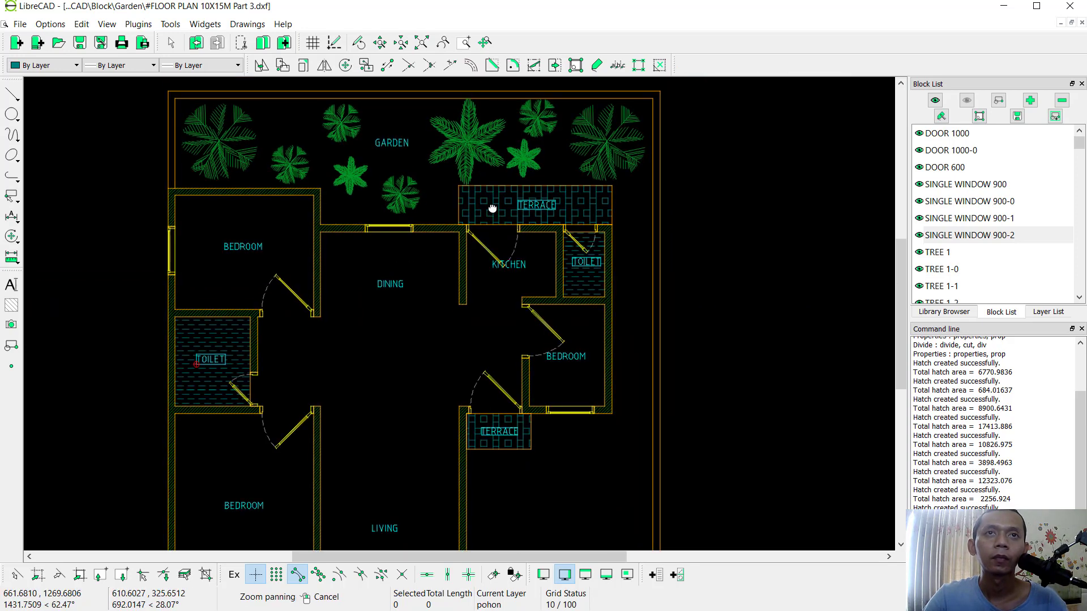
scroll(494, 211, down, 2)
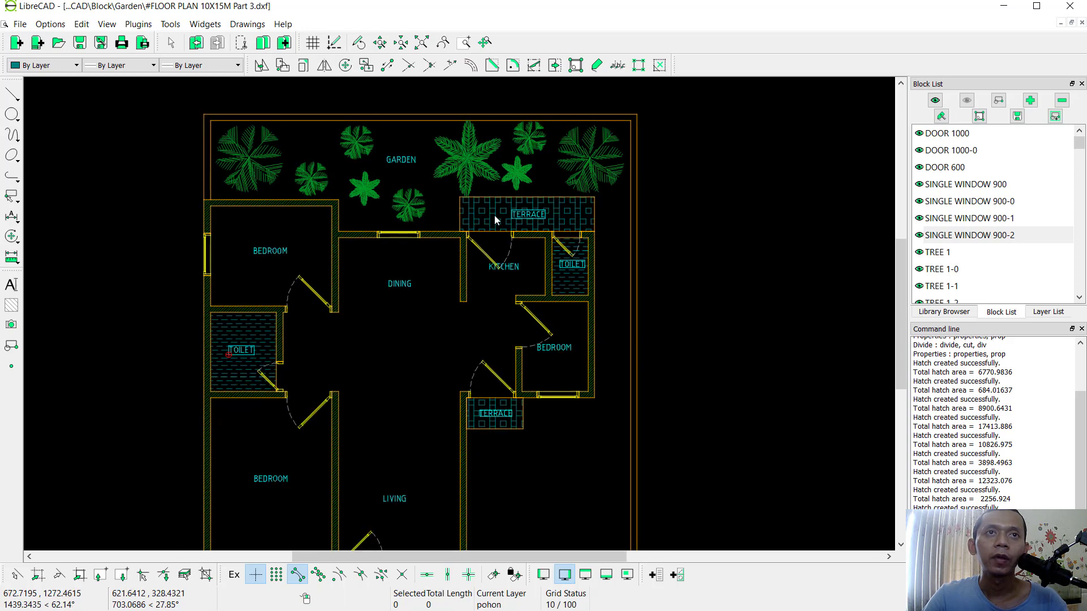
middle_drag(447, 335, 477, 251)
scroll(465, 284, down, 2)
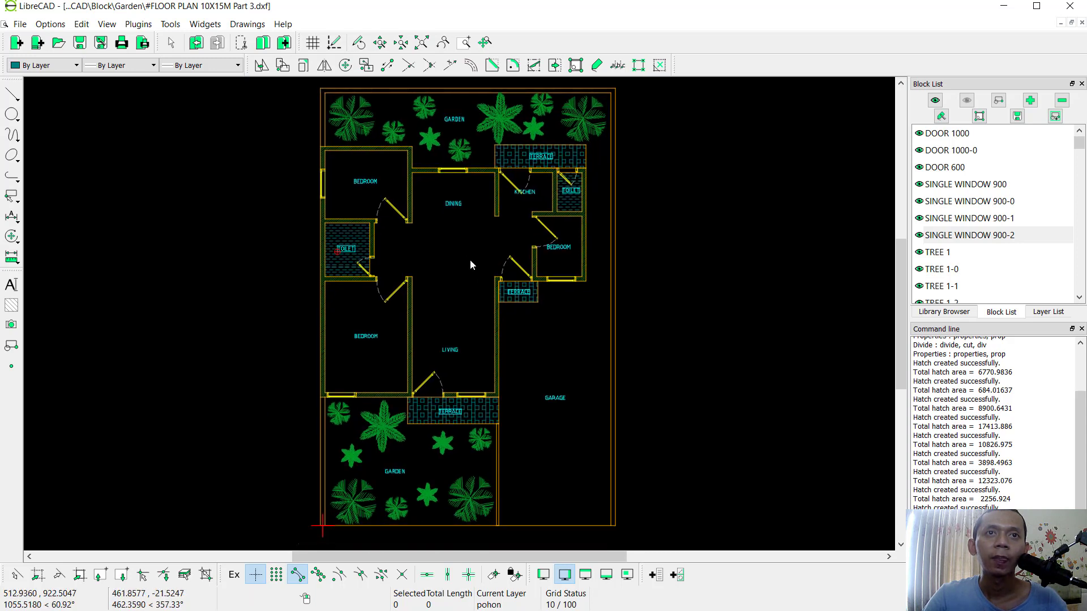